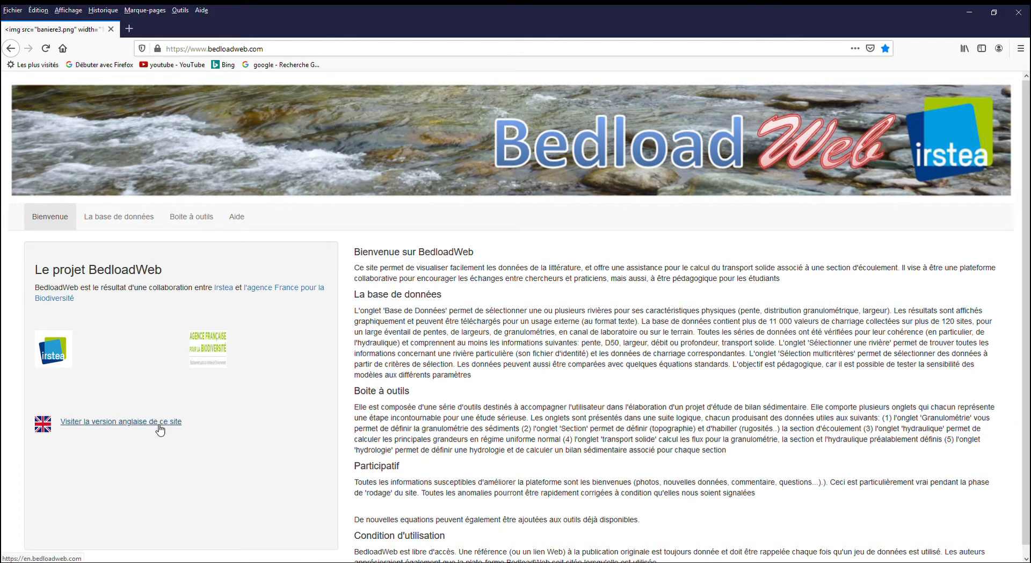
# Switch the BedloadWeb site to its English version and look at the Data base and Tools box sections
pyautogui.click(159, 423)
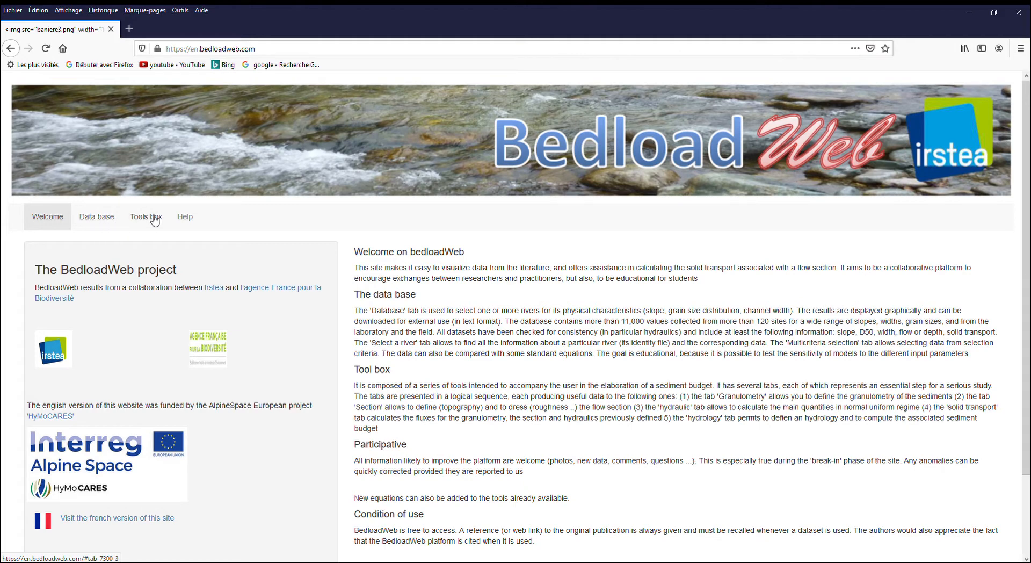
pyautogui.click(95, 220)
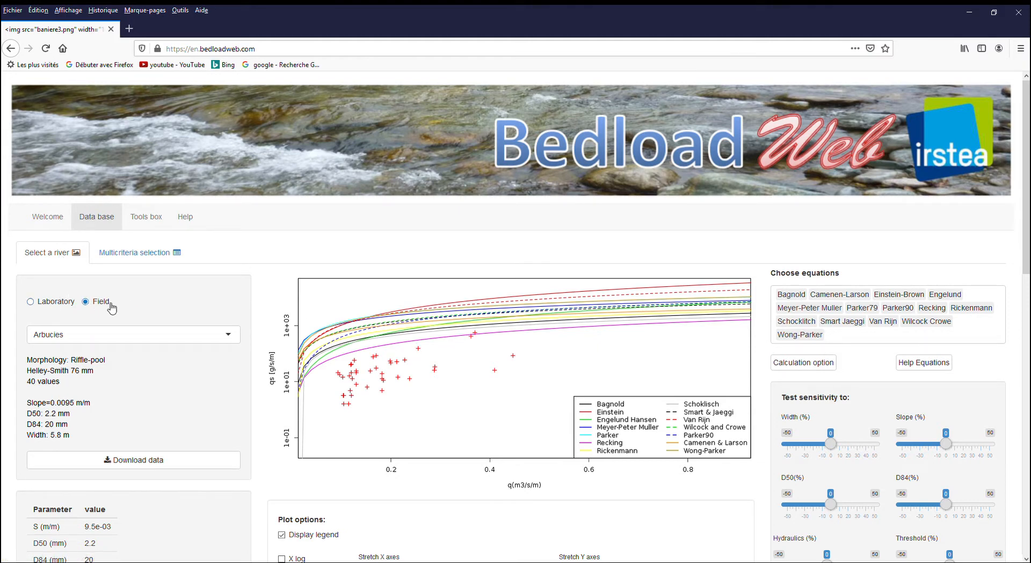
pyautogui.click(152, 220)
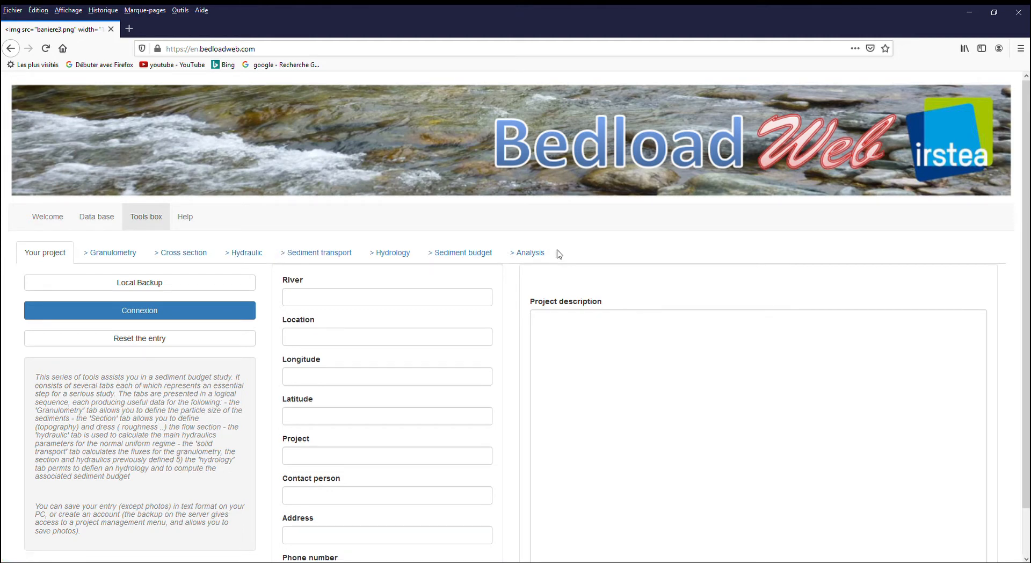
# Open the user manual PDF from the help documents, skim its introduction and data chapters, and close it
pyautogui.click(185, 217)
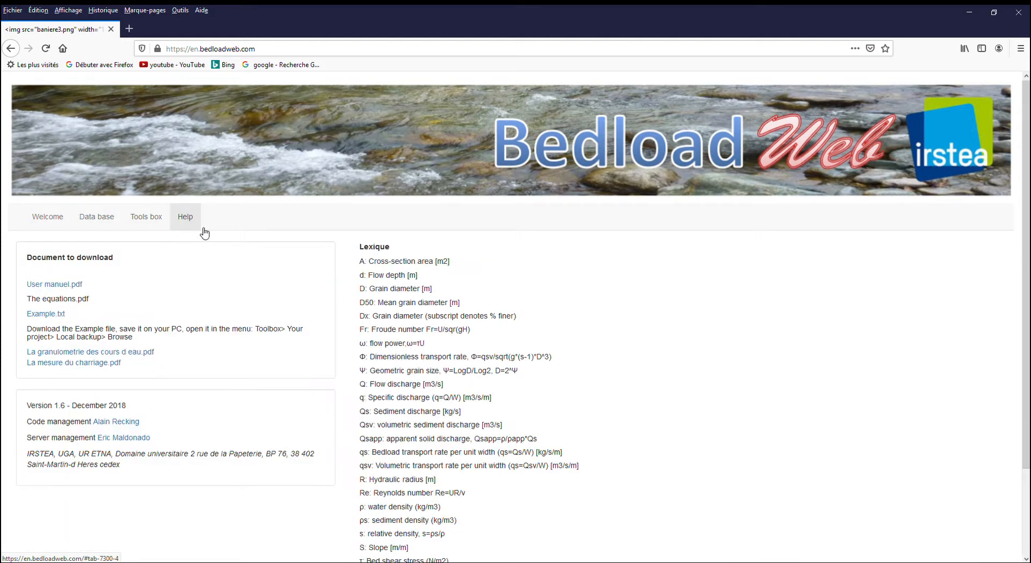
pyautogui.click(74, 286)
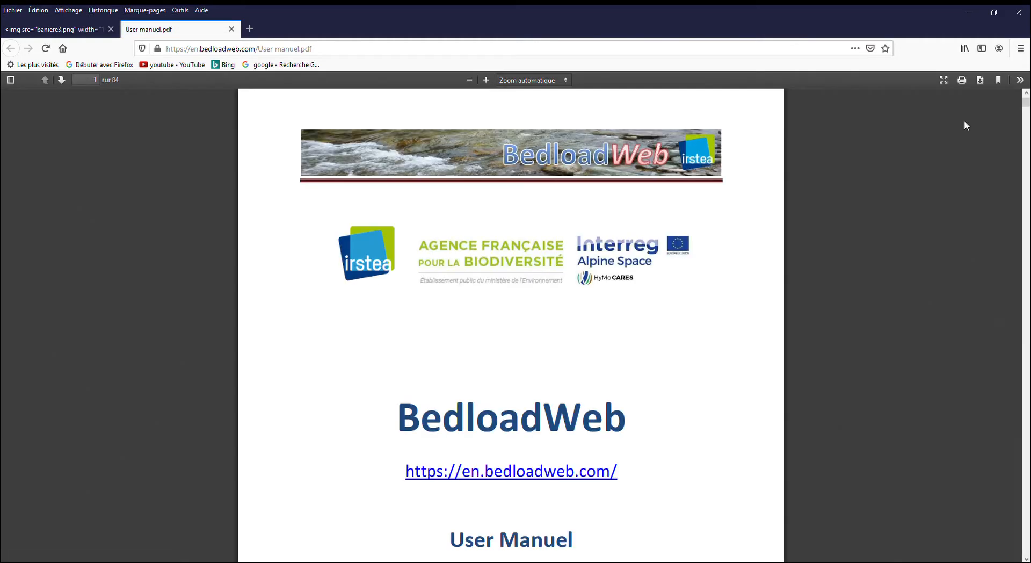
pyautogui.moveTo(1026, 103); pyautogui.dragTo(1026, 149)
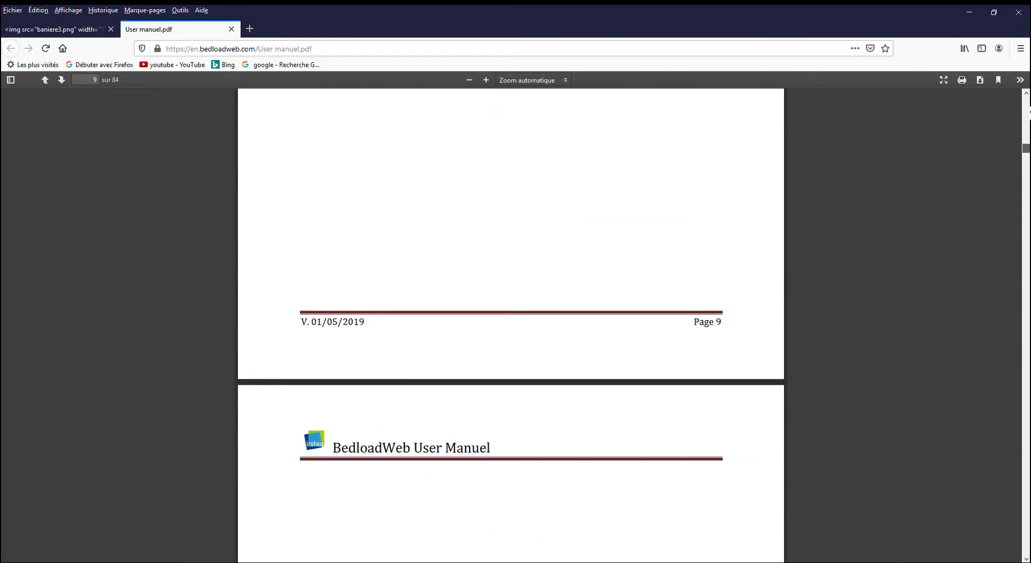
pyautogui.click(1025, 181)
pyautogui.click(1025, 182)
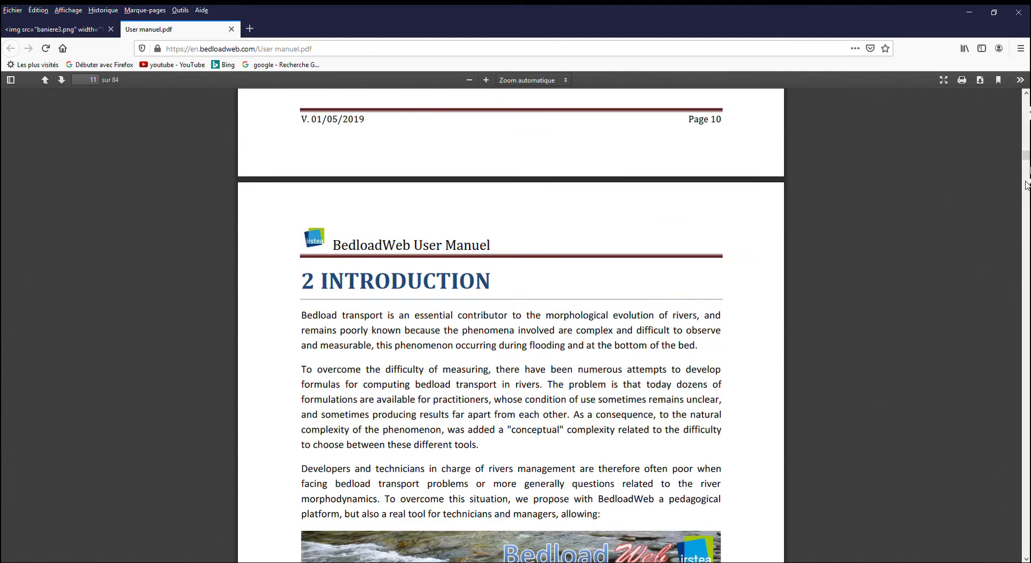
pyautogui.click(1025, 181)
pyautogui.click(1026, 181)
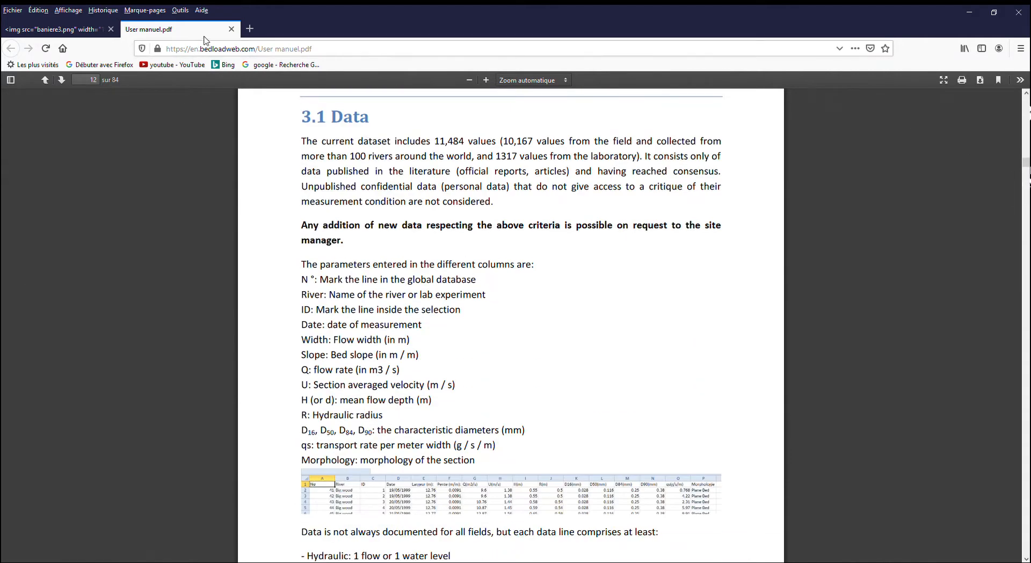
pyautogui.click(232, 30)
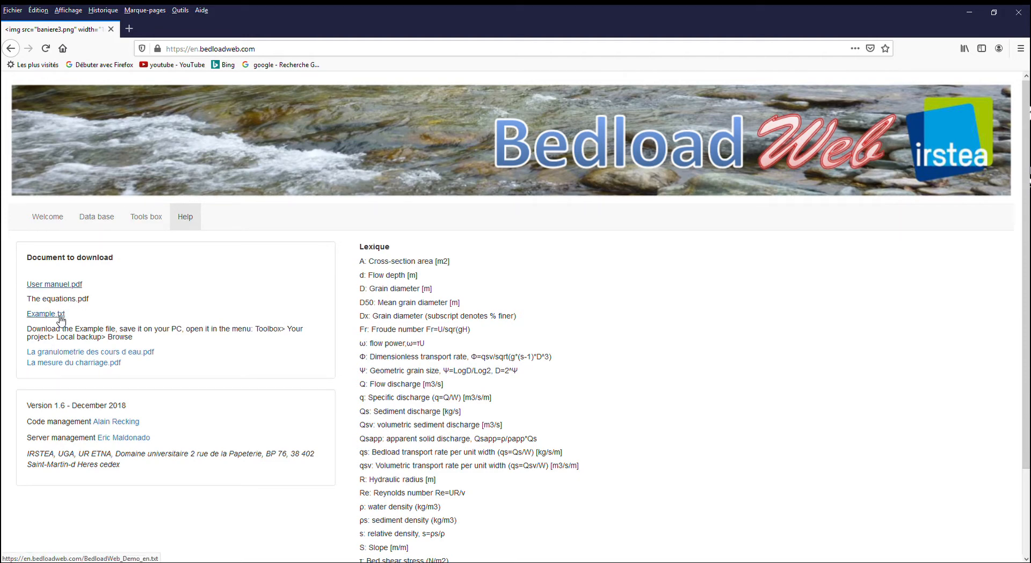
# Select the Big wood river from the field data in the database
pyautogui.click(106, 225)
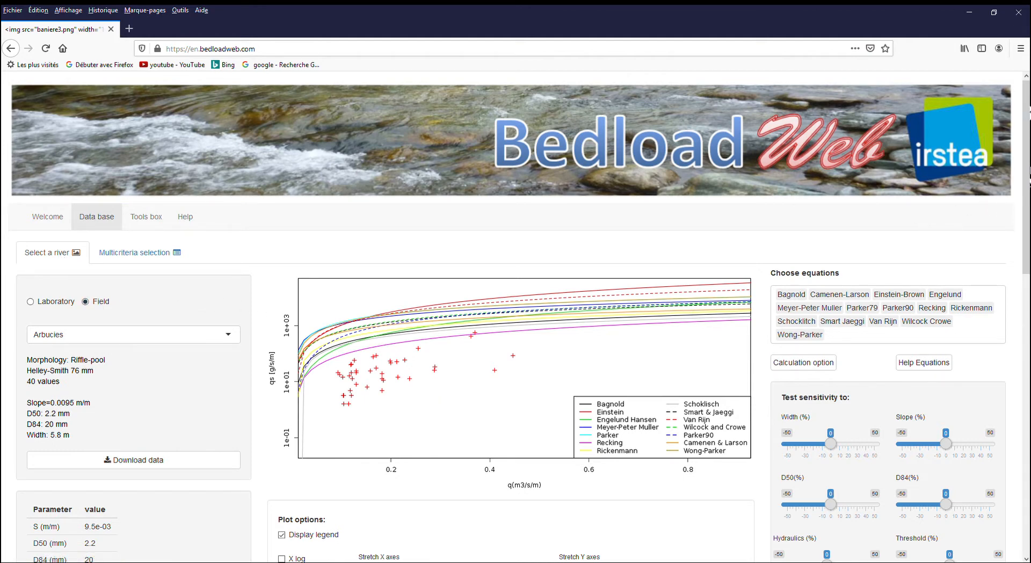
pyautogui.scroll(-3, 1026, 235)
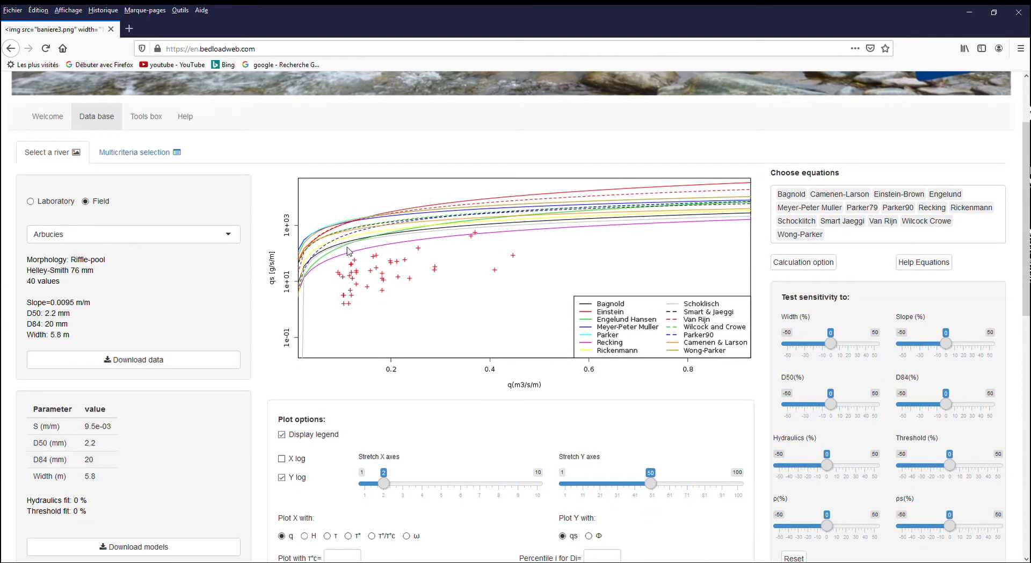
pyautogui.click(90, 234)
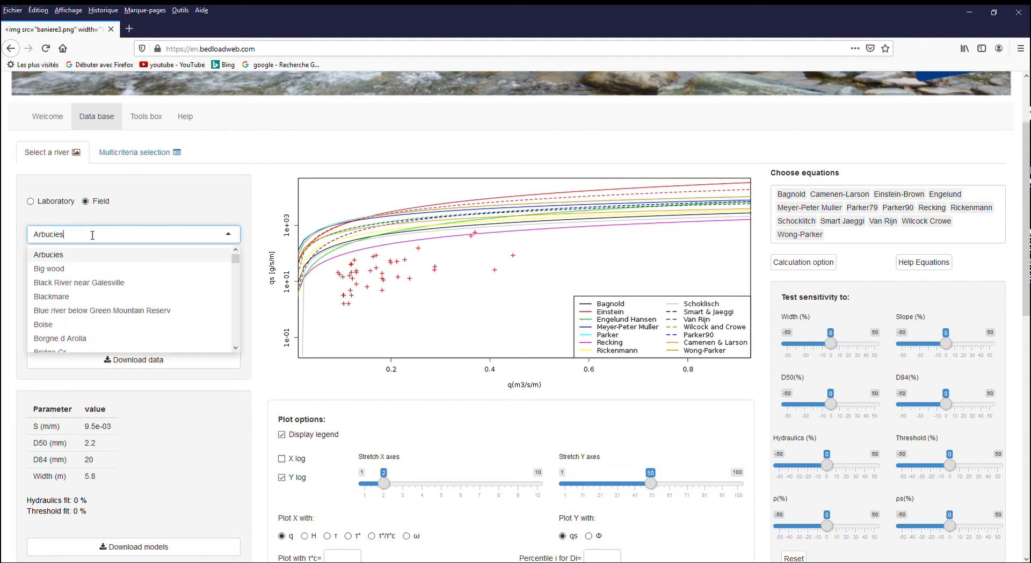
pyautogui.click(91, 268)
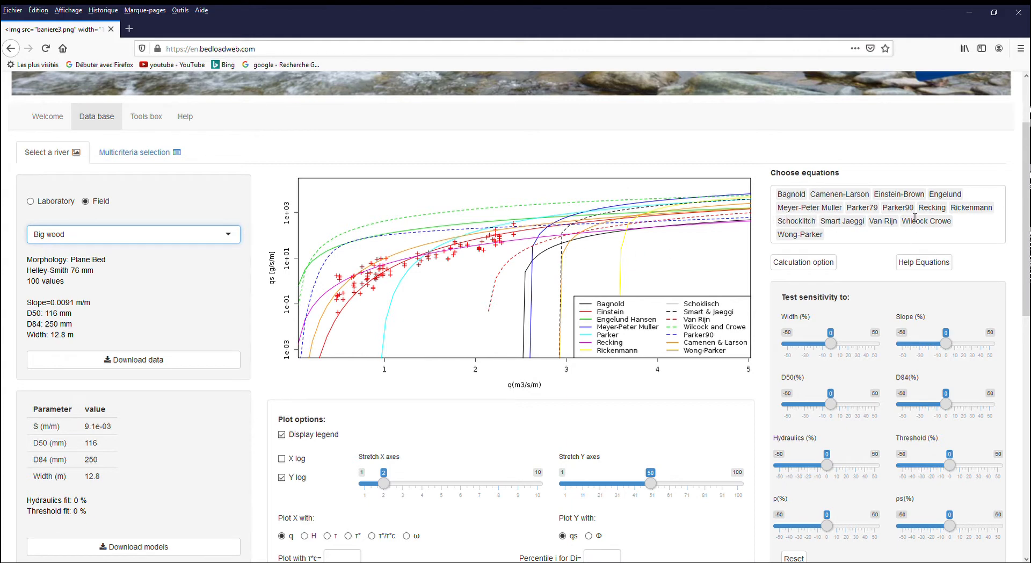
# Remove the equations Bagnold, Camenen-Larson, Einstein-Brown, Engelund, Meyer-Peter Muller and Parker79 from the plot, and add Einstein-Brown back
pyautogui.click(797, 195)
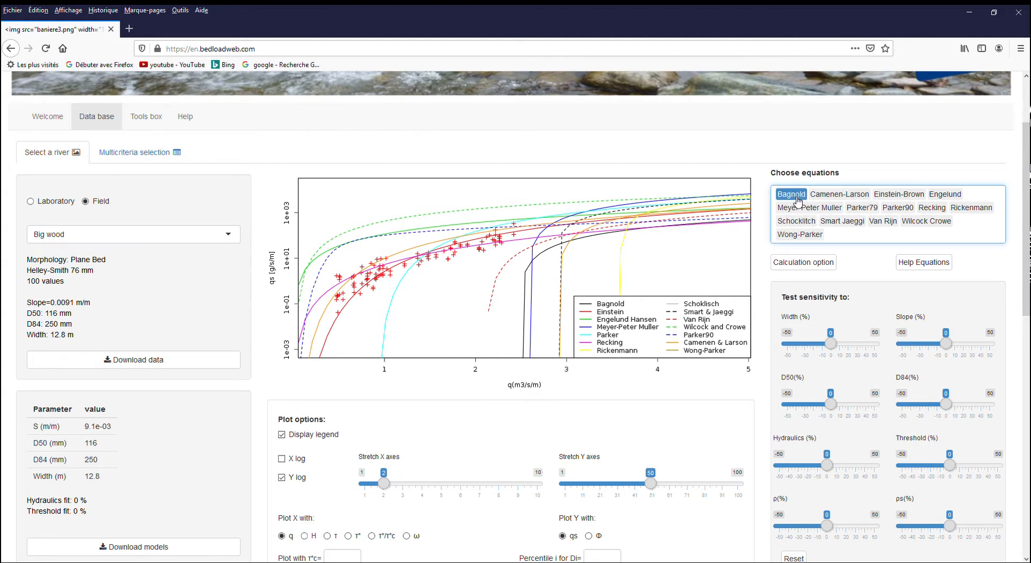
pyautogui.press('Delete')
pyautogui.press('Delete')
pyautogui.press('Delete')
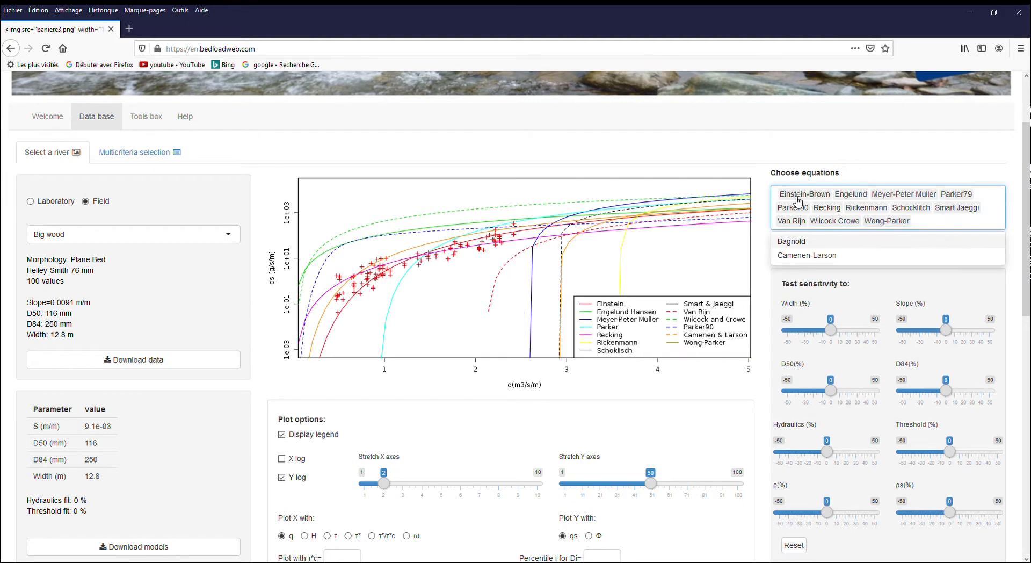
pyautogui.press('Delete')
pyautogui.press('Delete')
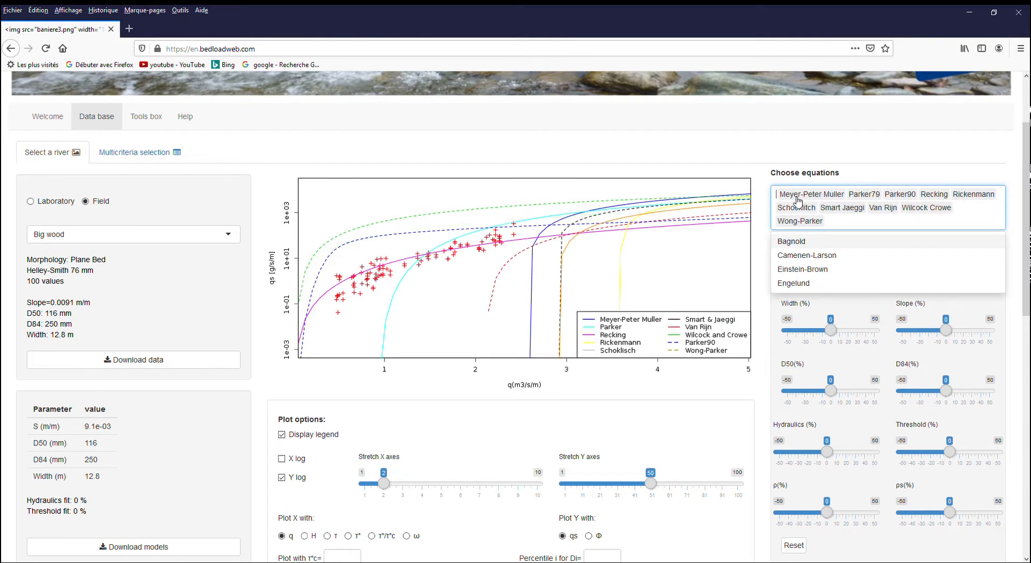
pyautogui.press('Delete')
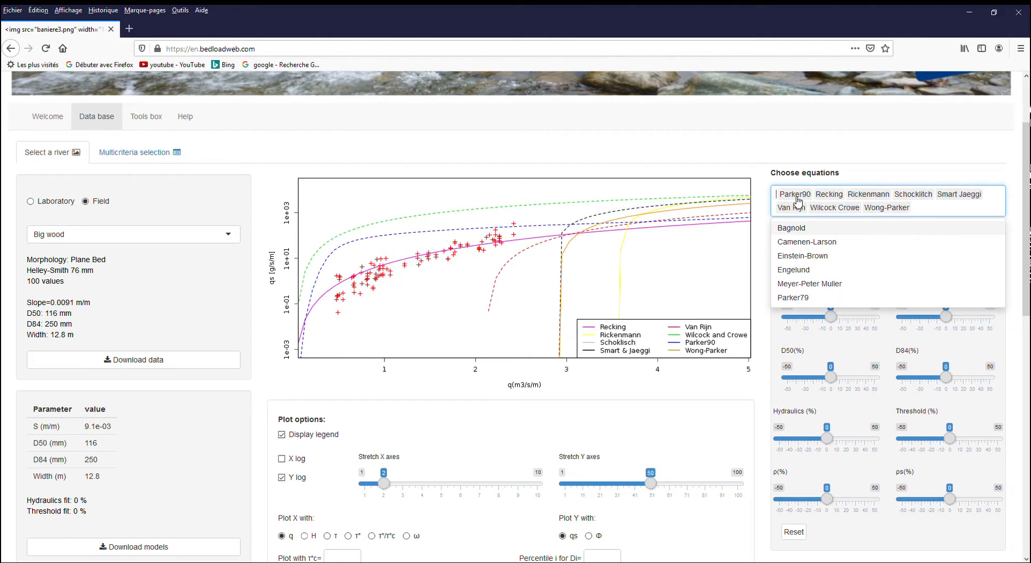
pyautogui.click(797, 256)
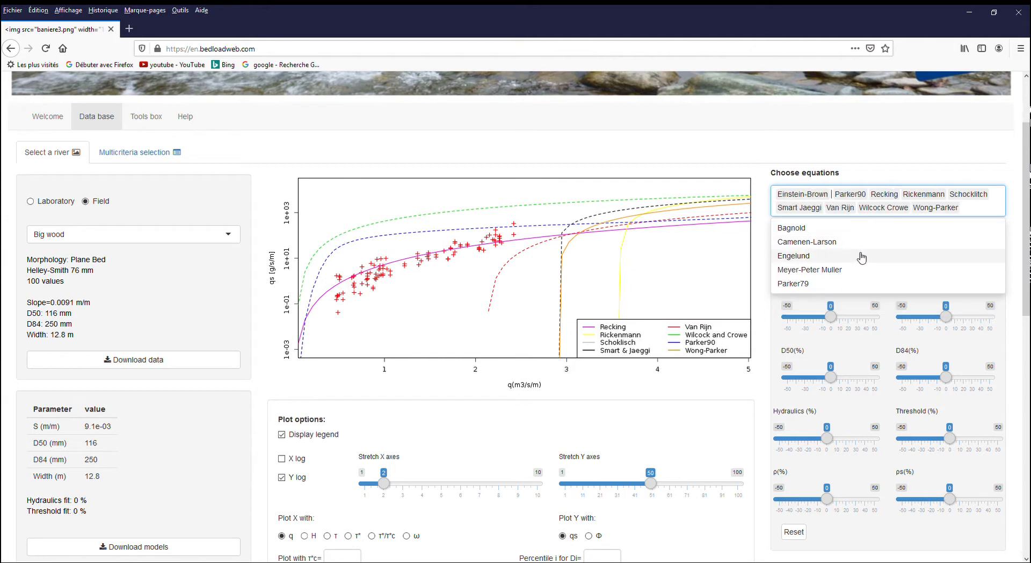
pyautogui.click(861, 167)
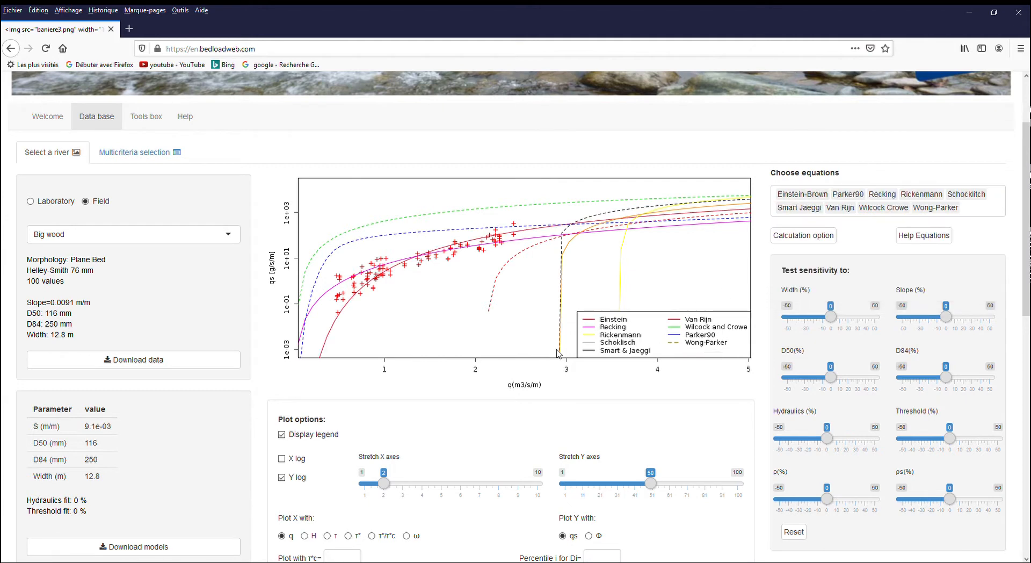
# Set the x axis of the Big wood transport plot to a logarithmic scale
pyautogui.click(133, 364)
pyautogui.scroll(-3, 516, 283)
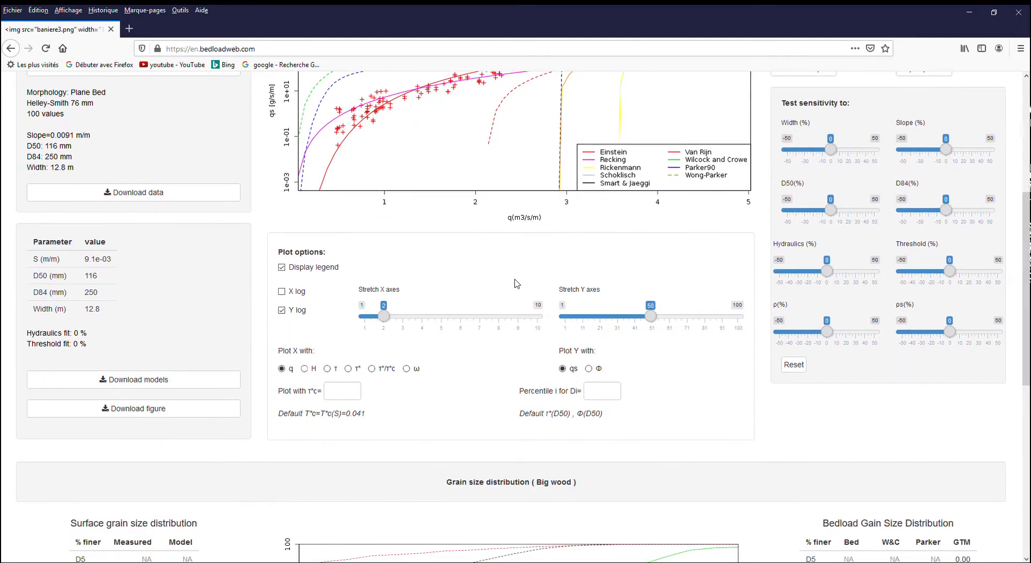
pyautogui.click(295, 294)
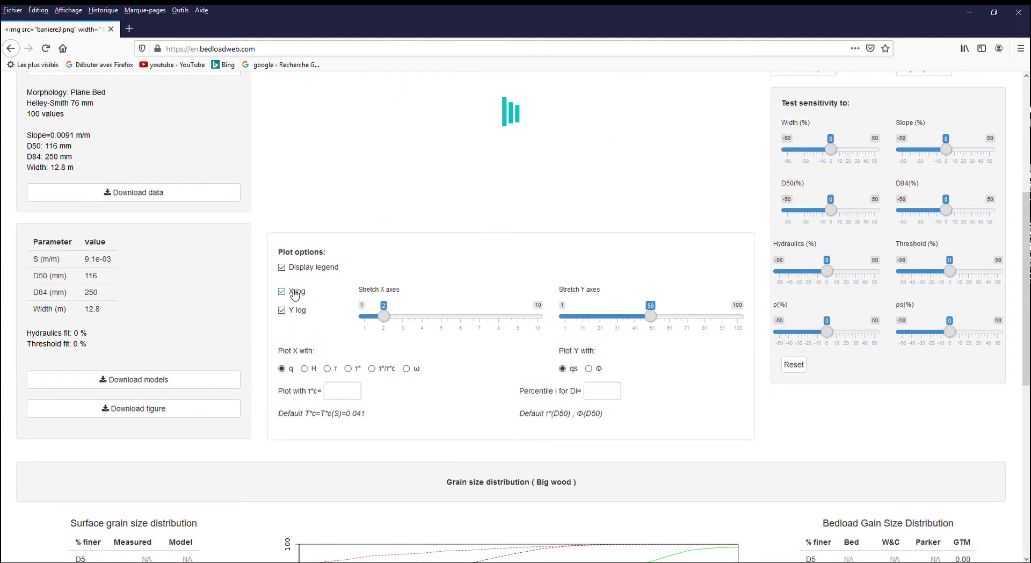
pyautogui.scroll(1, 1027, 190)
pyautogui.moveTo(1027, 191); pyautogui.dragTo(1027, 188)
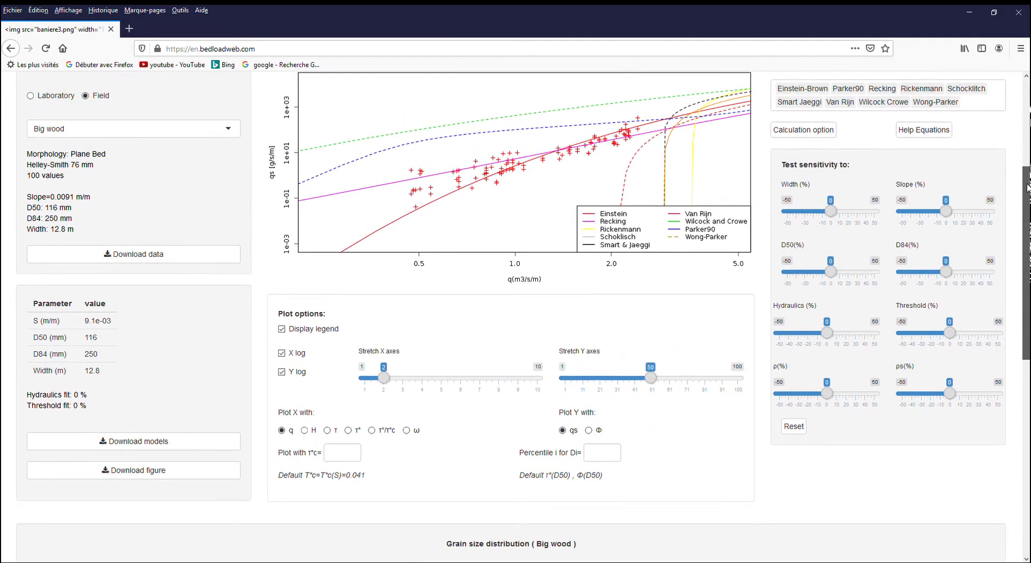
# Plot the x axis with τ, τ*, τ*/τ*c and finally ω, and return it to a linear scale
pyautogui.click(326, 430)
pyautogui.click(356, 430)
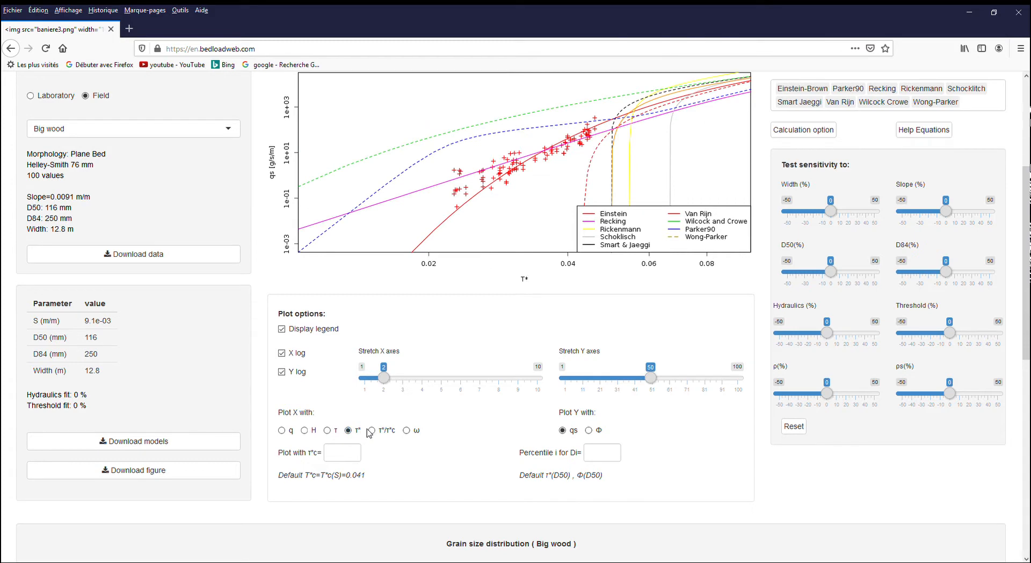
pyautogui.click(371, 430)
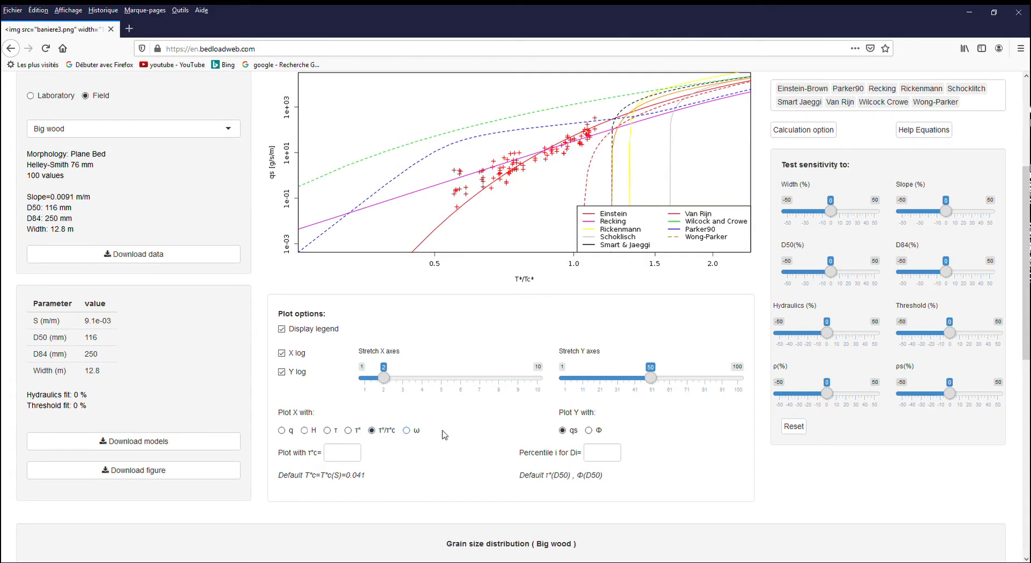
pyautogui.click(406, 430)
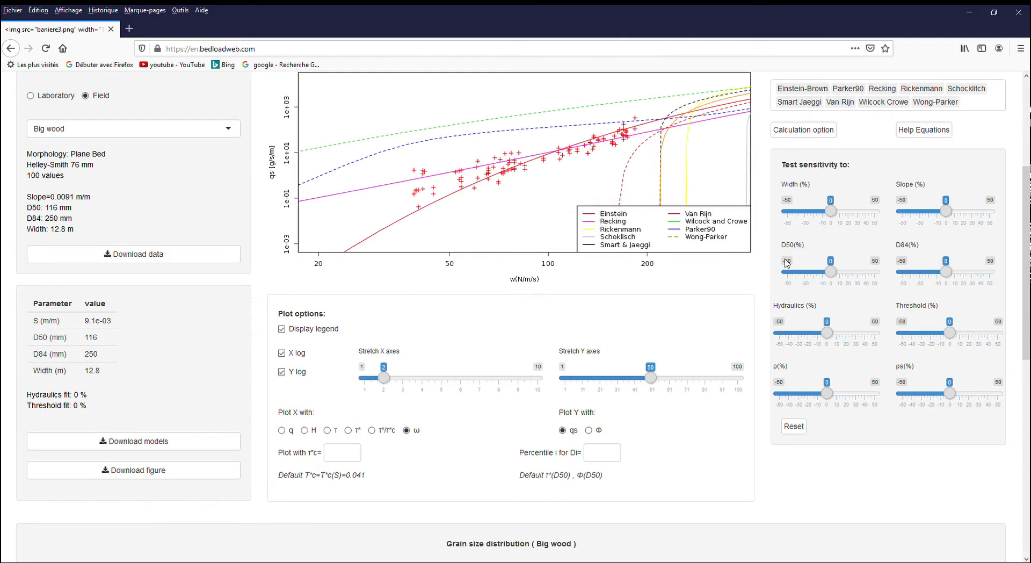
pyautogui.scroll(1, 936, 236)
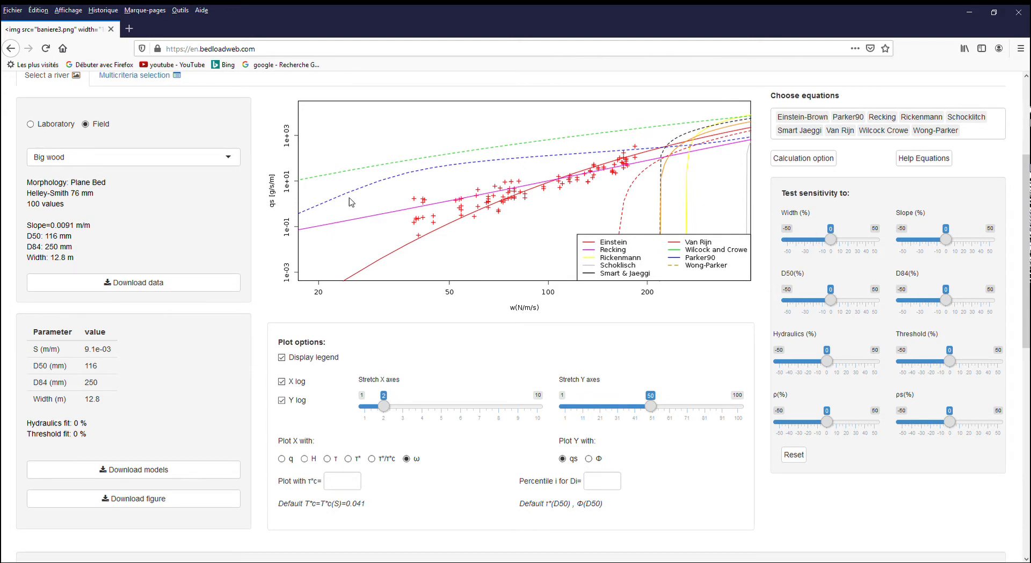
pyautogui.click(294, 382)
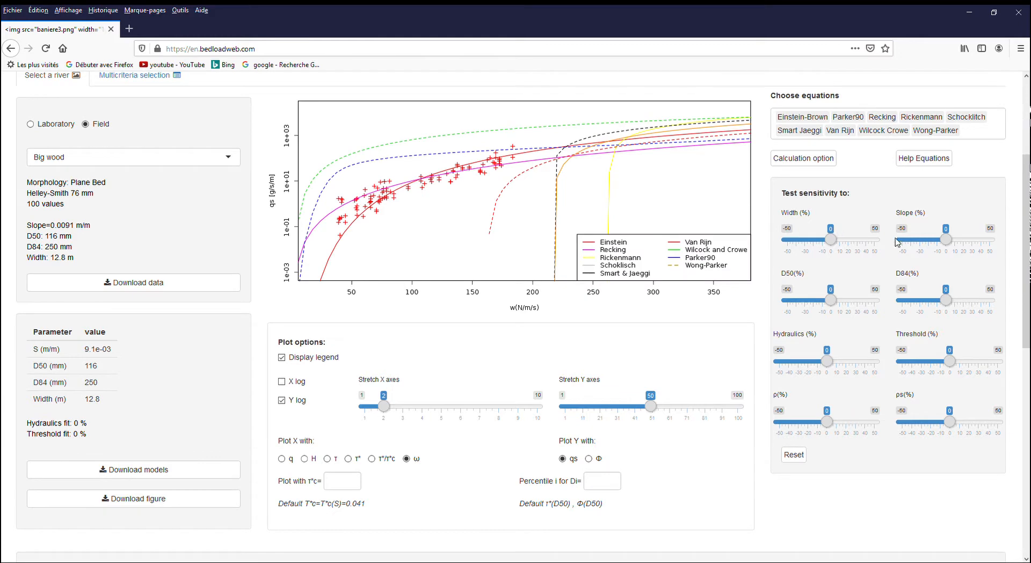
# Test the equations' sensitivity with the slope at 50 % and then -50 %, and with D50 at -50 %
pyautogui.moveTo(945, 239); pyautogui.dragTo(996, 244)
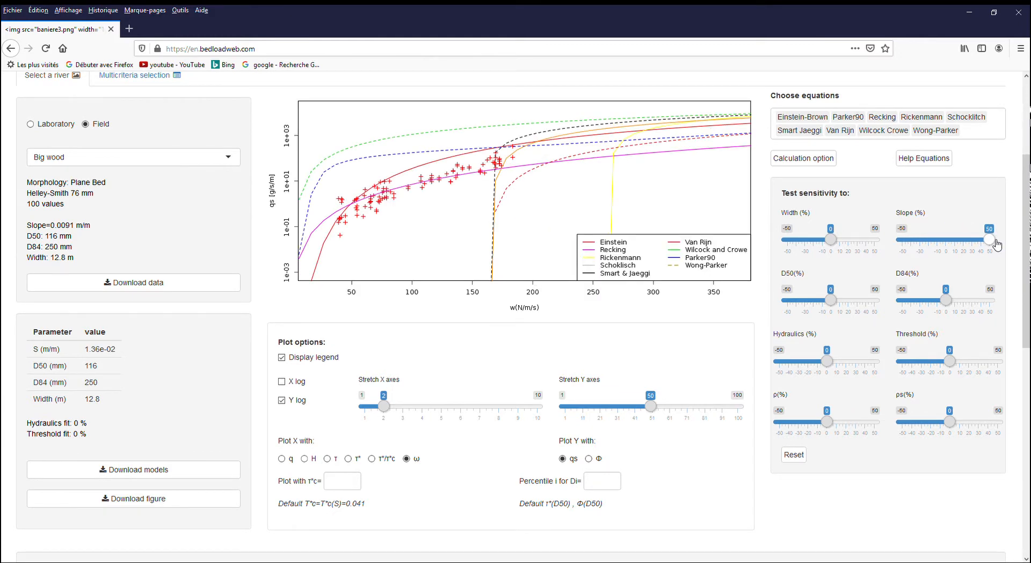
pyautogui.moveTo(996, 244); pyautogui.dragTo(896, 256)
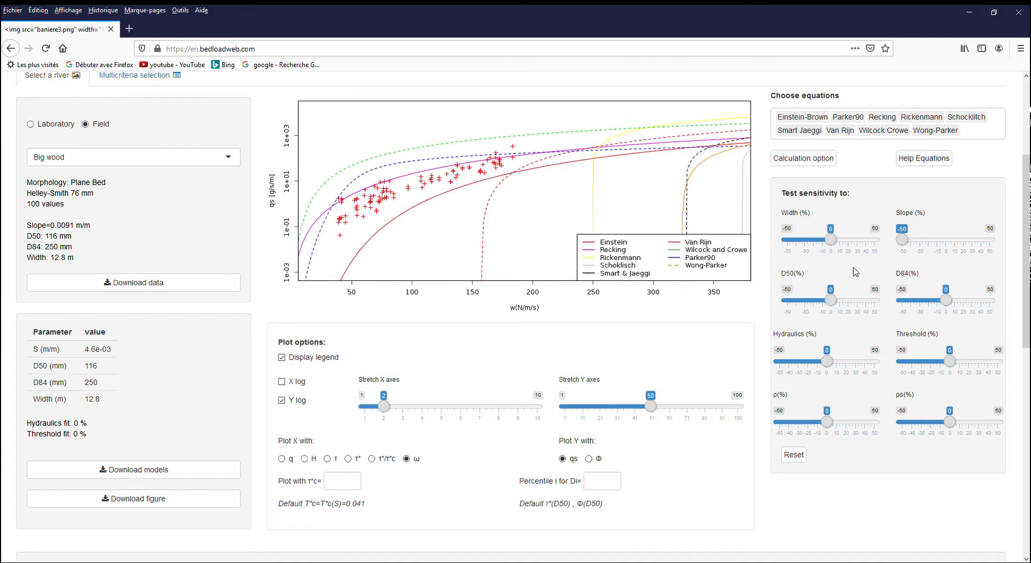
pyautogui.moveTo(830, 299); pyautogui.dragTo(777, 304)
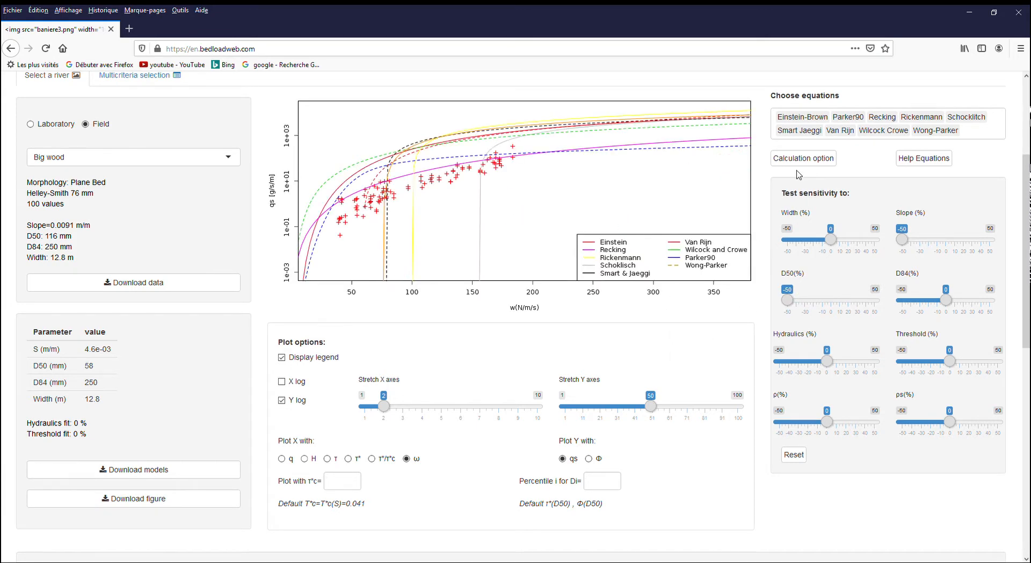
# Set the discharge for the bedload grain size distribution to 2.64 and then 6.16 m3/s/m, and view the Big wood references
pyautogui.moveTo(1027, 205); pyautogui.dragTo(1015, 395)
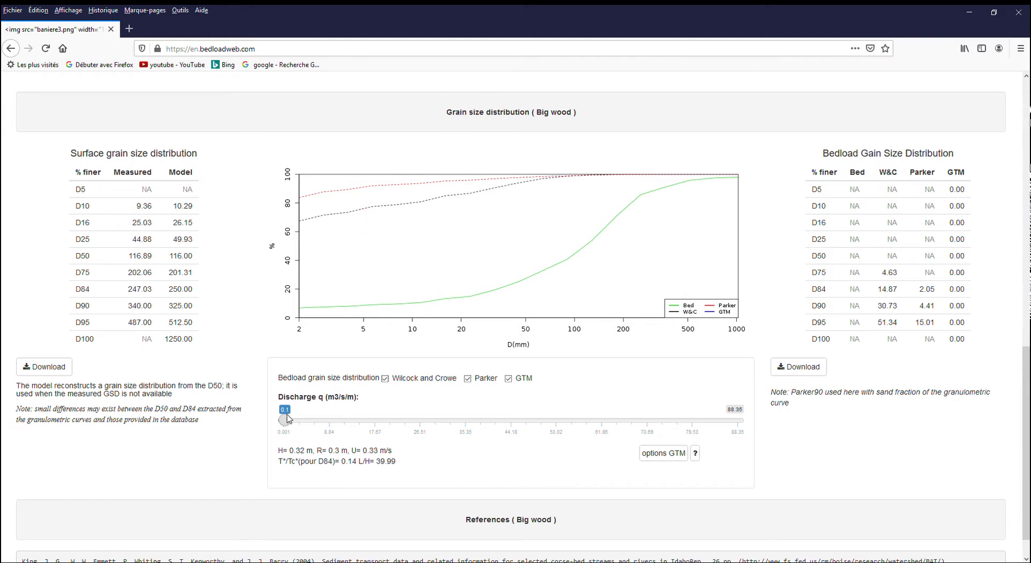
pyautogui.moveTo(285, 420); pyautogui.dragTo(301, 423)
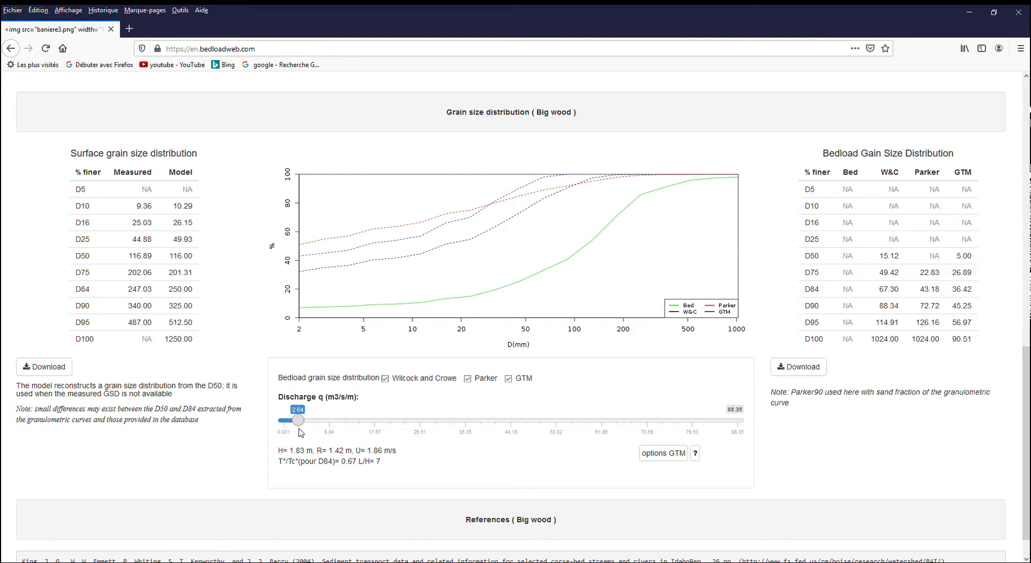
pyautogui.moveTo(301, 421); pyautogui.dragTo(316, 420)
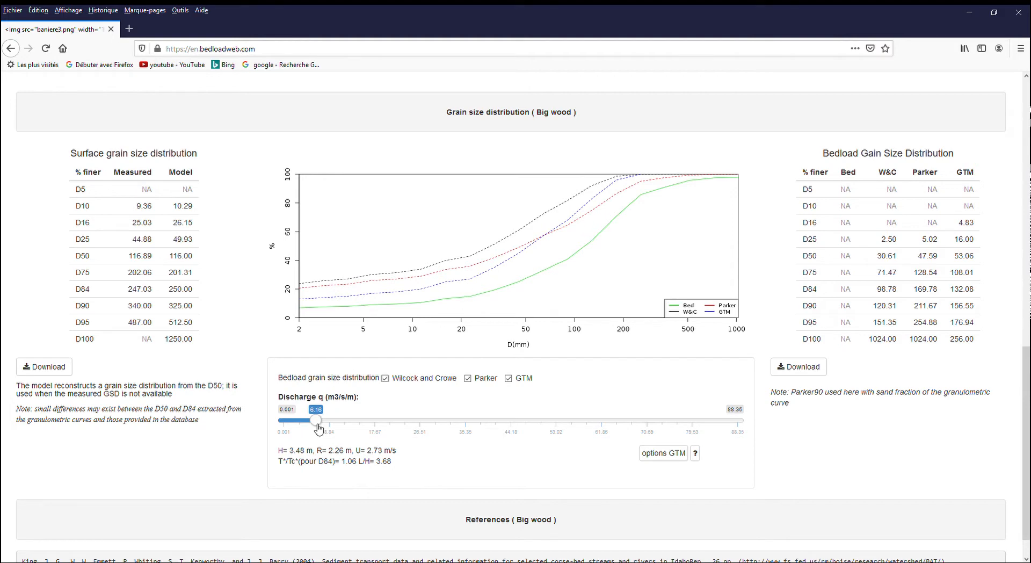
pyautogui.moveTo(1026, 360); pyautogui.dragTo(1027, 378)
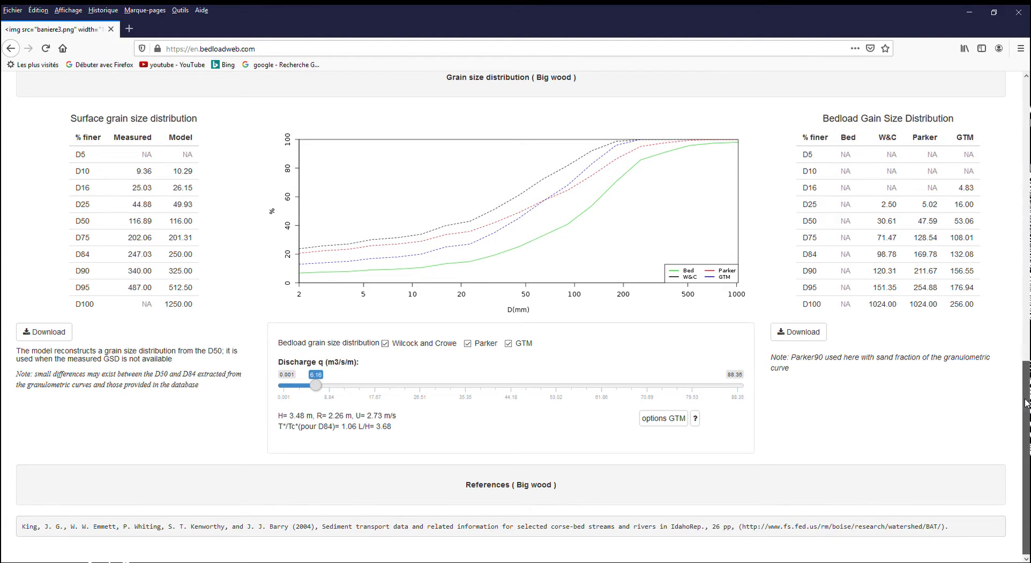
pyautogui.moveTo(1026, 408); pyautogui.dragTo(1016, 203)
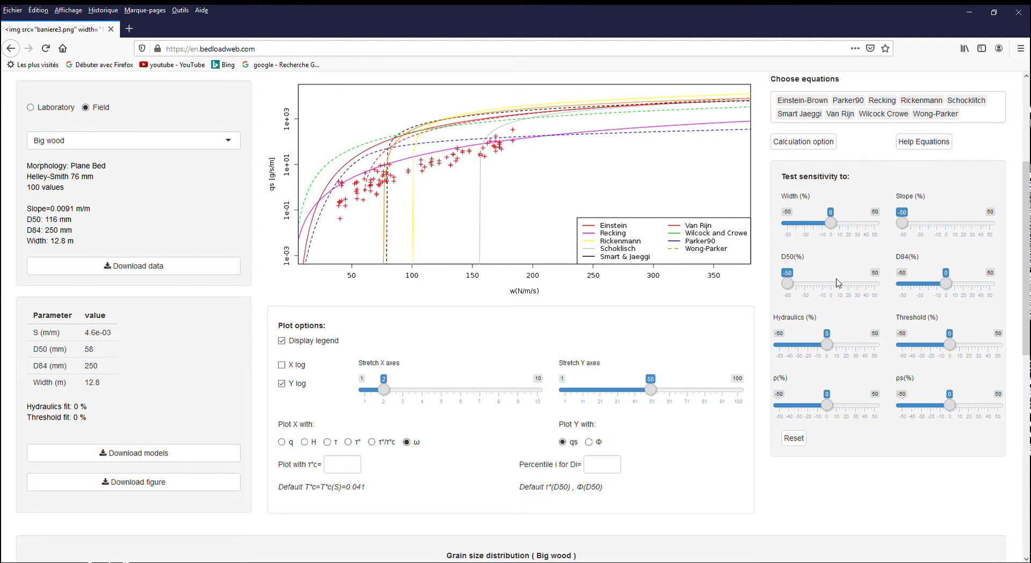
# Reset the sensitivity settings for the Big wood equations and show the calculation options
pyautogui.click(794, 439)
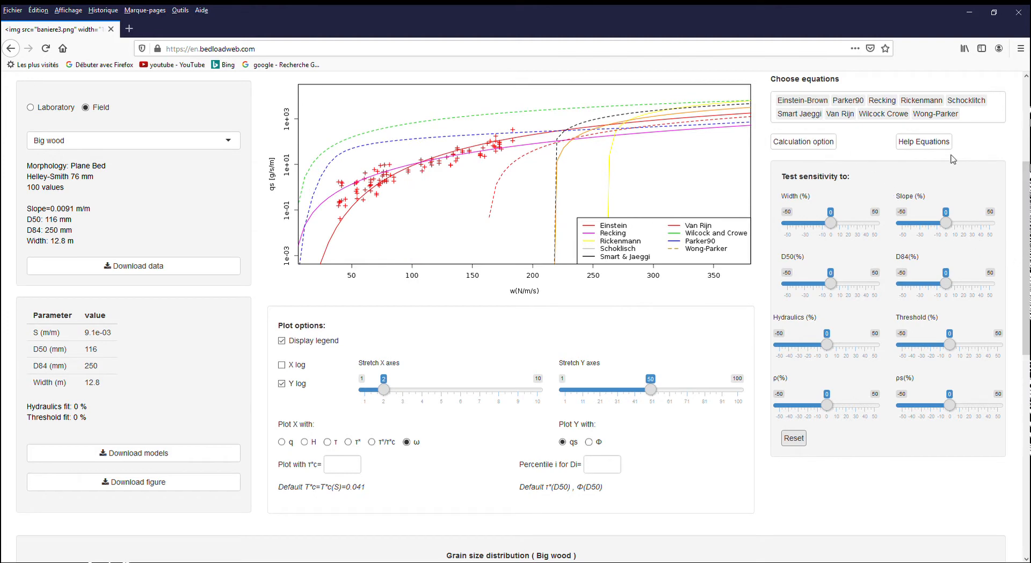
pyautogui.scroll(1, 805, 161)
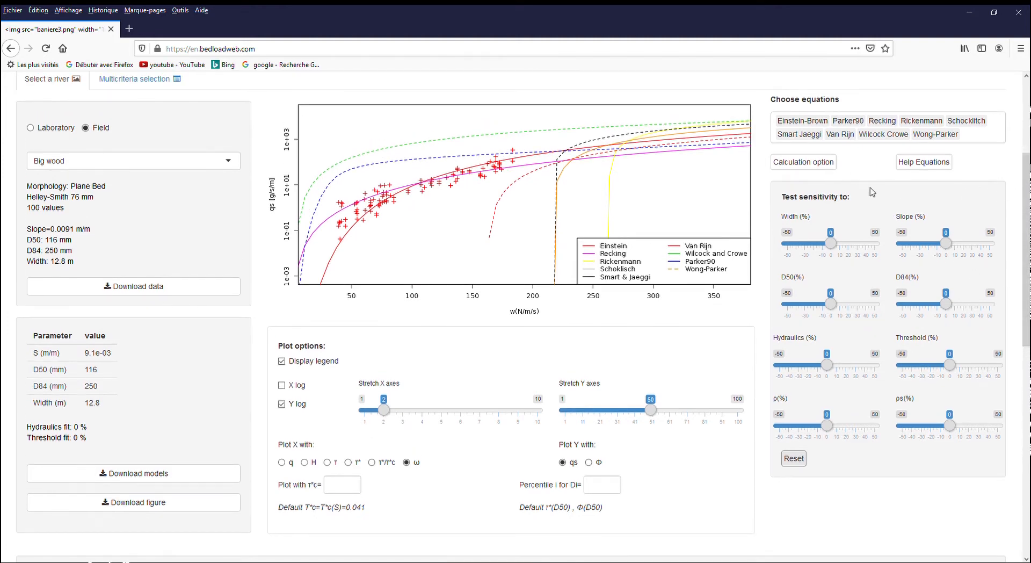
pyautogui.click(815, 165)
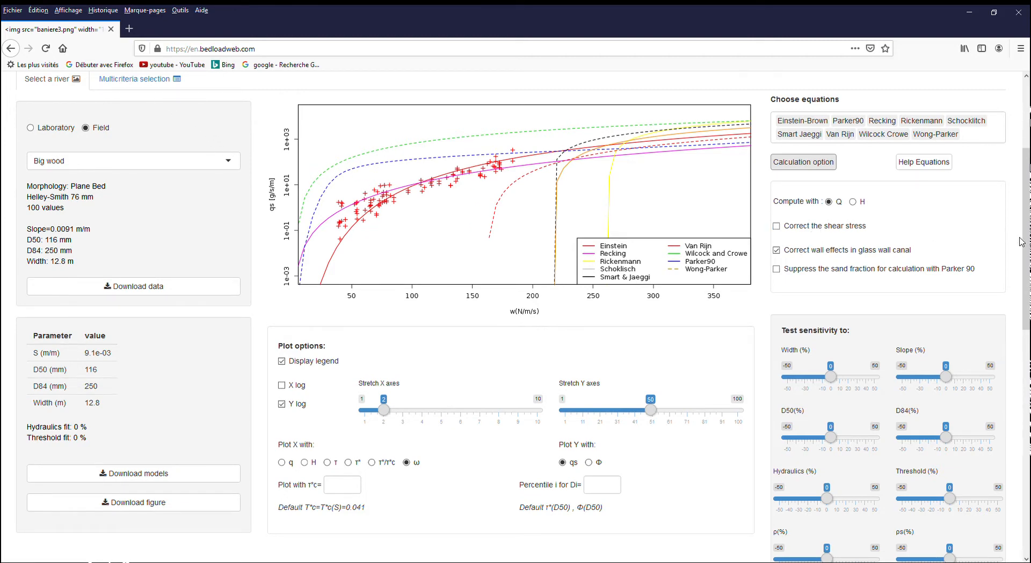
pyautogui.scroll(2, 345, 180)
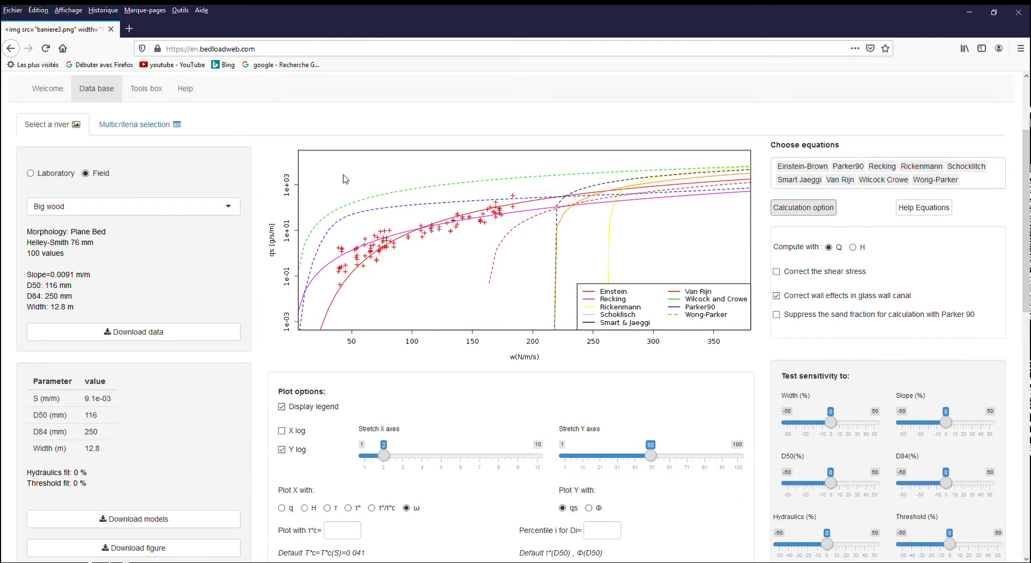
# In the multicriteria selection, graph Black River near Galesville, Boise and Bruneau, return to the table and reset the selection
pyautogui.click(125, 131)
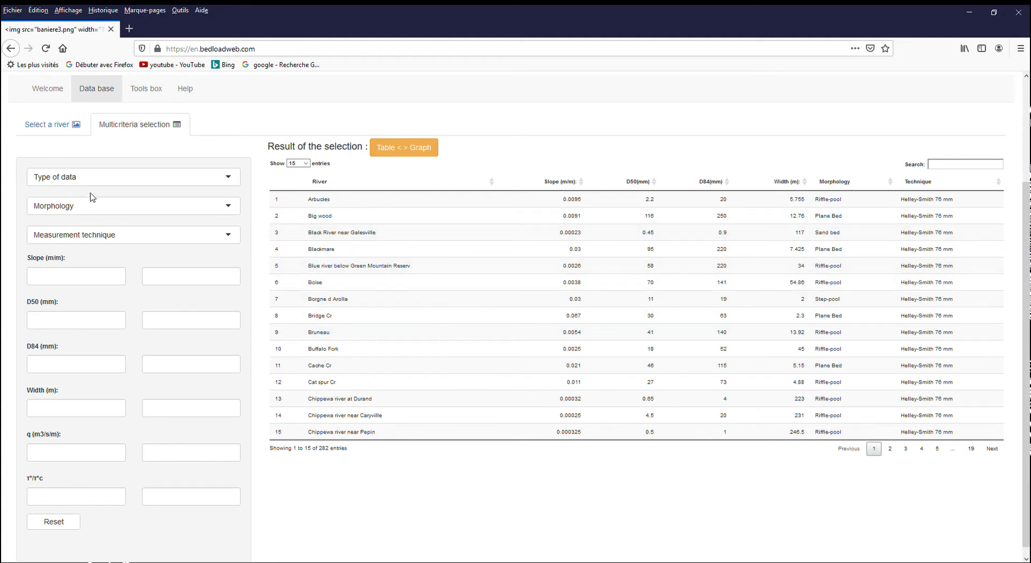
pyautogui.click(368, 236)
pyautogui.click(372, 285)
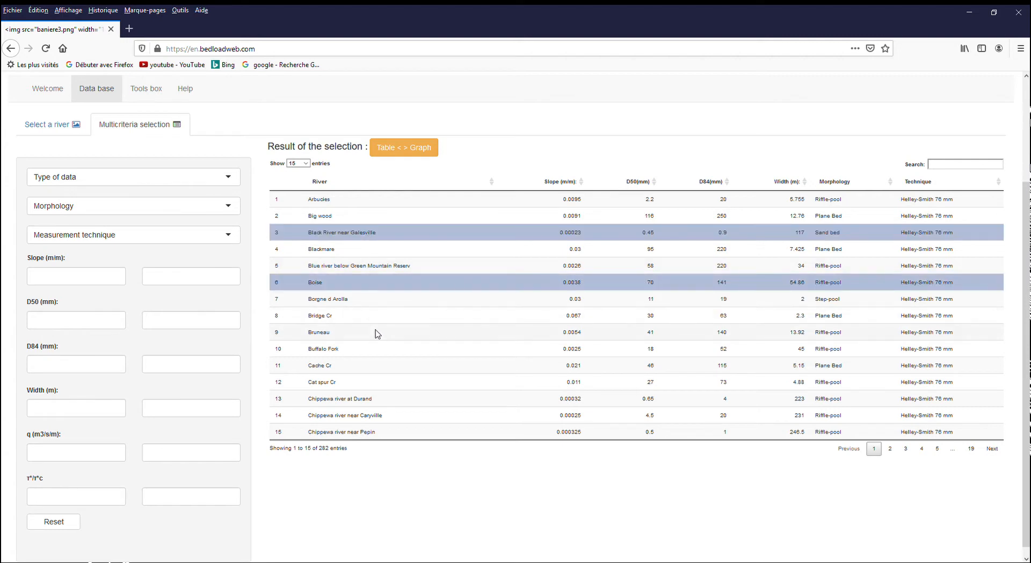
pyautogui.click(378, 333)
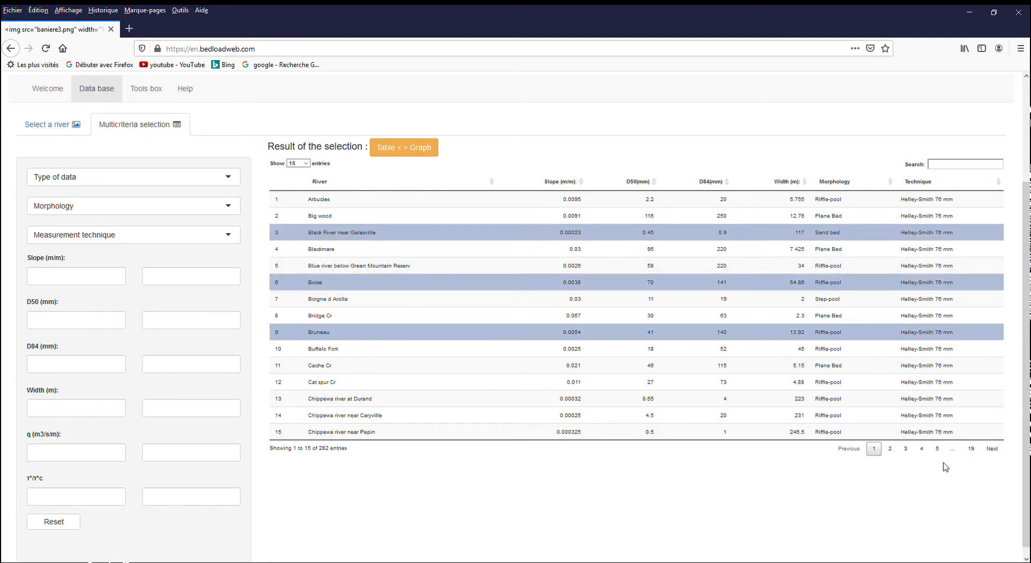
pyautogui.click(420, 154)
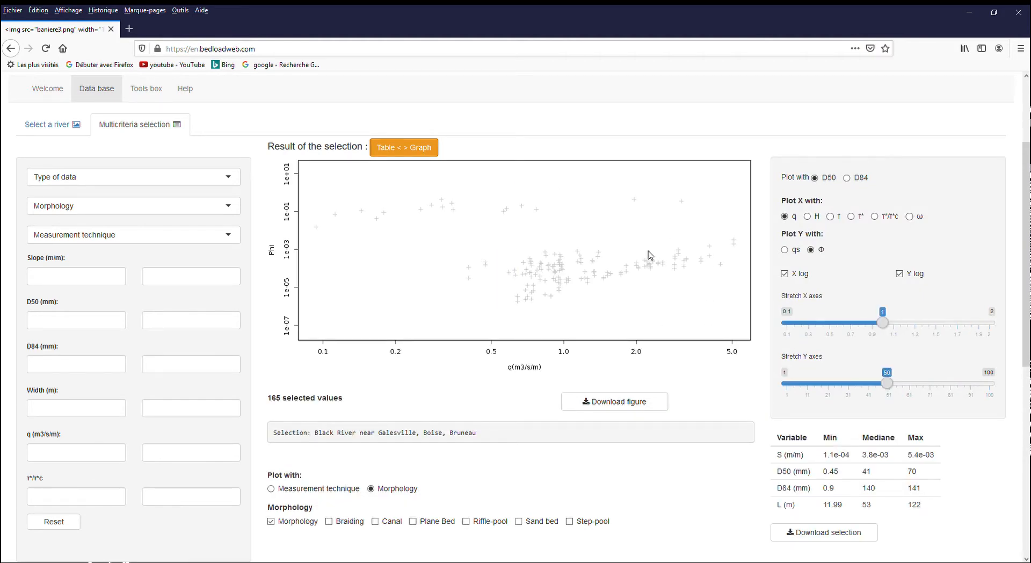
pyautogui.click(412, 153)
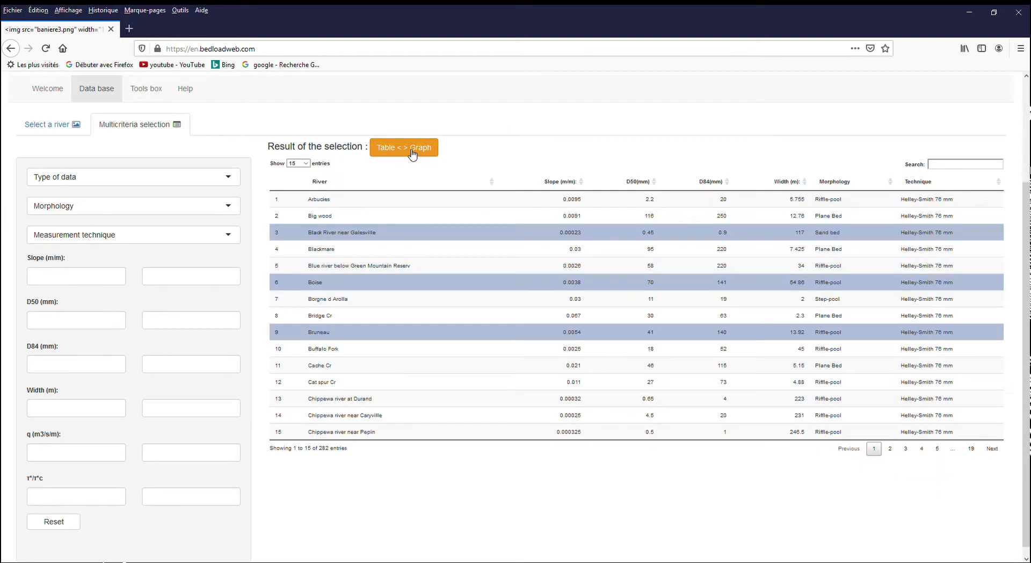
pyautogui.click(54, 524)
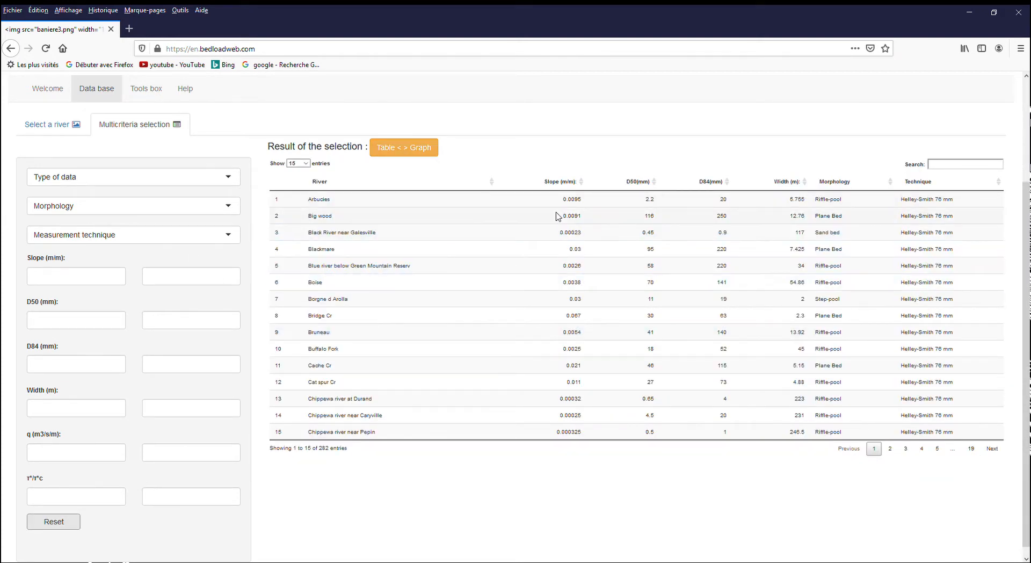
# Filter the rivers to slopes from 0.01 to 0.02 m/m and D50 from 25 to 30 mm, and reset the filters
pyautogui.click(75, 284)
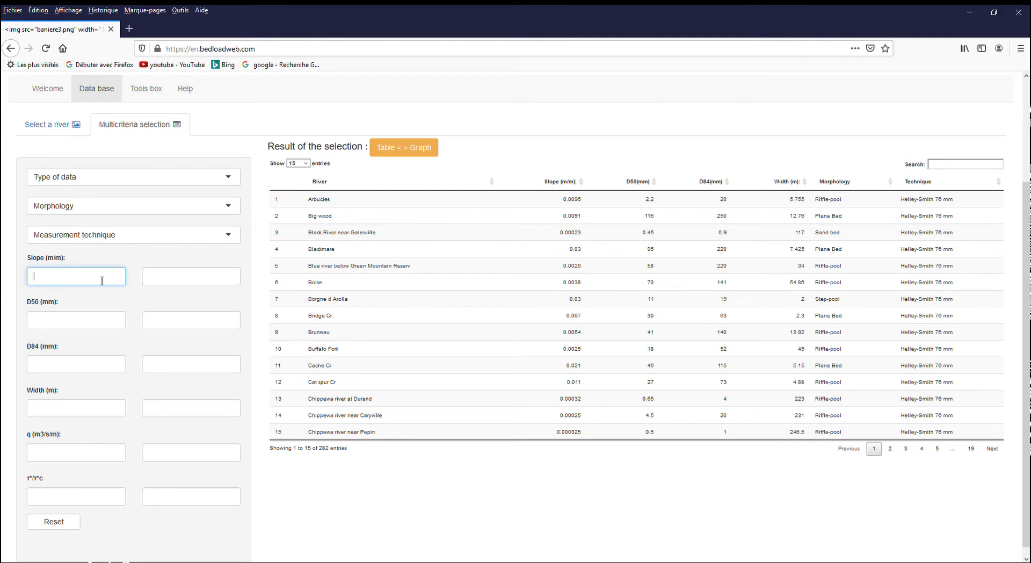
pyautogui.click(153, 281)
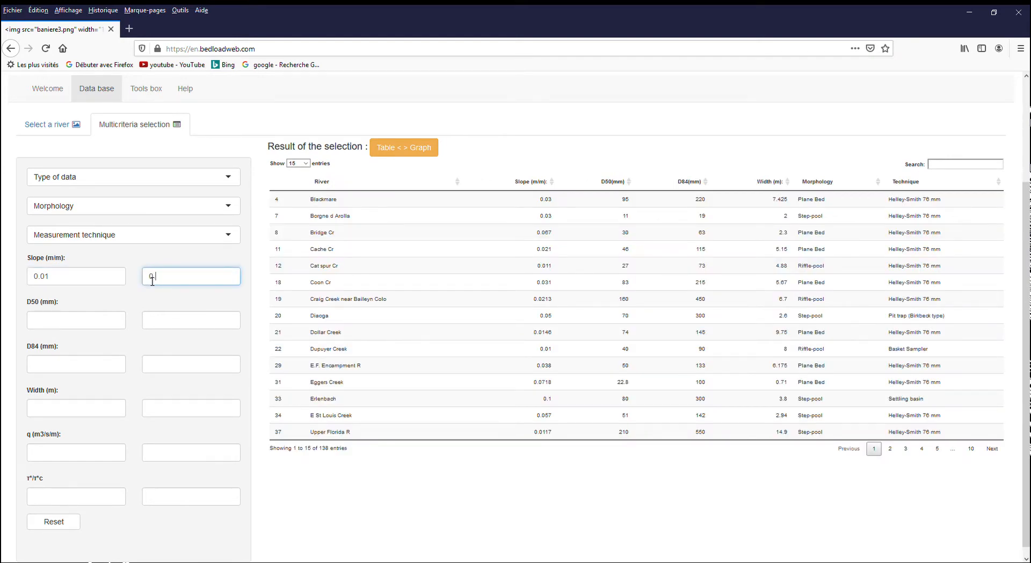
pyautogui.click(93, 326)
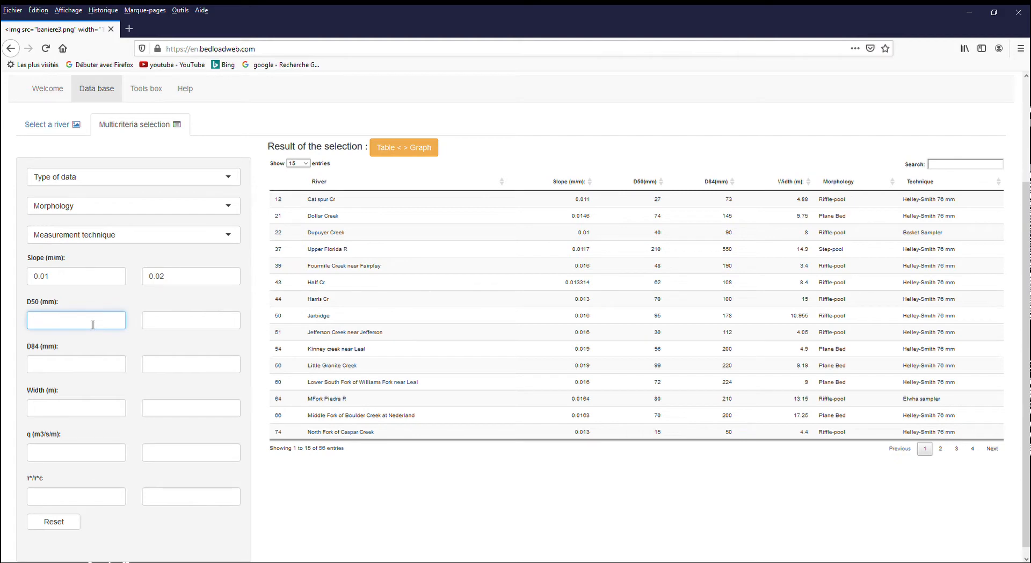
pyautogui.click(154, 326)
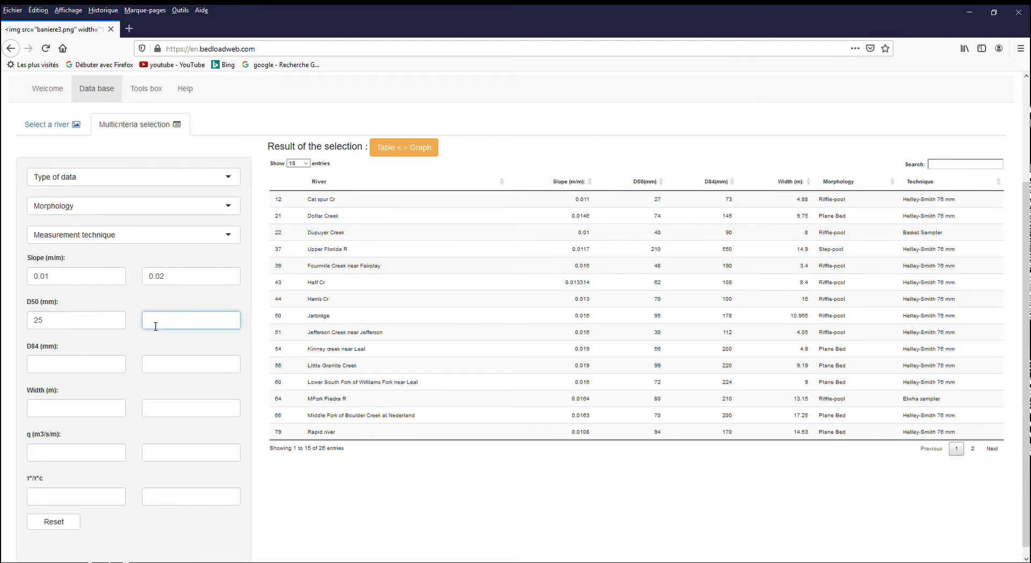
pyautogui.write('30')
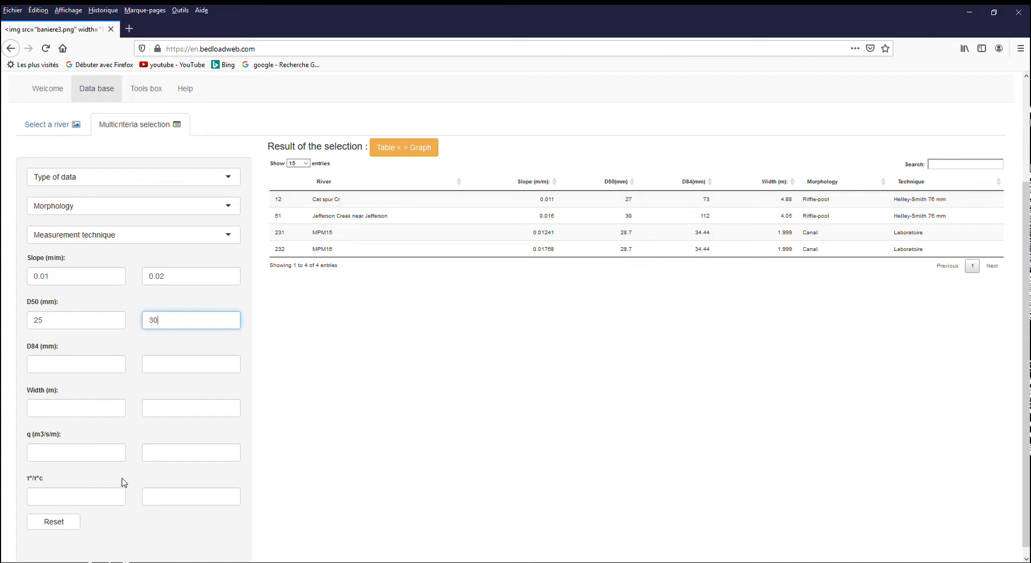
pyautogui.click(57, 523)
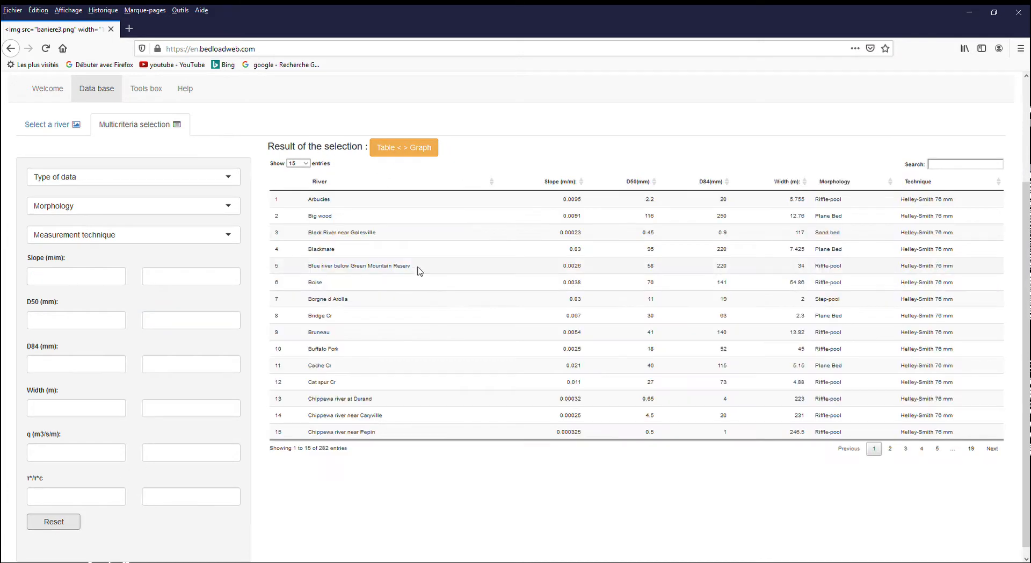
# Graph the entire unfiltered database and try plotting the y axis with qs before returning it to Φ
pyautogui.click(427, 154)
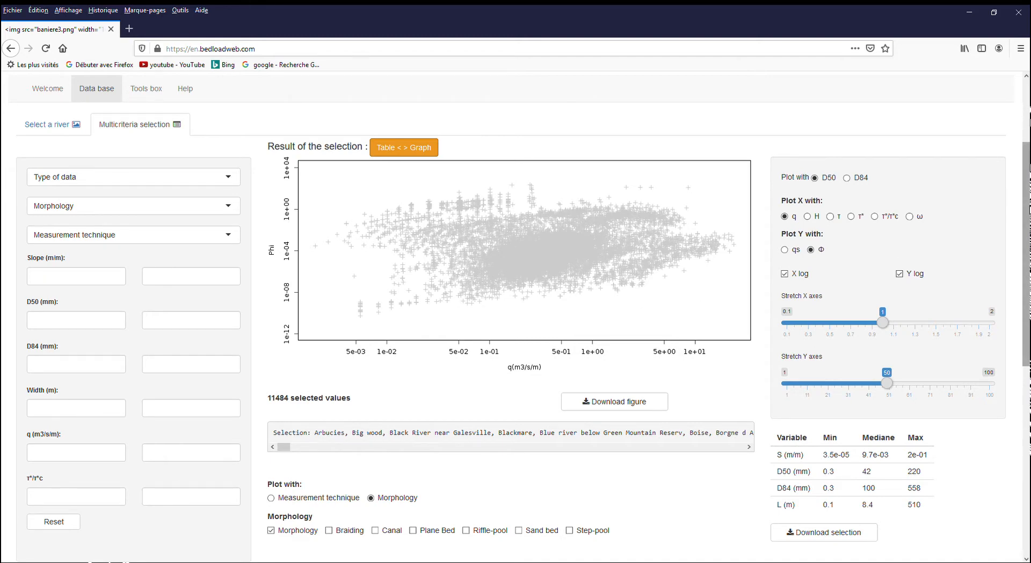
pyautogui.scroll(-2, 511, 316)
pyautogui.scroll(1, 511, 317)
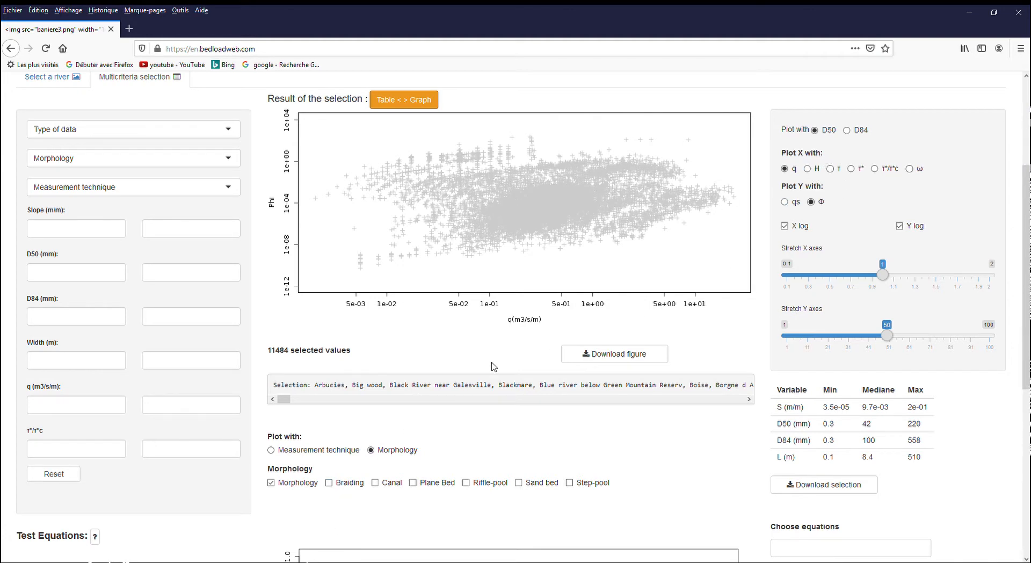
pyautogui.click(794, 202)
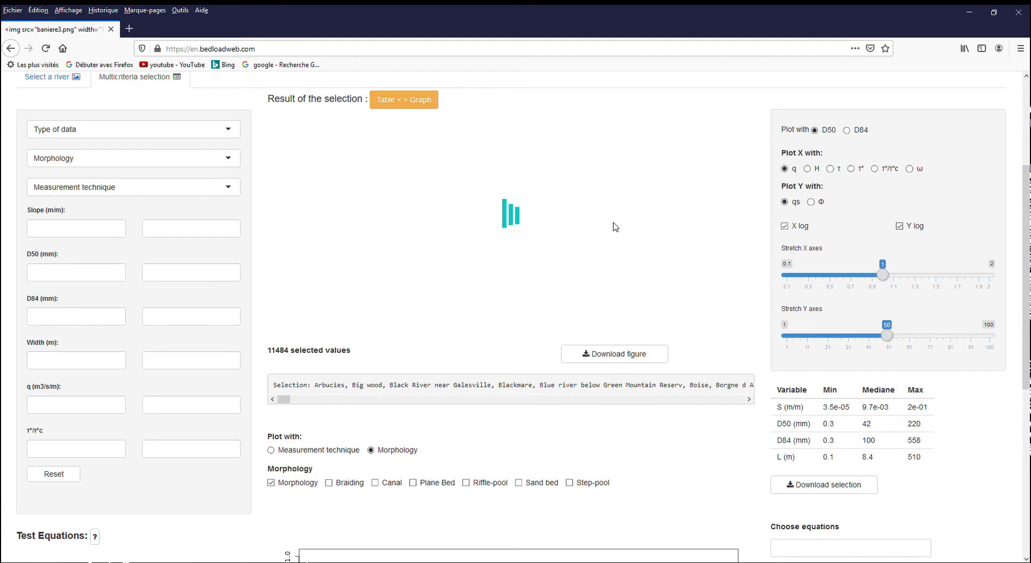
pyautogui.click(811, 202)
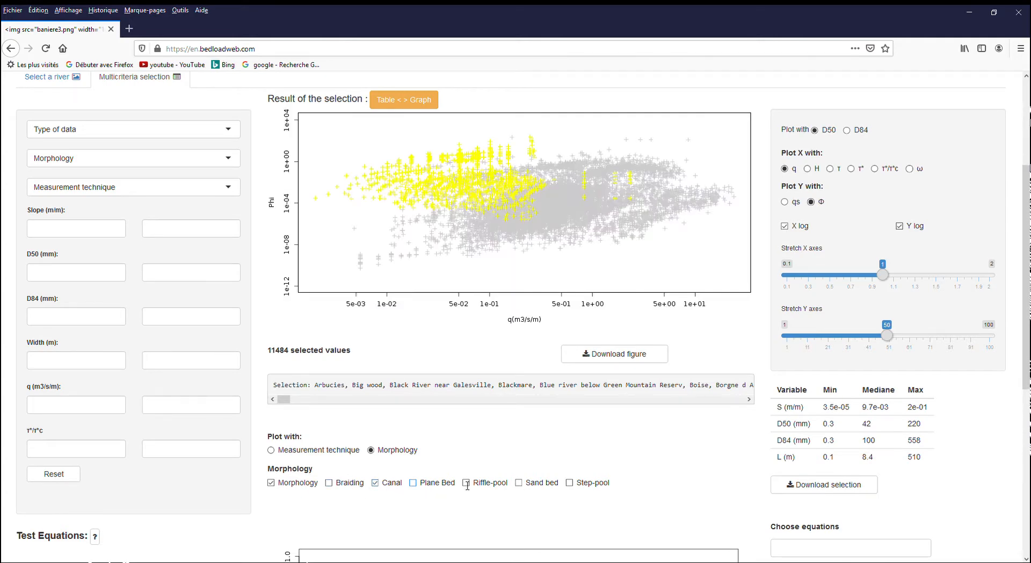
# Highlight the Canal, Sand bed, Step-pool, Riffle-pool and Braiding morphologies on the graph
pyautogui.click(518, 482)
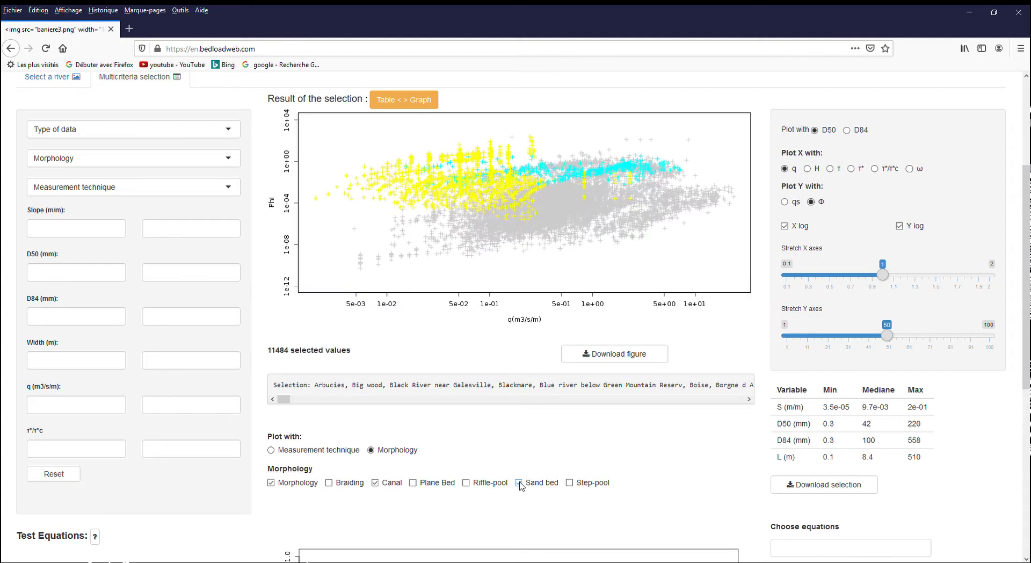
pyautogui.click(570, 483)
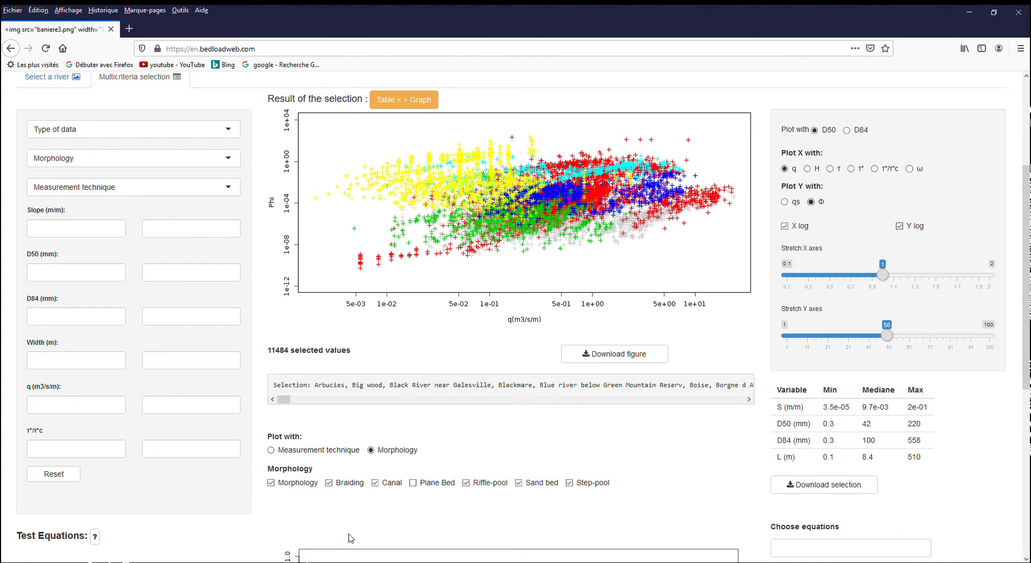
# Plot the selection by measurement technique and highlight the Basket Sampler, Laboratoire and Sediment trap data
pyautogui.click(310, 454)
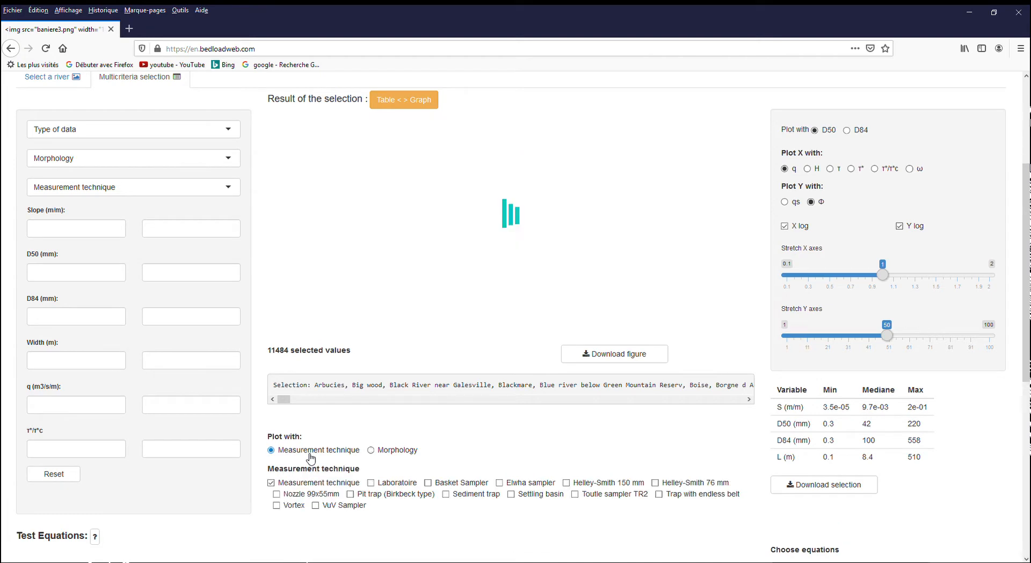
pyautogui.click(450, 484)
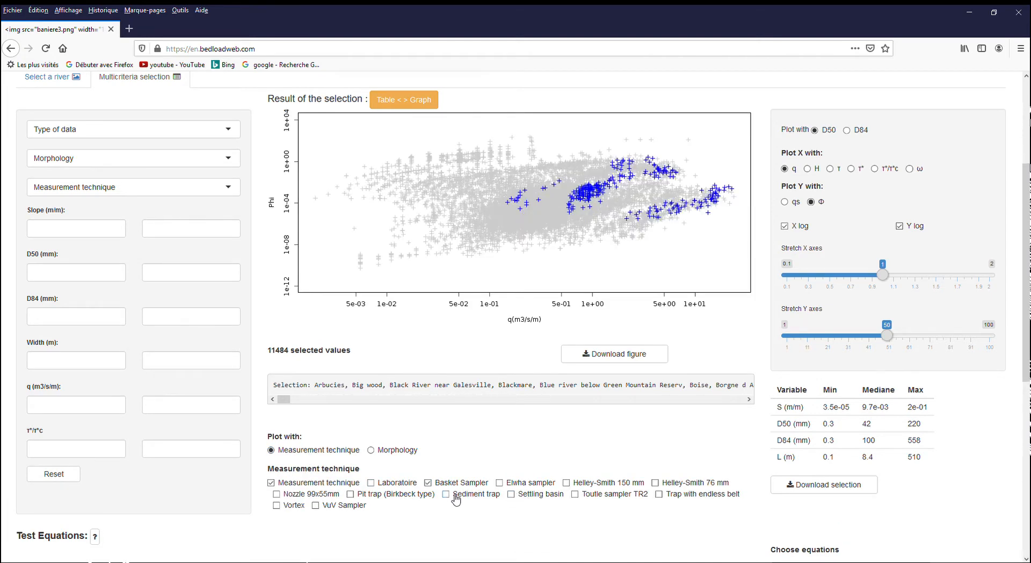
pyautogui.click(413, 486)
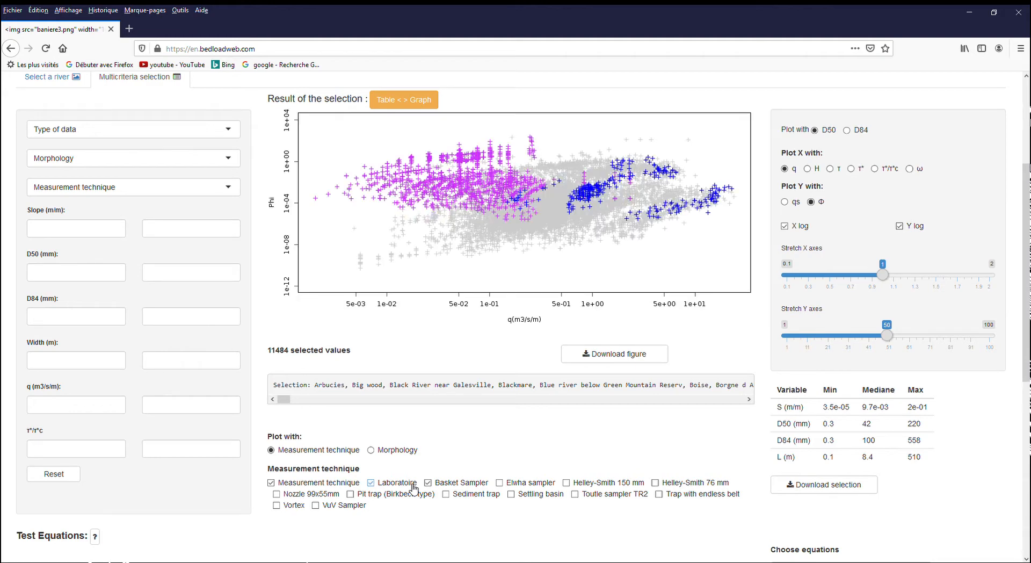
pyautogui.click(455, 498)
# Plot the x axis with τ and finally τ*/τ*c, using D84, and set the x-axis stretch to 1.3
pyautogui.click(833, 170)
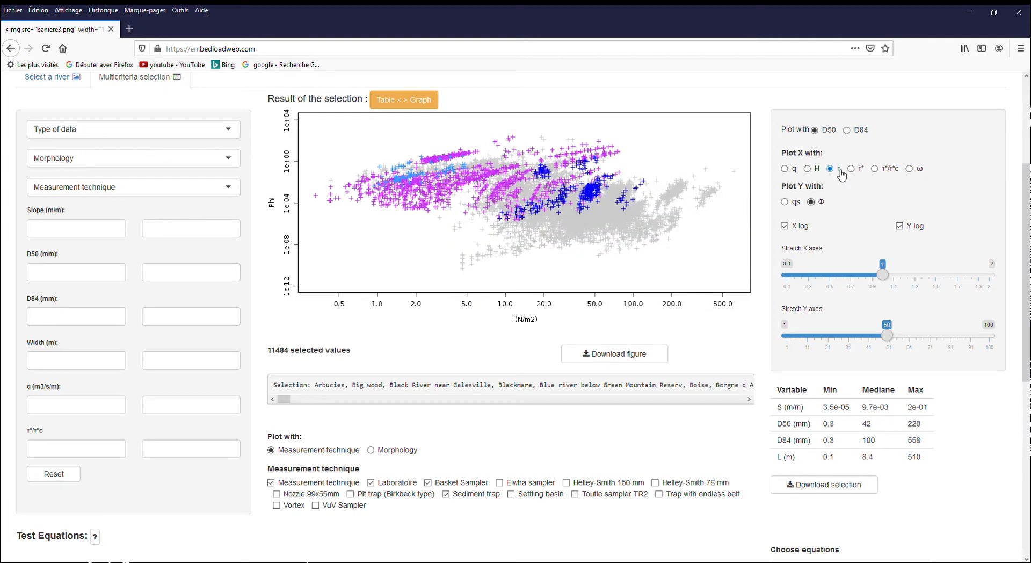
pyautogui.click(859, 171)
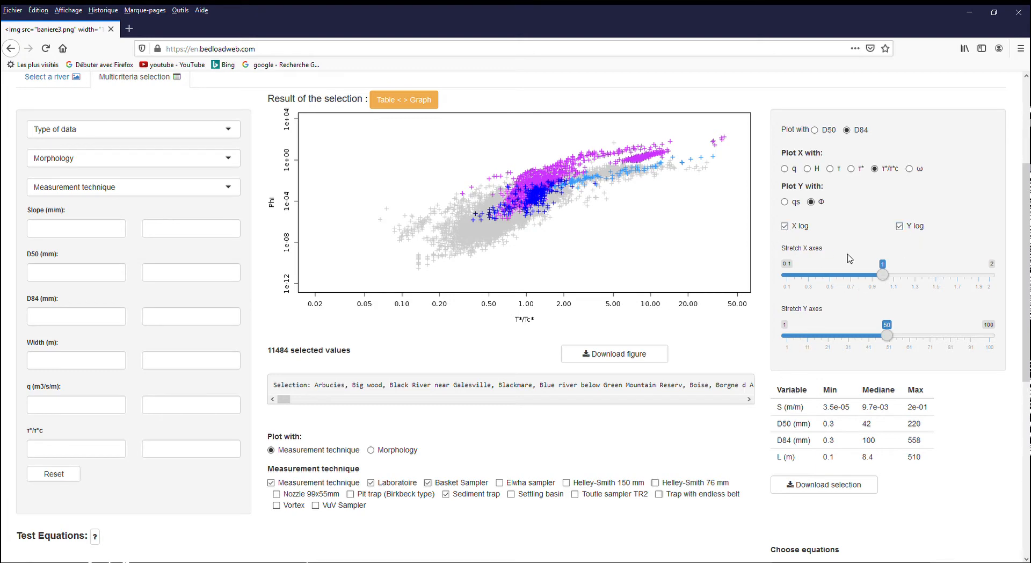
pyautogui.moveTo(876, 274); pyautogui.dragTo(915, 275)
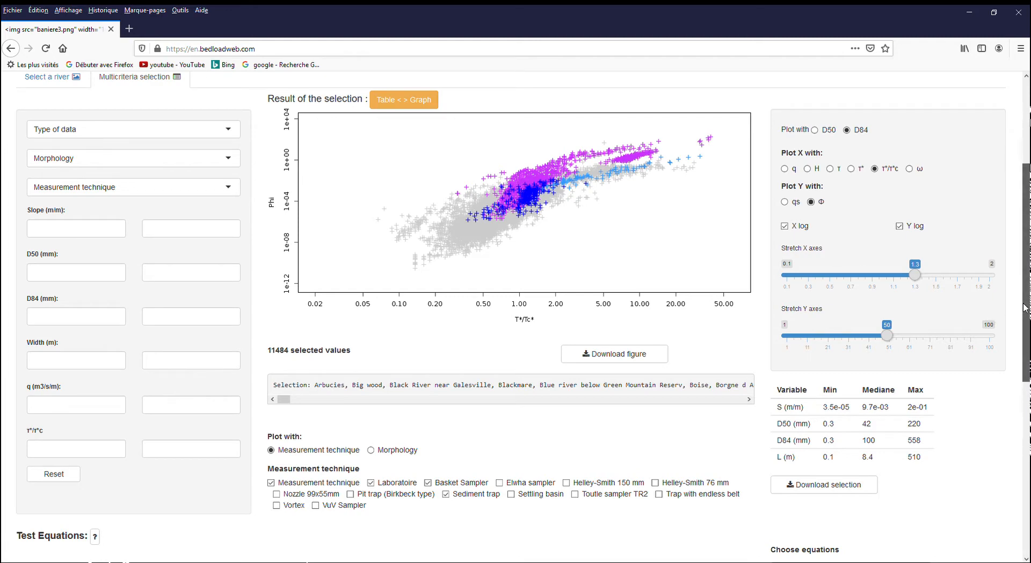
# Test the Bagnold, Camenen-Larson, Einstein-Brown, Engelund, Meyer-Peter Muller and Parker79 equations on the selected data by running the calculation
pyautogui.moveTo(1023, 307); pyautogui.dragTo(1022, 480)
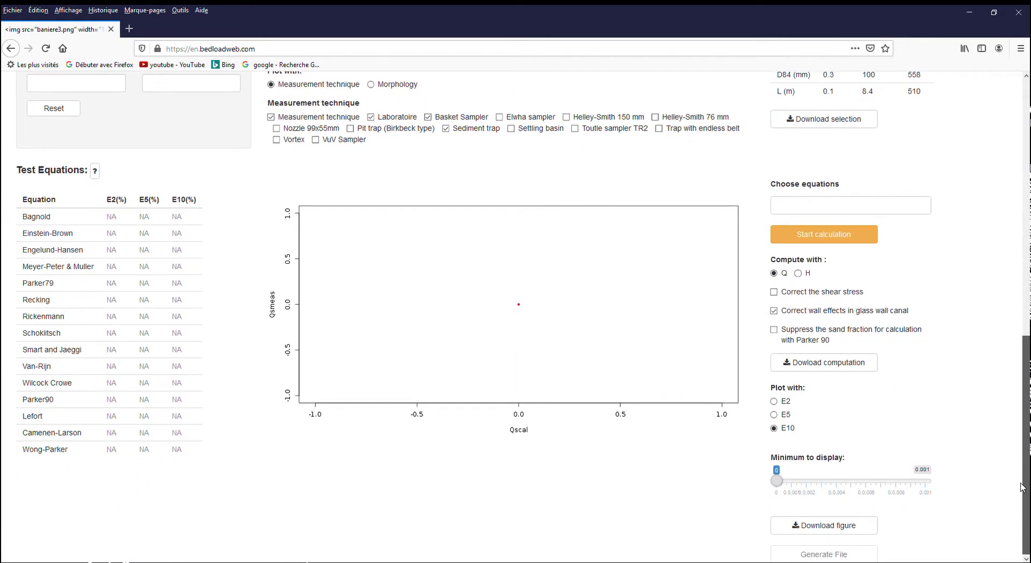
pyautogui.click(789, 212)
pyautogui.press('Return')
pyautogui.press('Return')
pyautogui.press('Return')
pyautogui.press('Return')
pyautogui.press('Return')
pyautogui.press('Return')
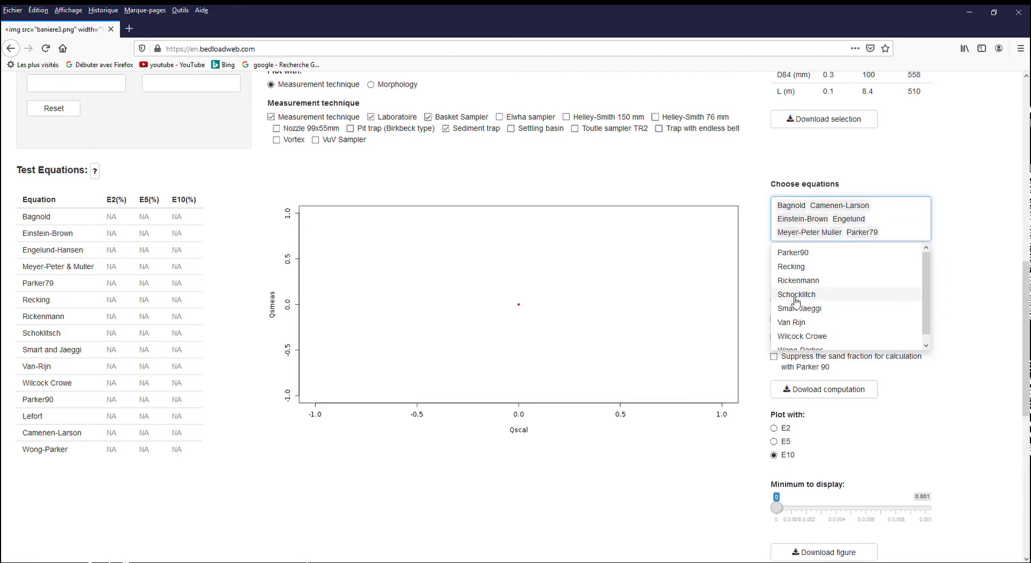
pyautogui.click(907, 381)
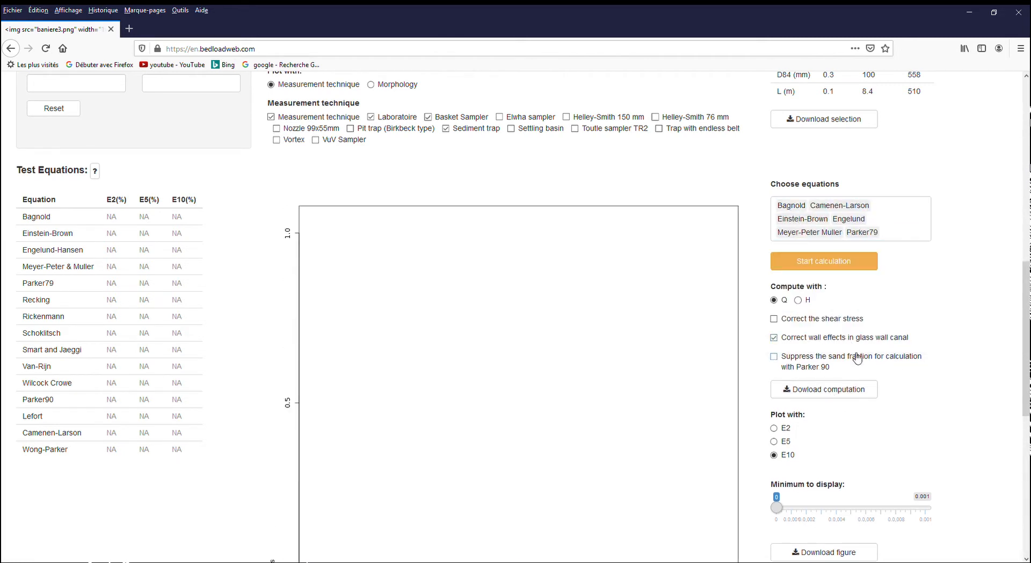
pyautogui.click(817, 262)
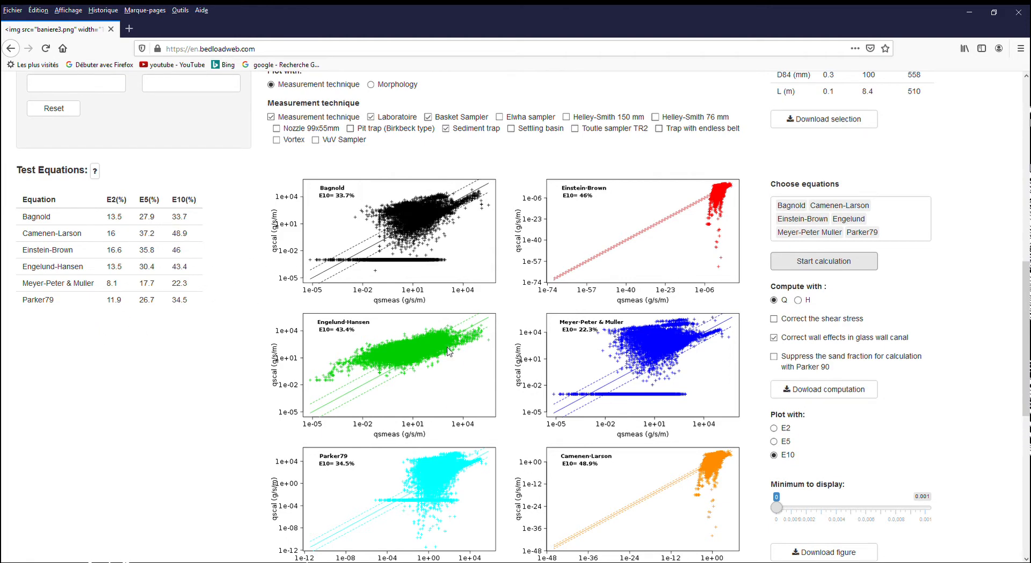
# Review the calculated-versus-measured plots of the six equations and return to the selection graph
pyautogui.moveTo(1026, 323); pyautogui.dragTo(996, 337)
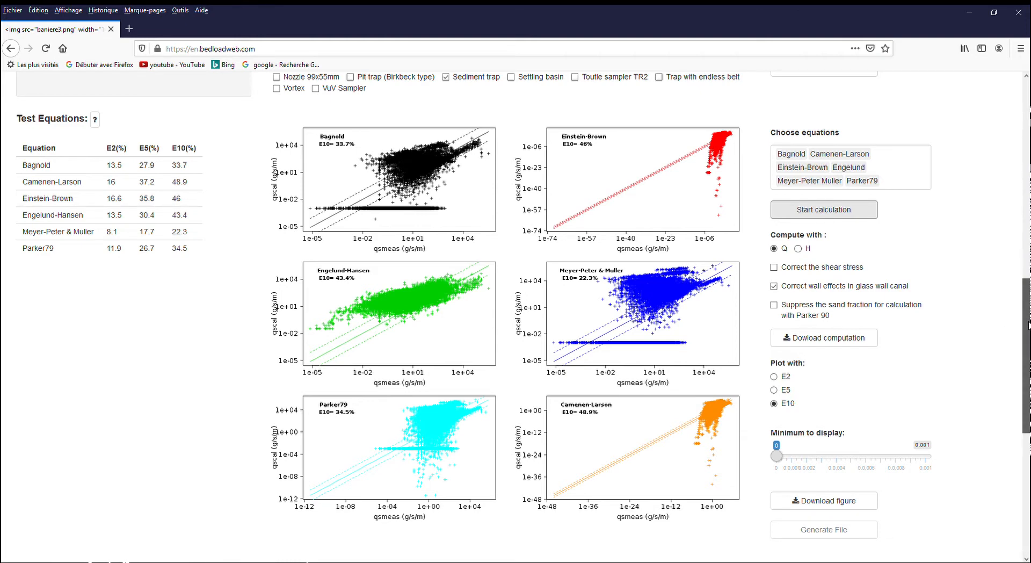
pyautogui.moveTo(1027, 325); pyautogui.dragTo(1022, 365)
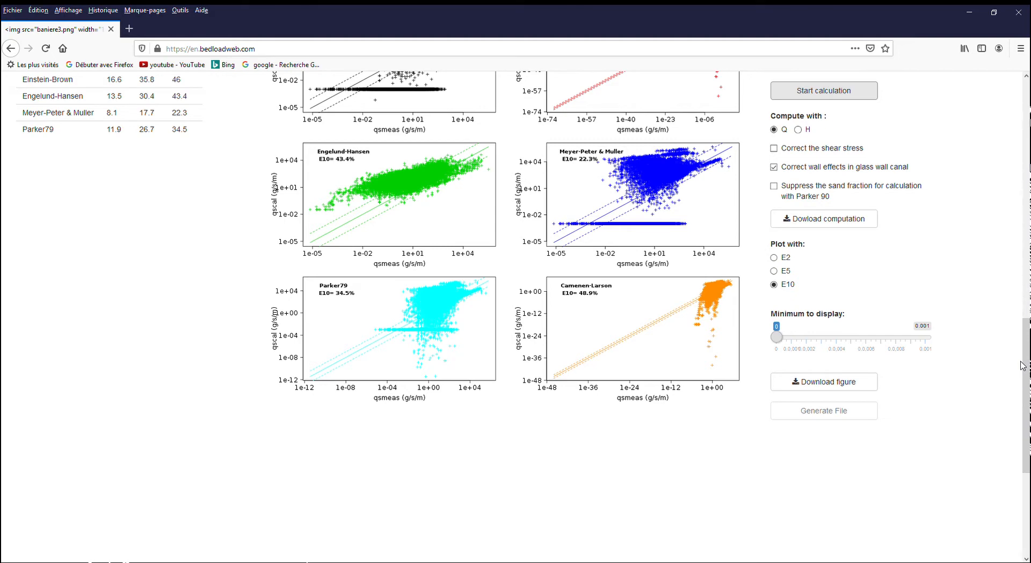
pyautogui.scroll(10, 980, 361)
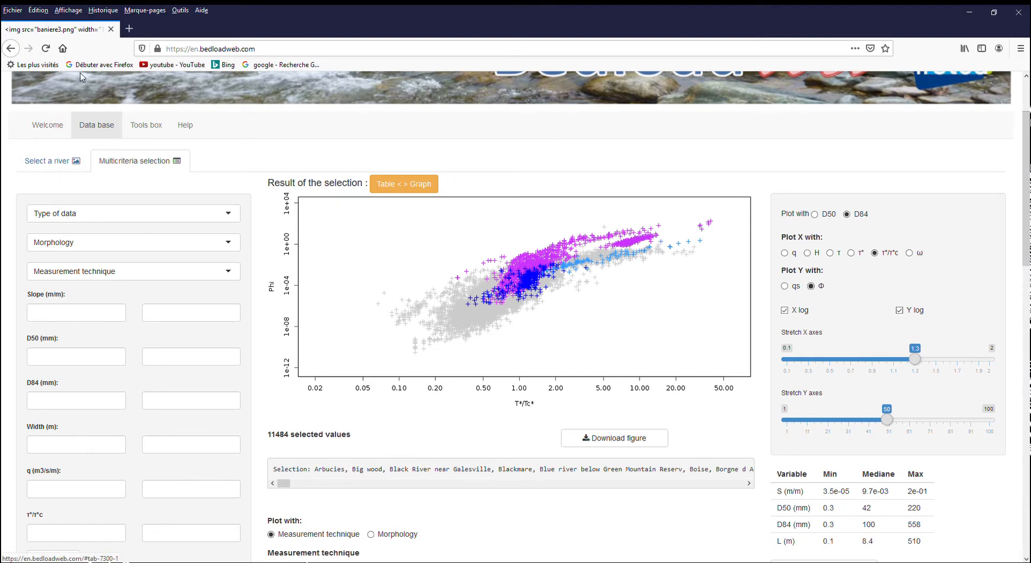
# Open the Tools box and look at the local backup options for downloading and importing a project
pyautogui.click(136, 126)
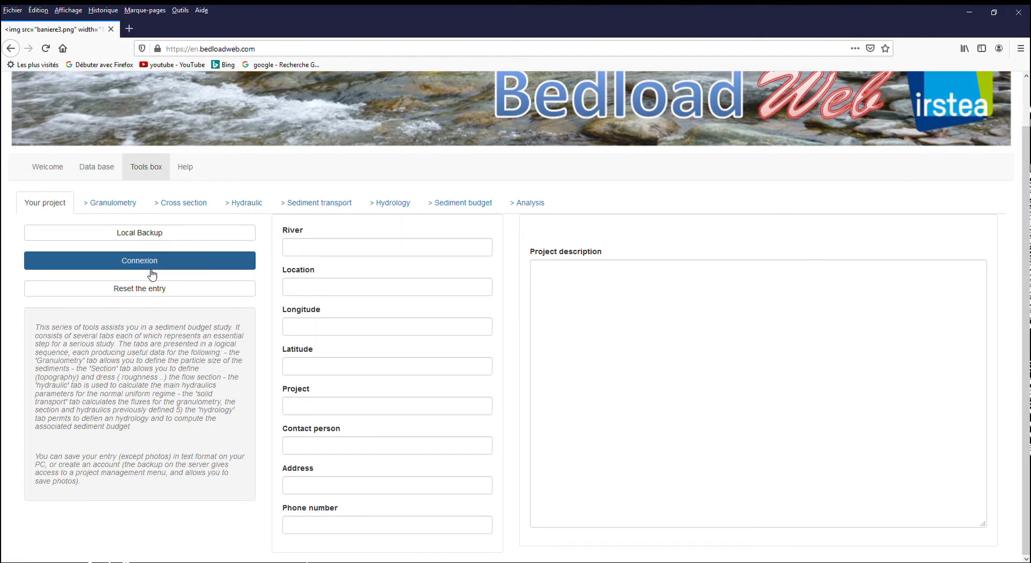
pyautogui.click(158, 233)
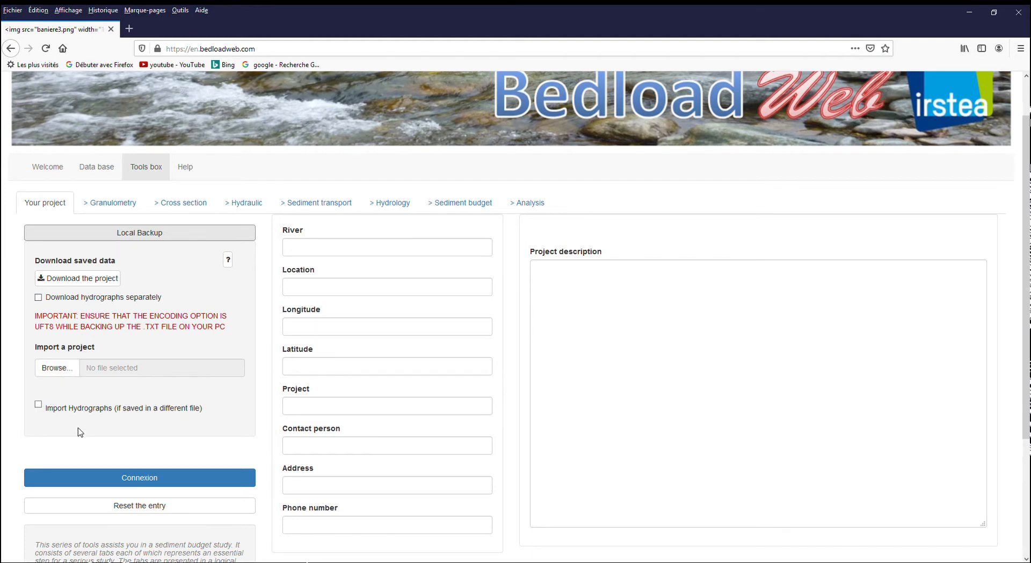
pyautogui.click(124, 237)
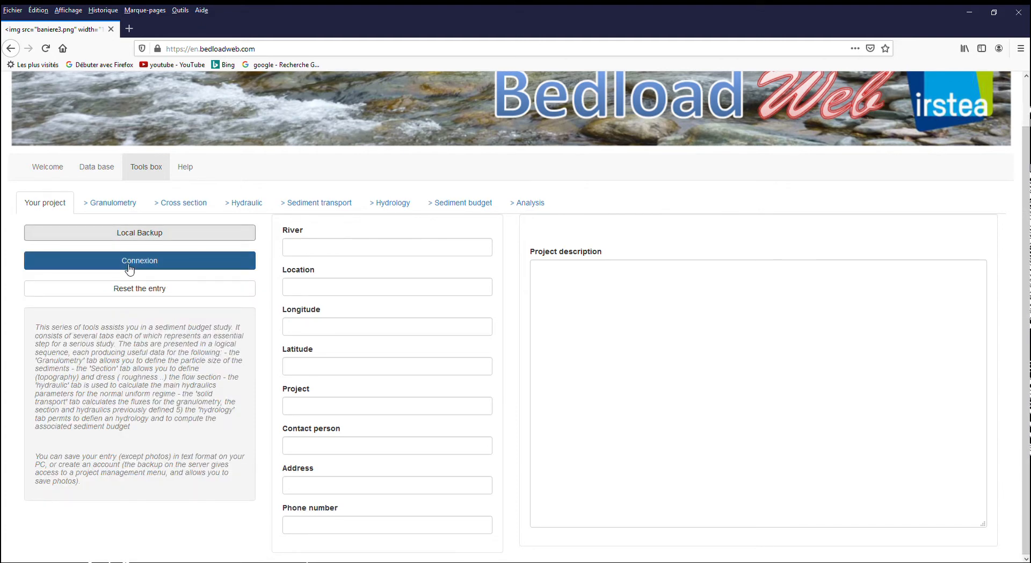
# Open the connection section and examine the account creation form, including the files sharing code, submitting it empty to return to the login
pyautogui.click(129, 269)
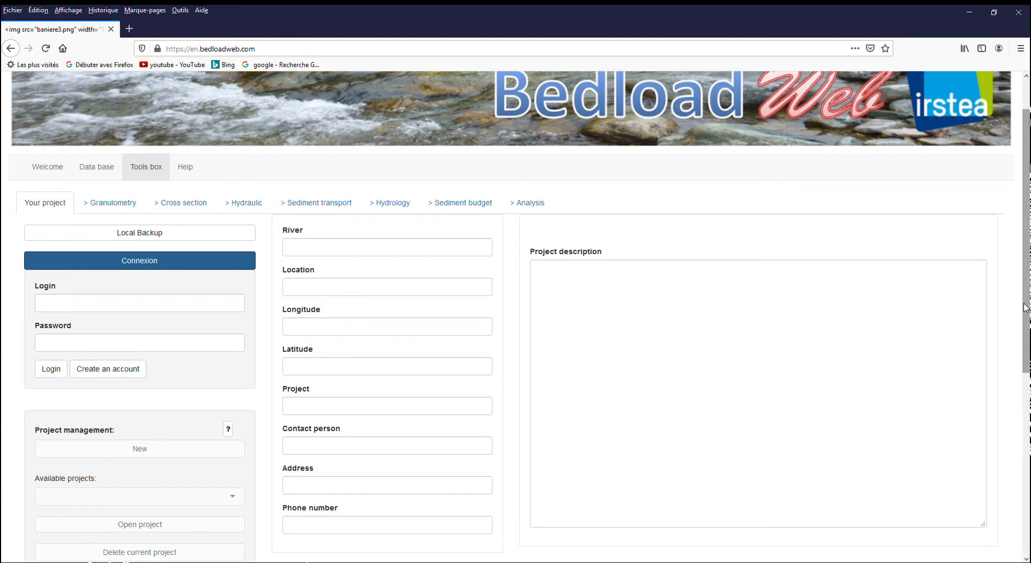
pyautogui.moveTo(1026, 307); pyautogui.dragTo(1025, 341)
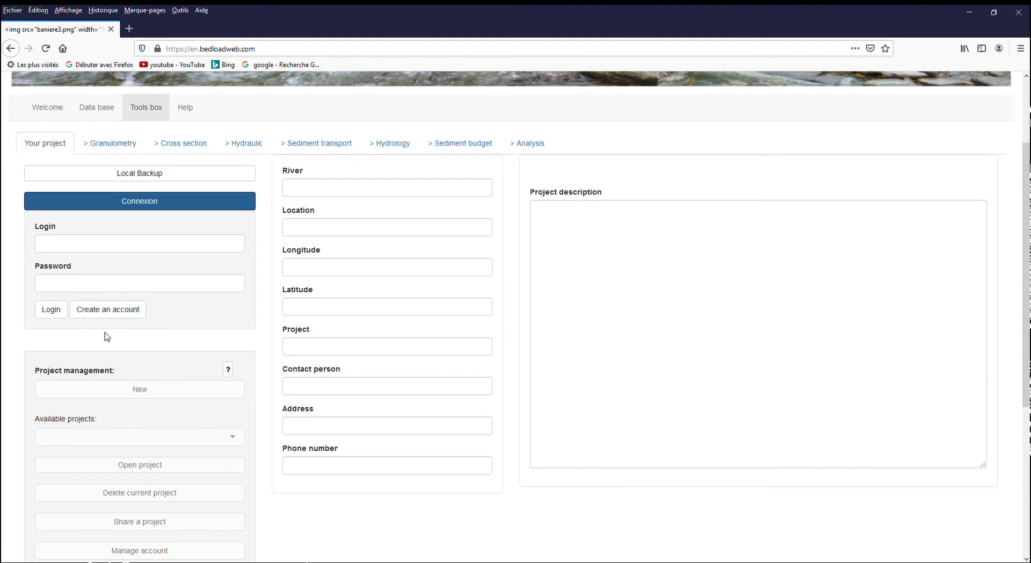
pyautogui.click(108, 313)
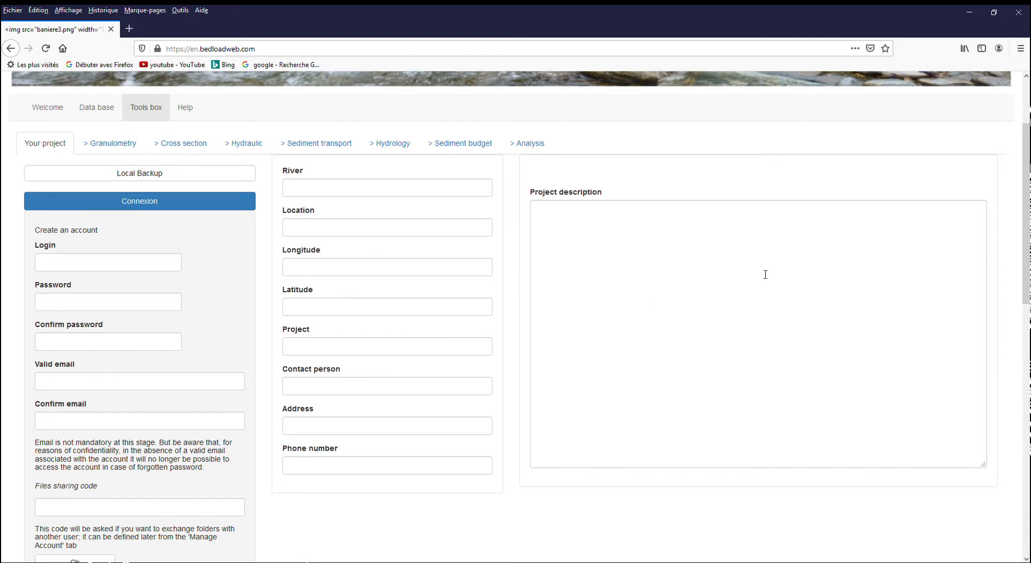
pyautogui.scroll(-2, 1027, 272)
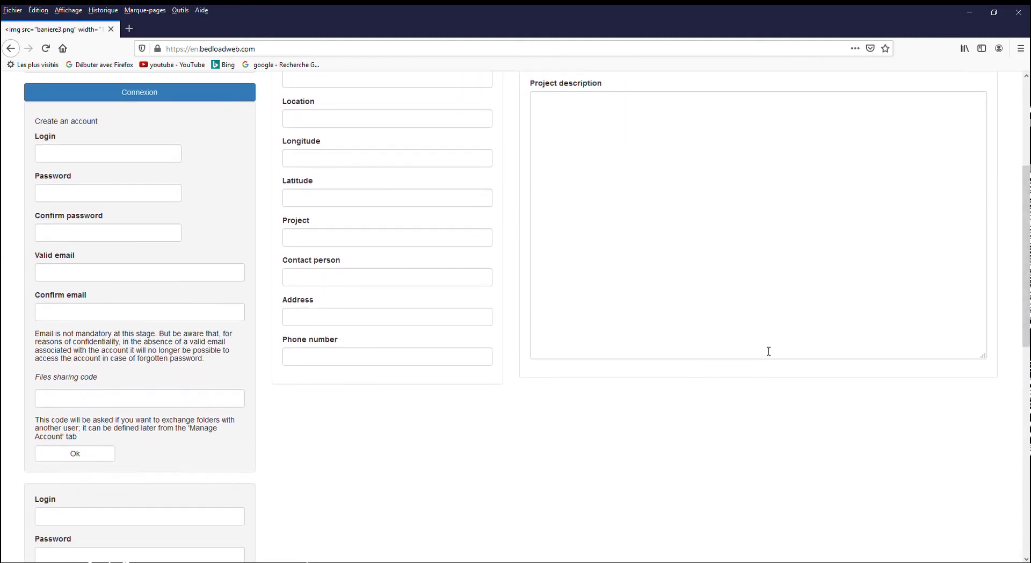
pyautogui.click(144, 403)
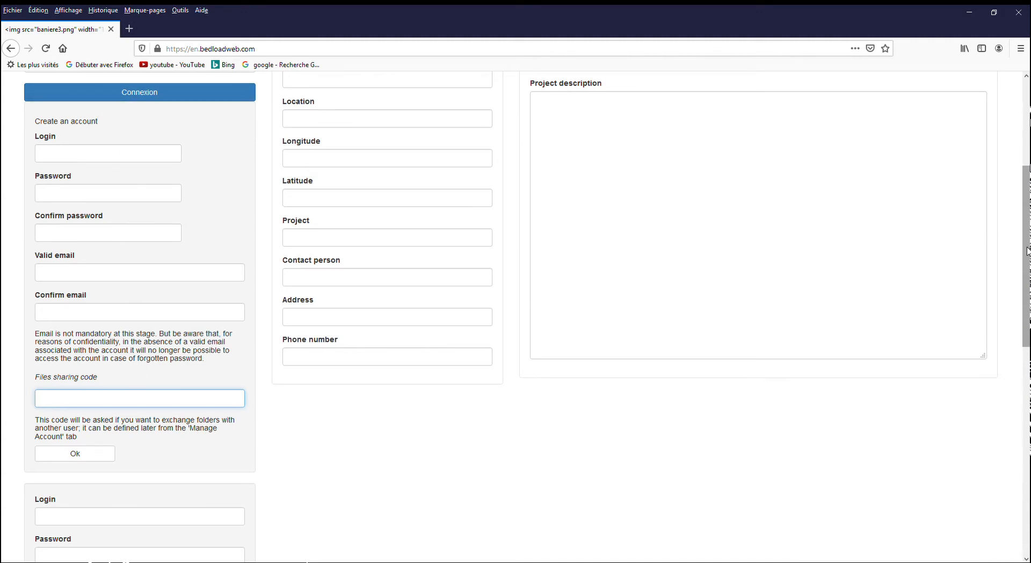
pyautogui.moveTo(1026, 250); pyautogui.dragTo(1026, 286)
pyautogui.click(76, 365)
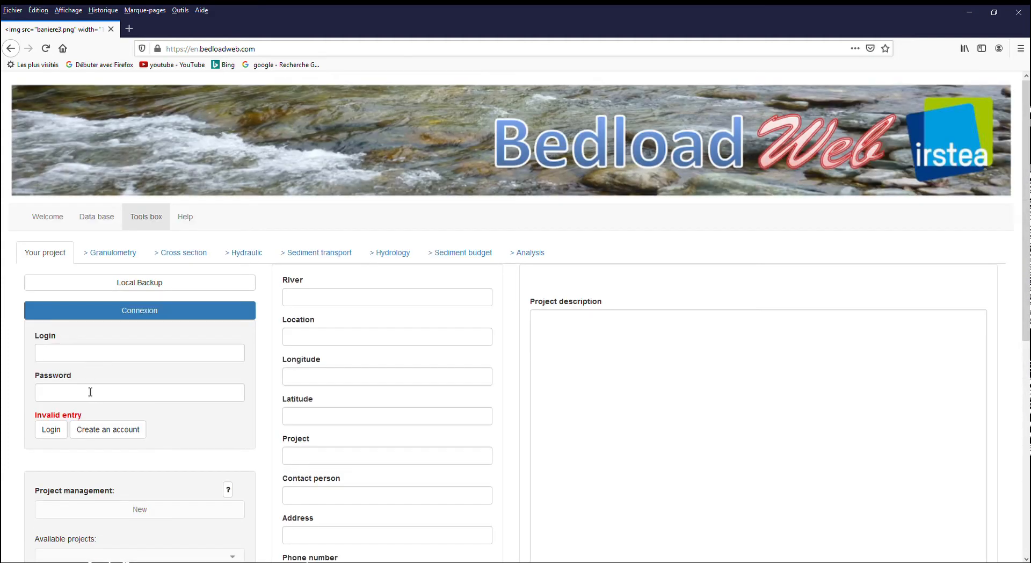
# Log in to the account with the login name and account password
pyautogui.click(100, 358)
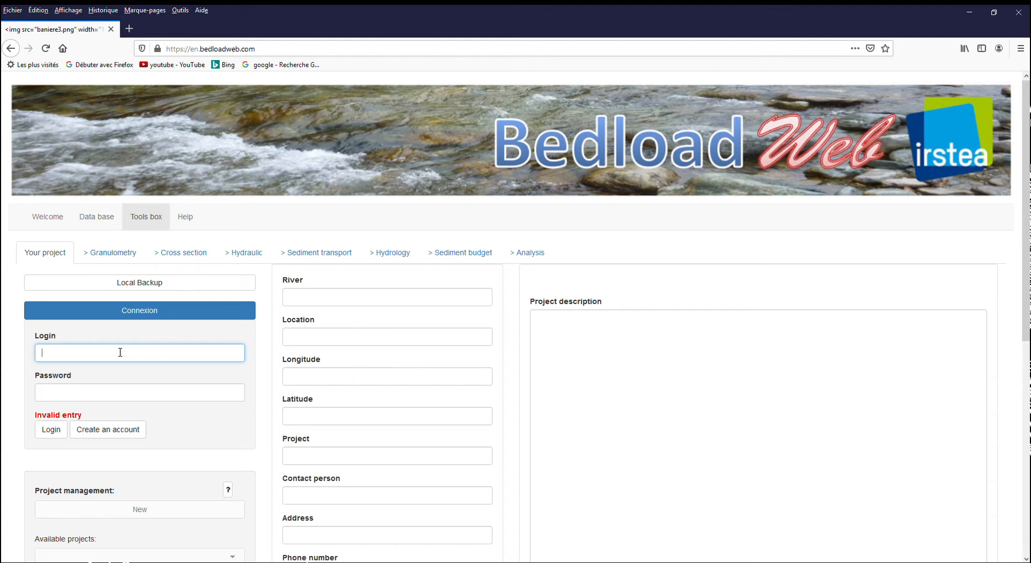
pyautogui.press('Tab')
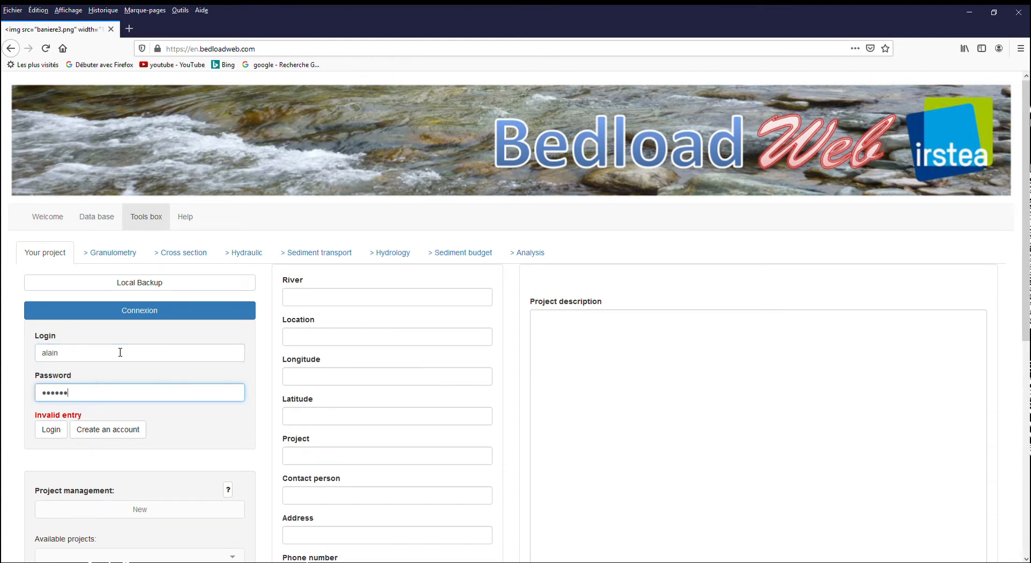
pyautogui.click(51, 429)
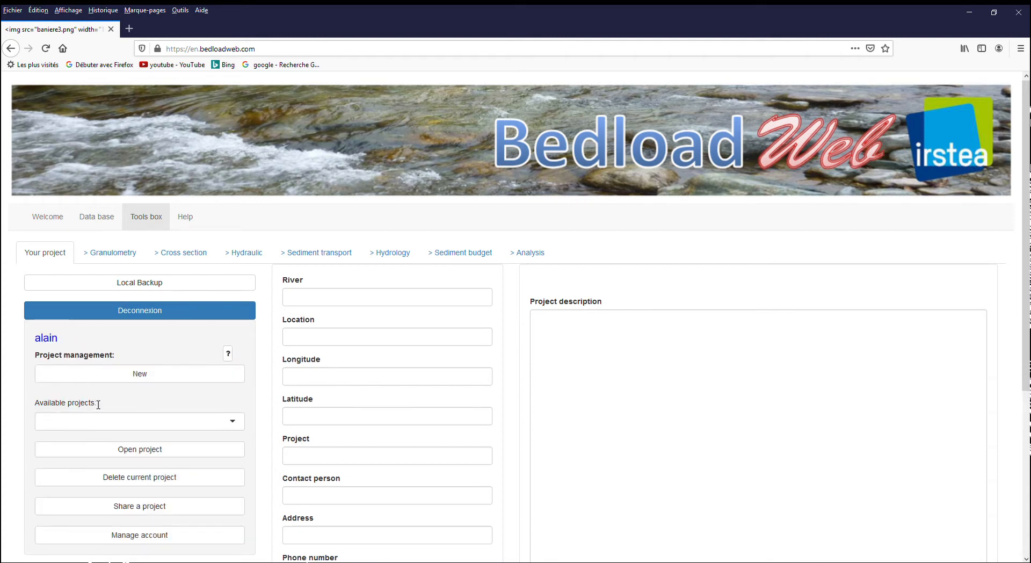
# Look through the list of available projects without opening one
pyautogui.click(178, 428)
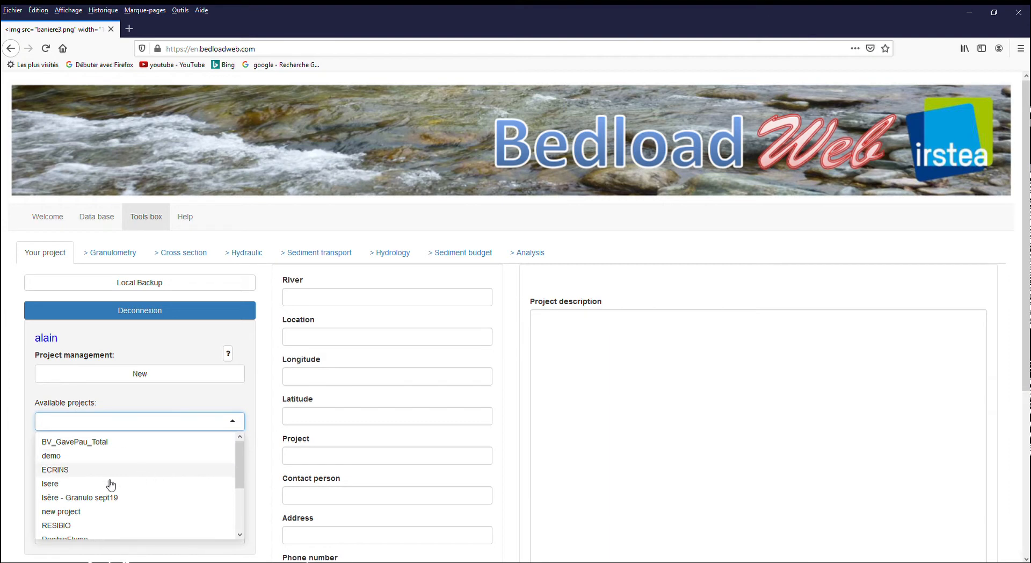
pyautogui.moveTo(240, 470)
pyautogui.mouseDown()
pyautogui.moveTo(240, 516)
pyautogui.moveTo(237, 472)
pyautogui.mouseUp()
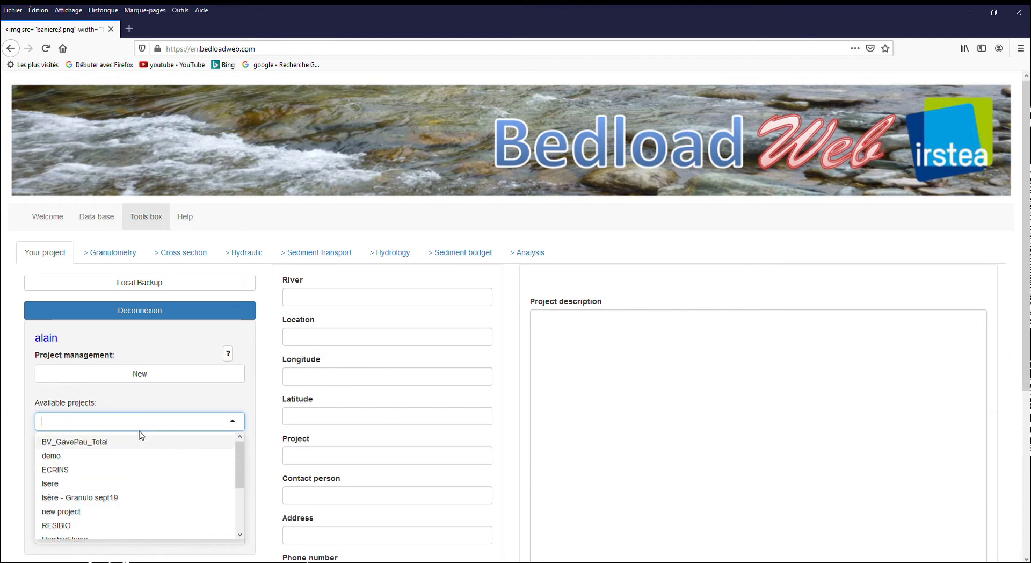
pyautogui.click(149, 404)
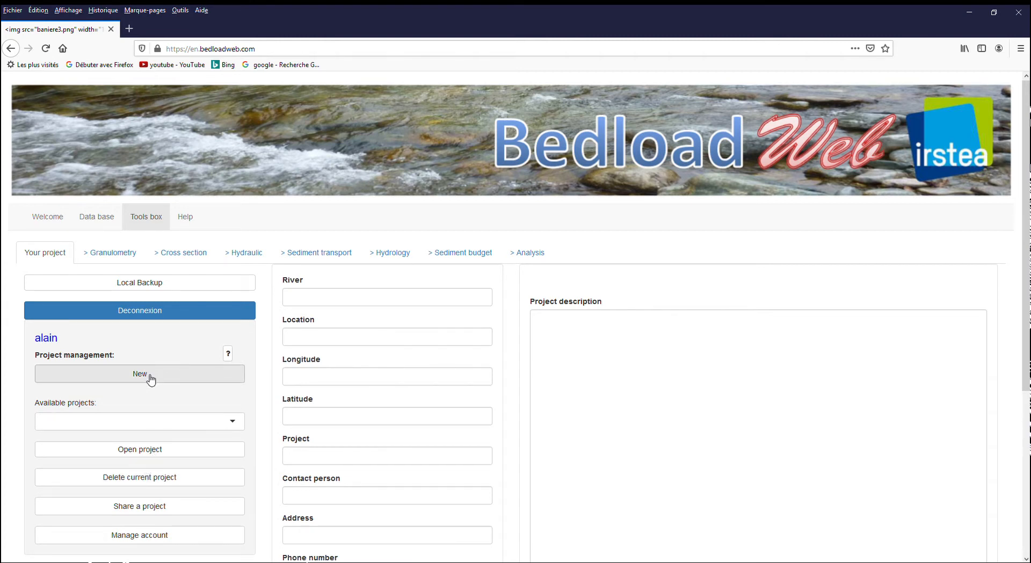
# Create a new project named DemoBDW
pyautogui.click(150, 377)
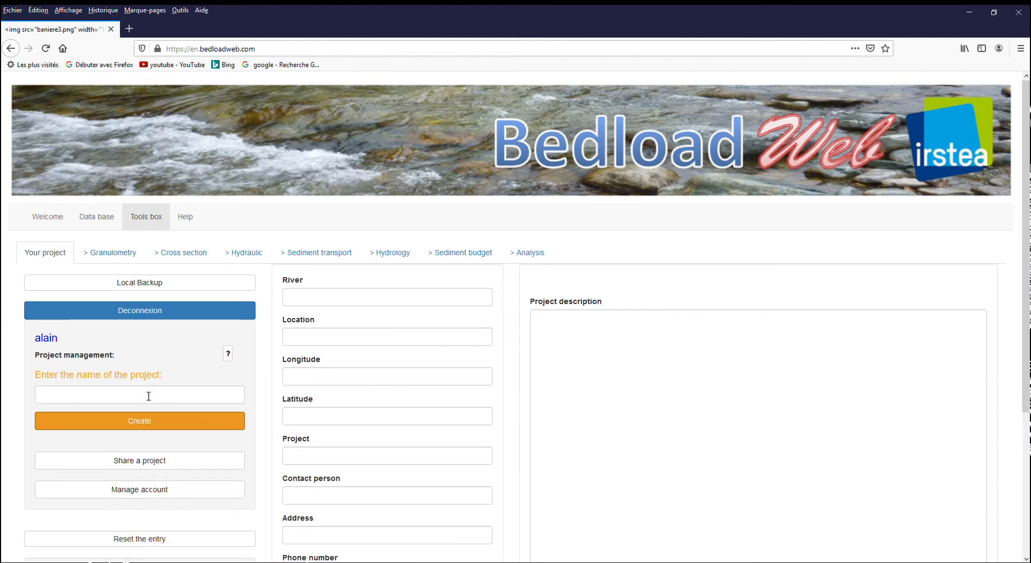
pyautogui.click(148, 396)
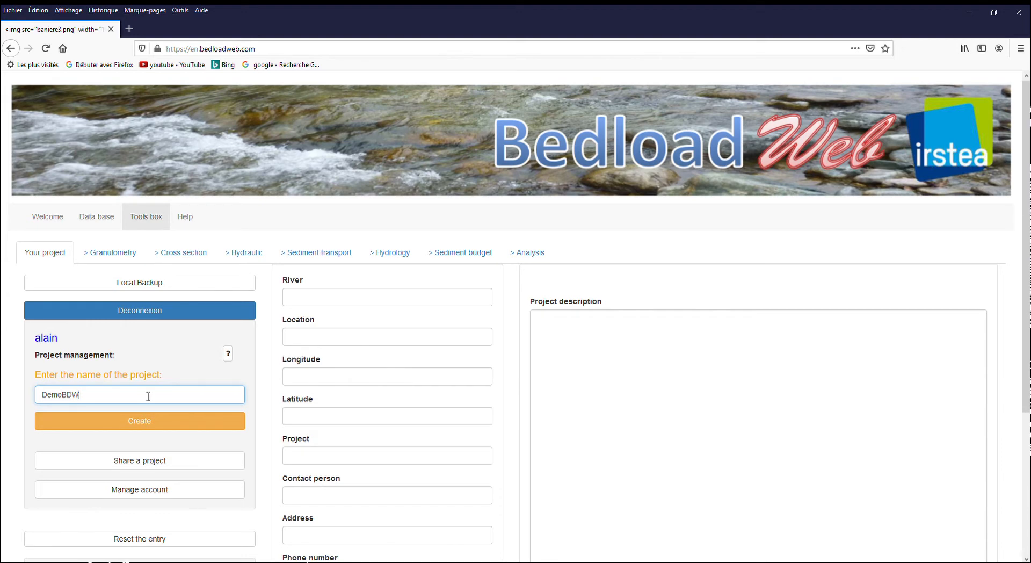
pyautogui.click(148, 421)
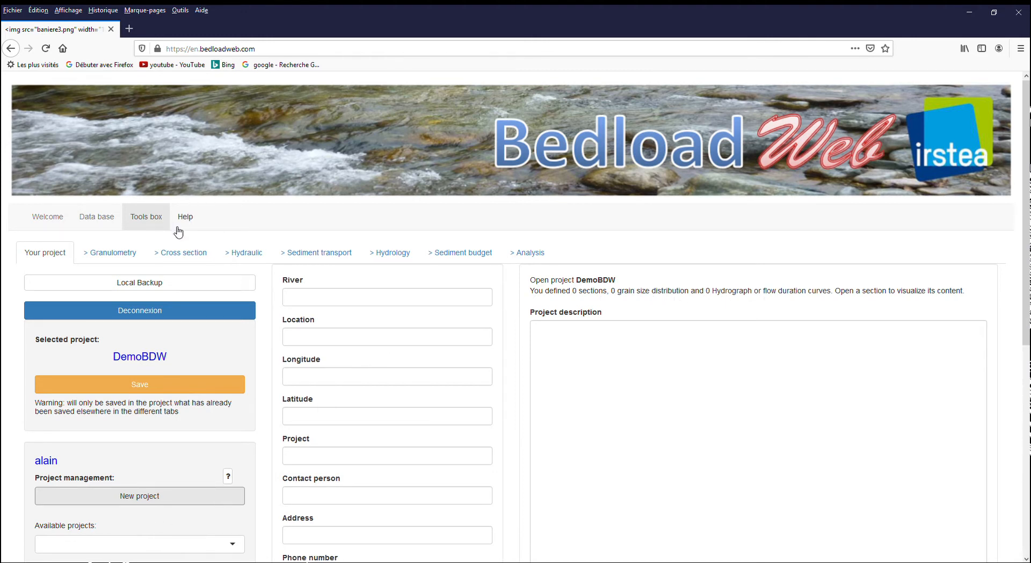
# In Granulometry, enter the grain counts 1, 5, 11, 22, 5 and 4 for the 2, 4, 8, 16, 32 and 64 mm classes
pyautogui.click(113, 256)
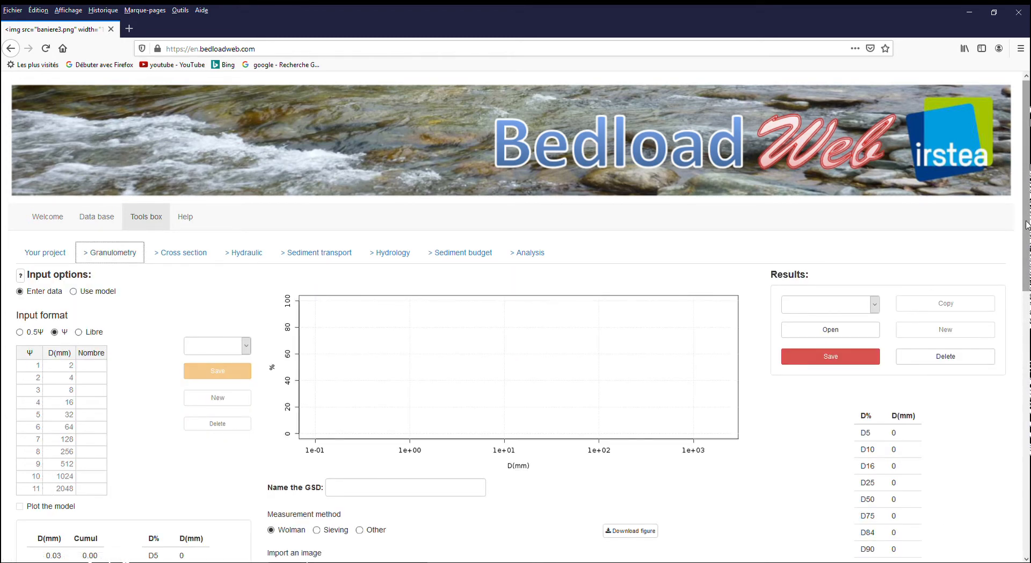
pyautogui.moveTo(1025, 227); pyautogui.dragTo(1027, 274)
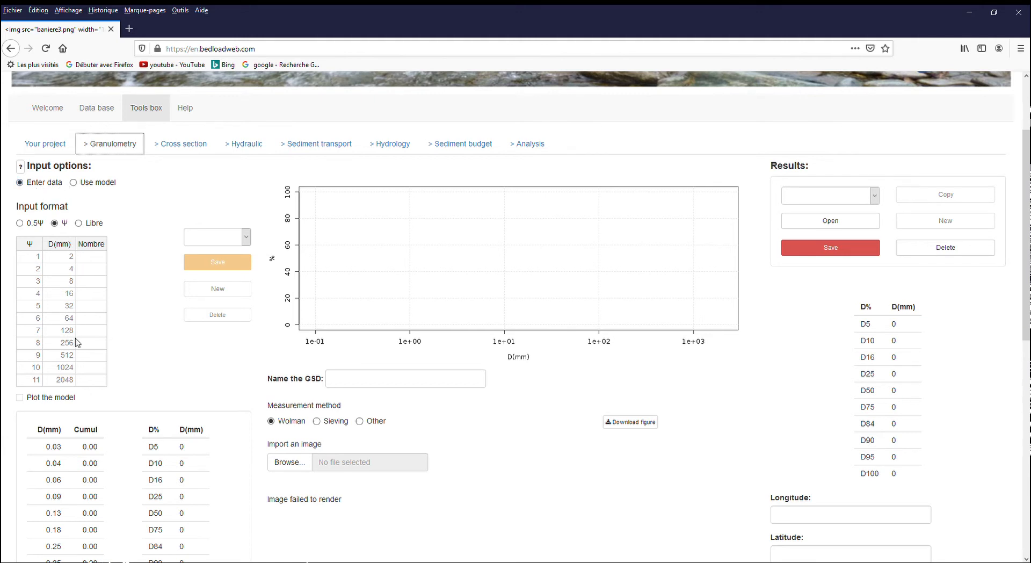
pyautogui.click(91, 257)
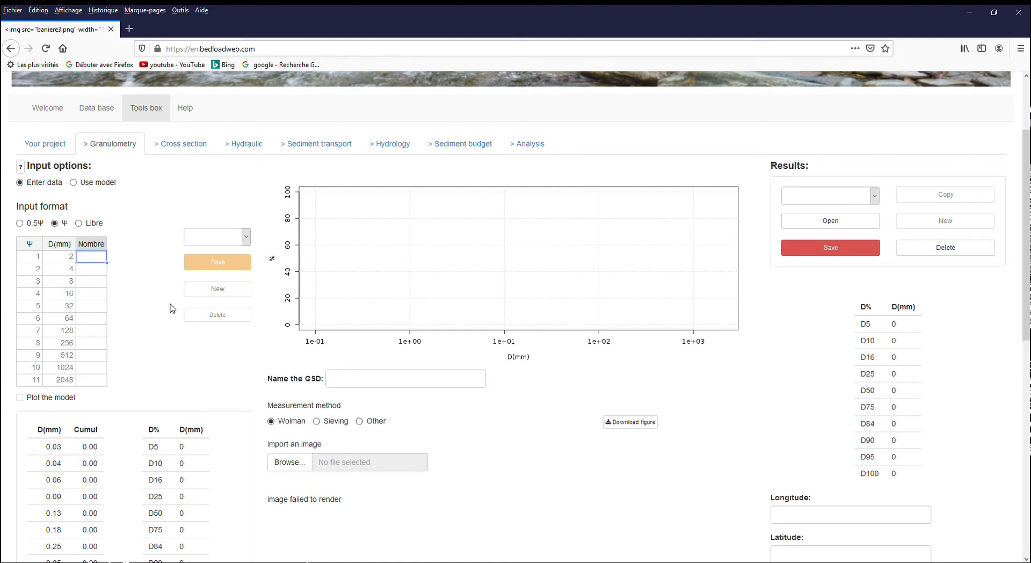
pyautogui.click(99, 272)
pyautogui.write('5')
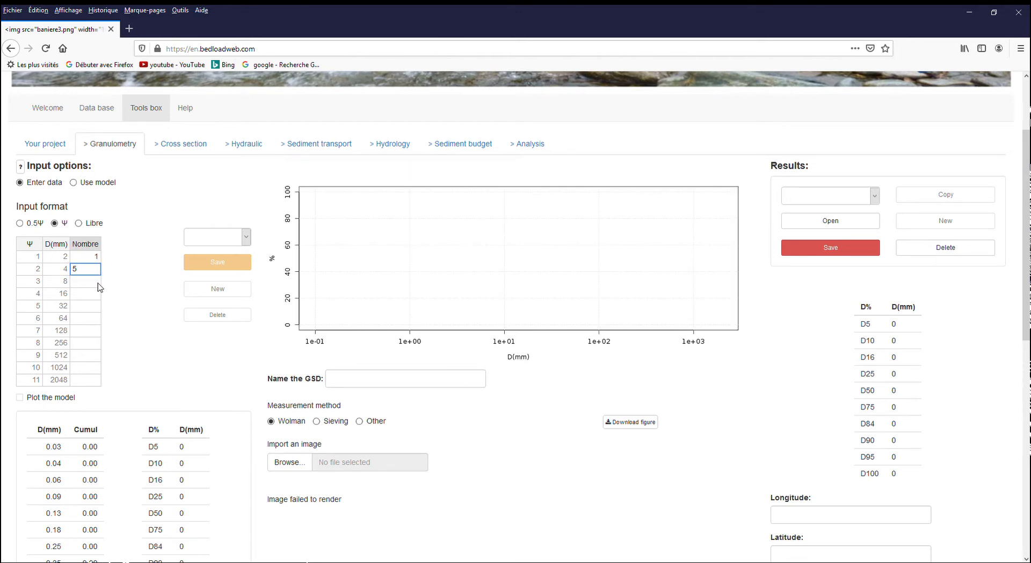
pyautogui.click(99, 287)
pyautogui.write('11')
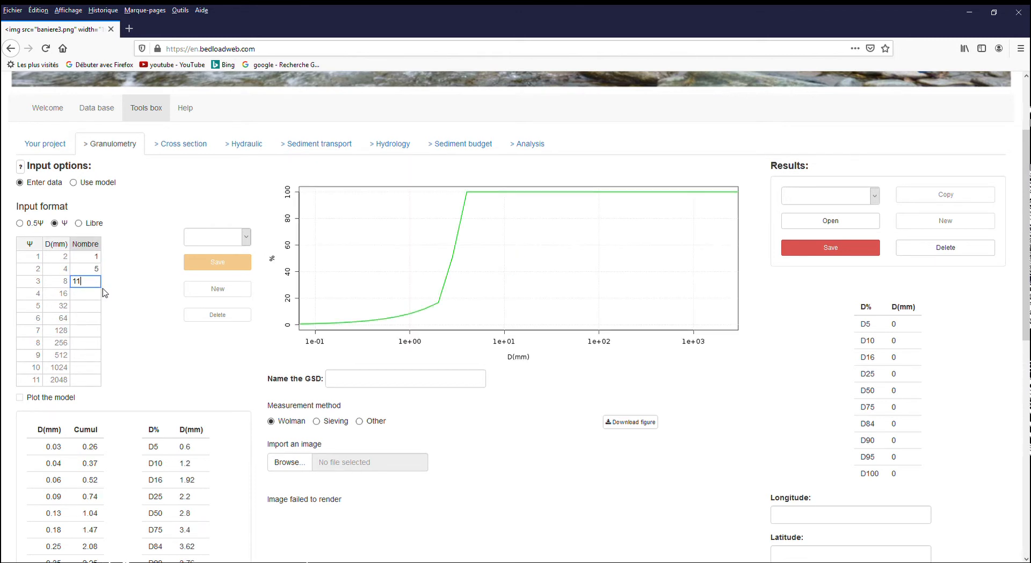
pyautogui.click(101, 299)
pyautogui.write('22')
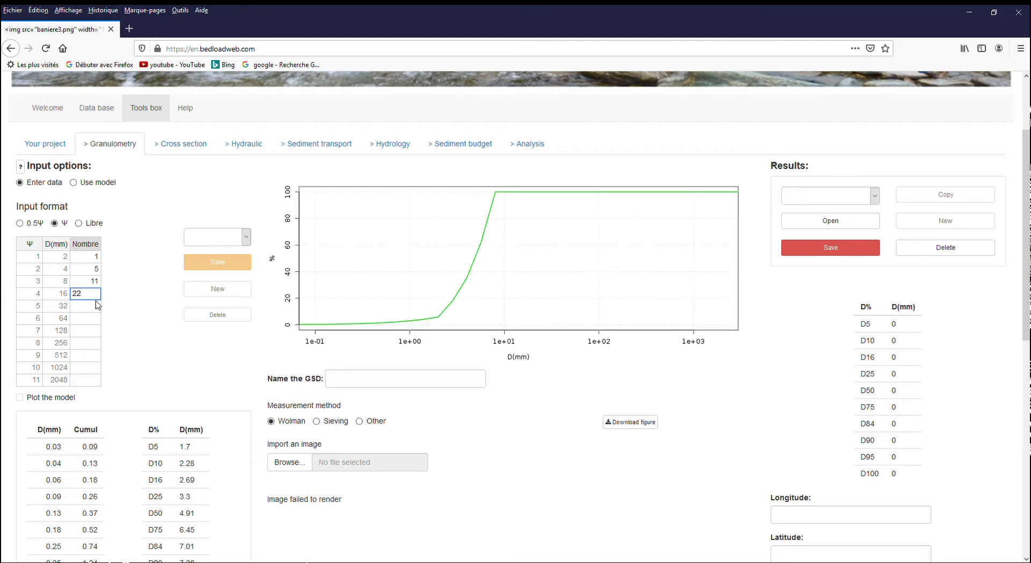
pyautogui.click(96, 309)
pyautogui.write('5')
pyautogui.click(96, 320)
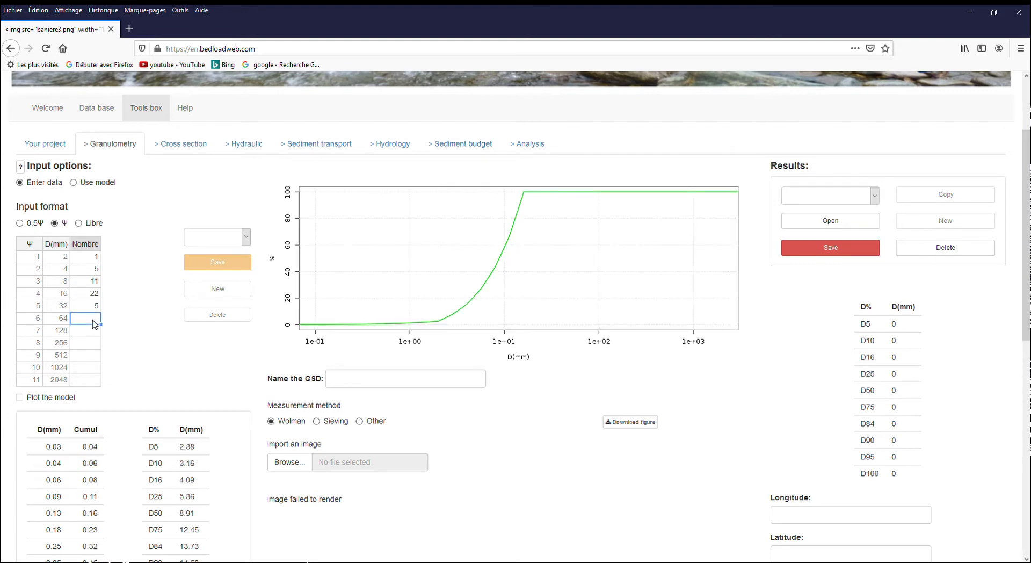
pyautogui.write('4')
pyautogui.click(96, 343)
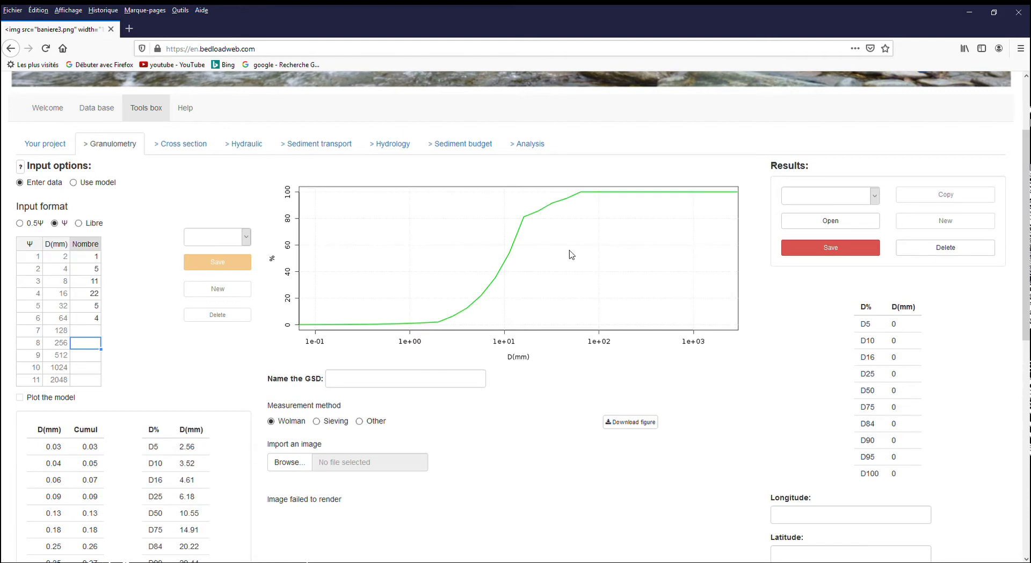
# Save the resulting grain size distribution, name it "below the bridge" and save it again
pyautogui.click(821, 253)
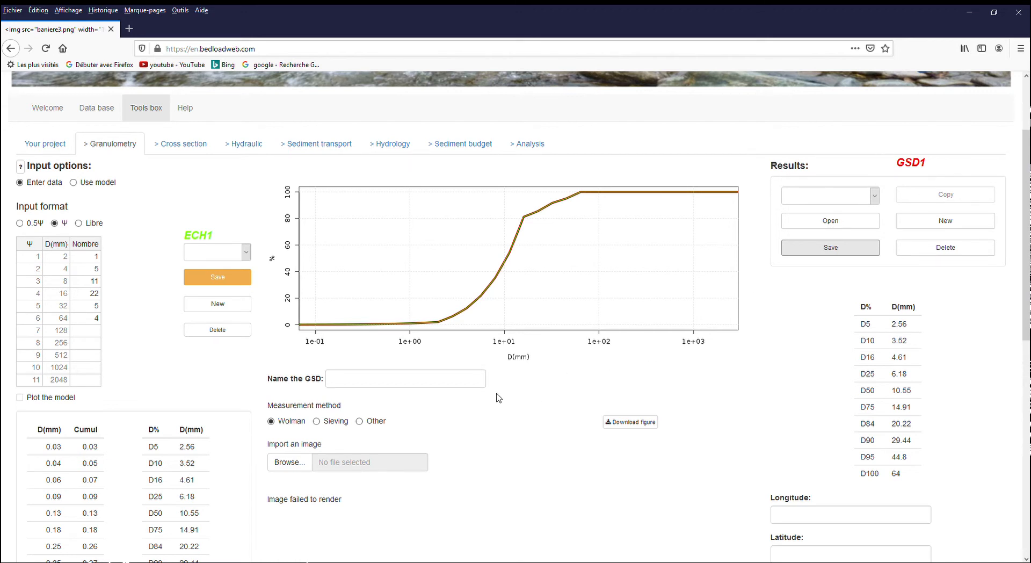
pyautogui.click(432, 379)
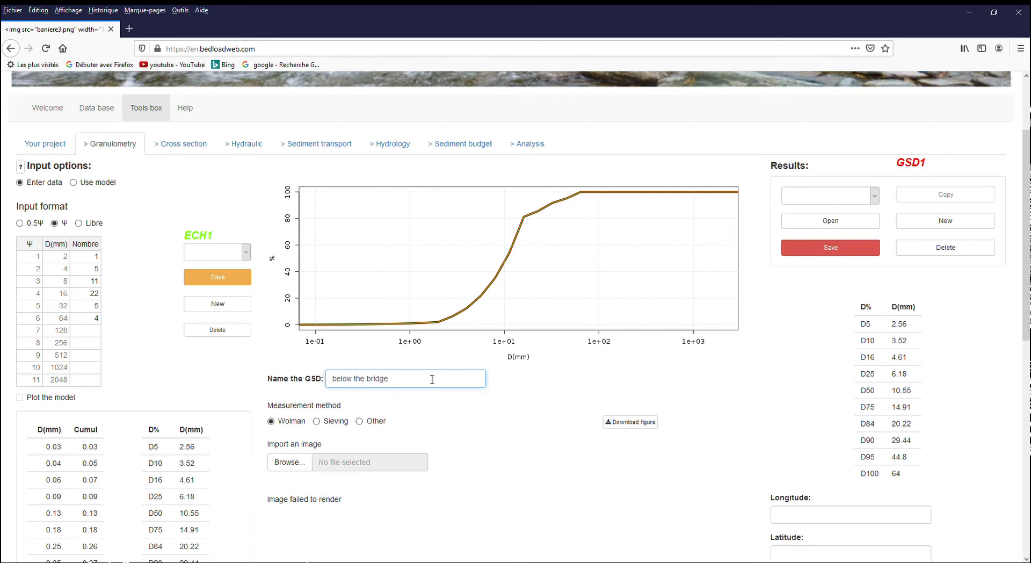
pyautogui.click(853, 247)
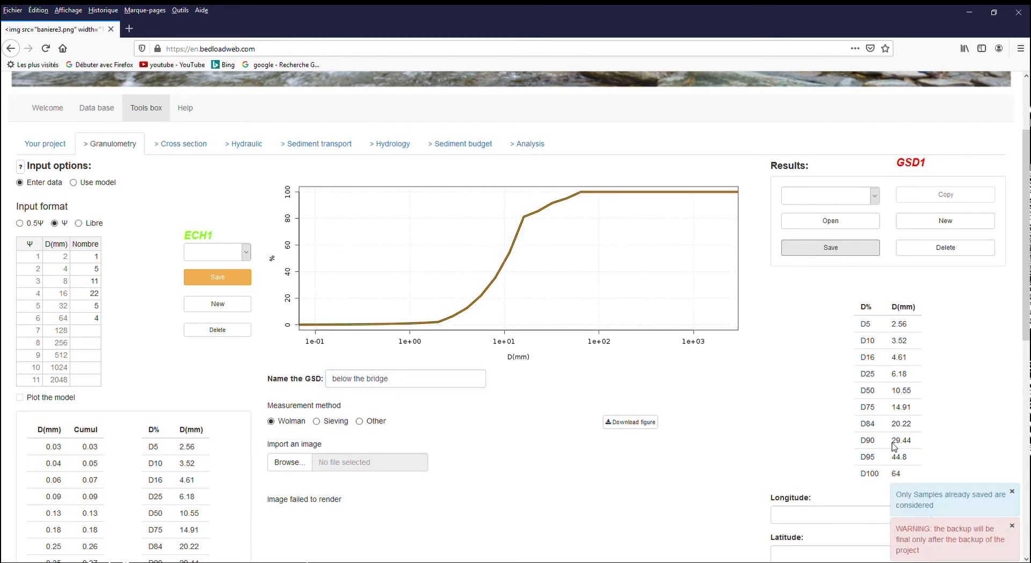
# Add a second sample to the distribution using the model with a D50 of 25 mm, and save the sample
pyautogui.moveTo(1028, 296)
pyautogui.mouseDown()
pyautogui.moveTo(1026, 381)
pyautogui.moveTo(1024, 304)
pyautogui.mouseUp()
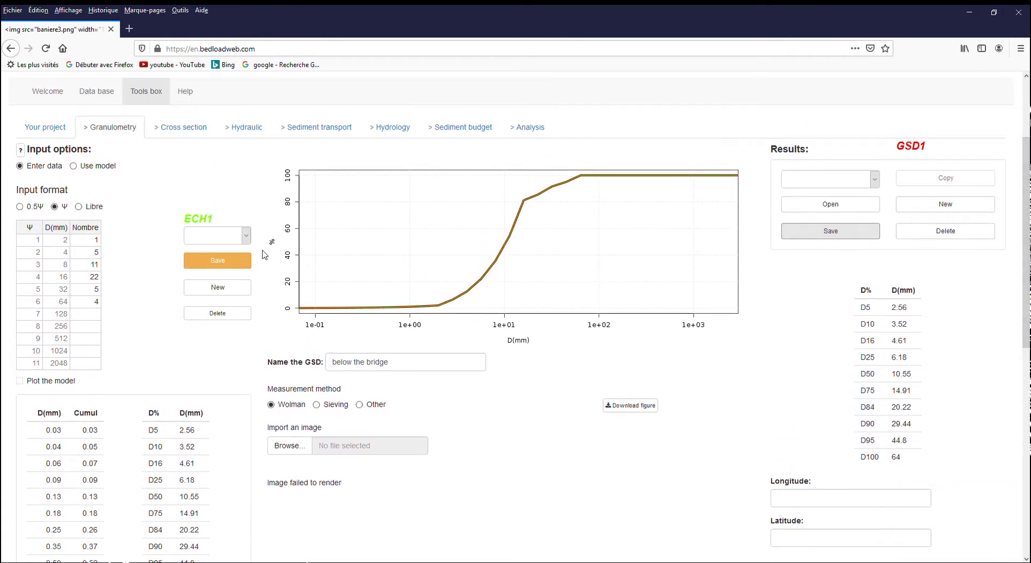
pyautogui.click(219, 290)
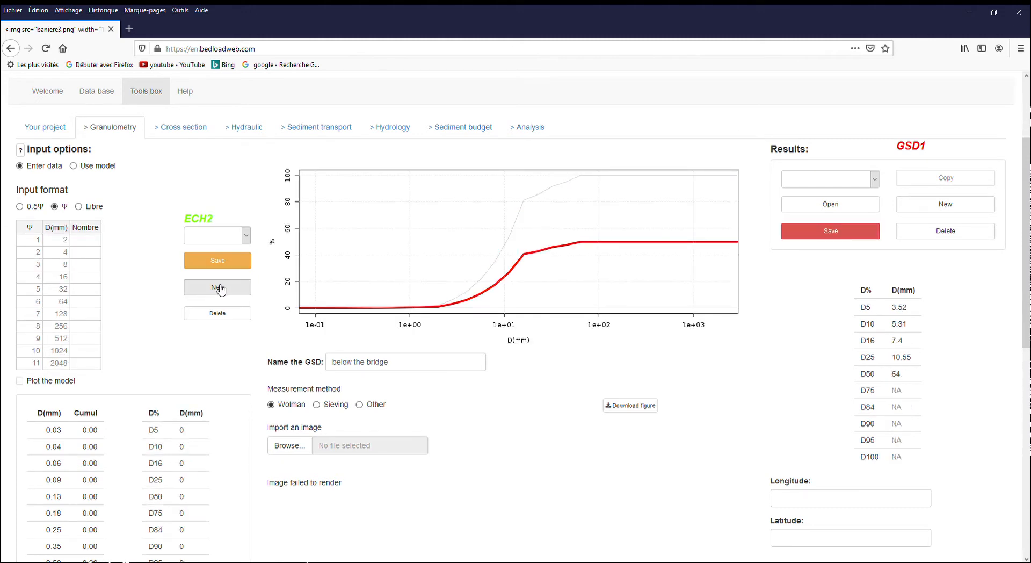
pyautogui.click(90, 166)
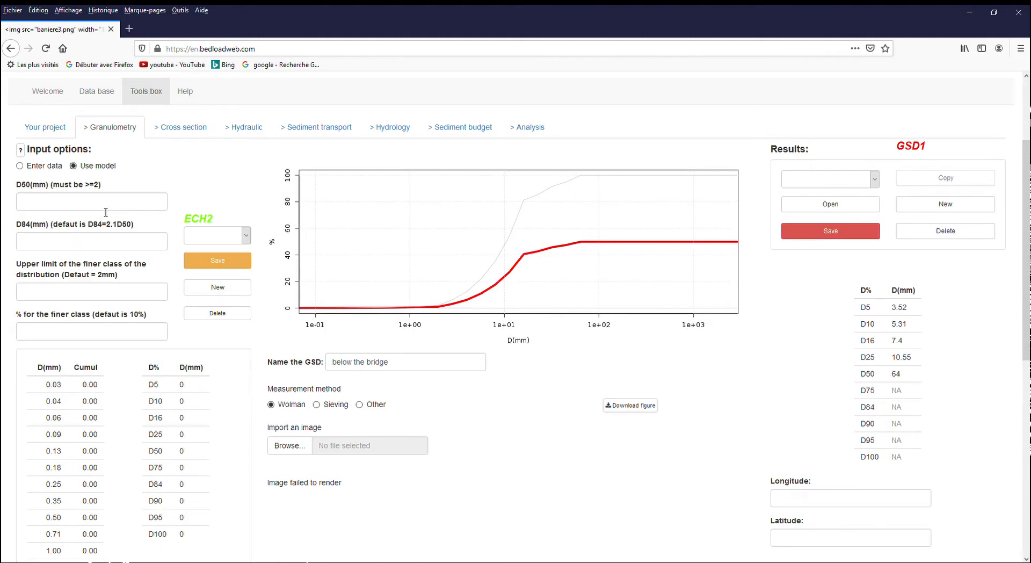
pyautogui.click(68, 209)
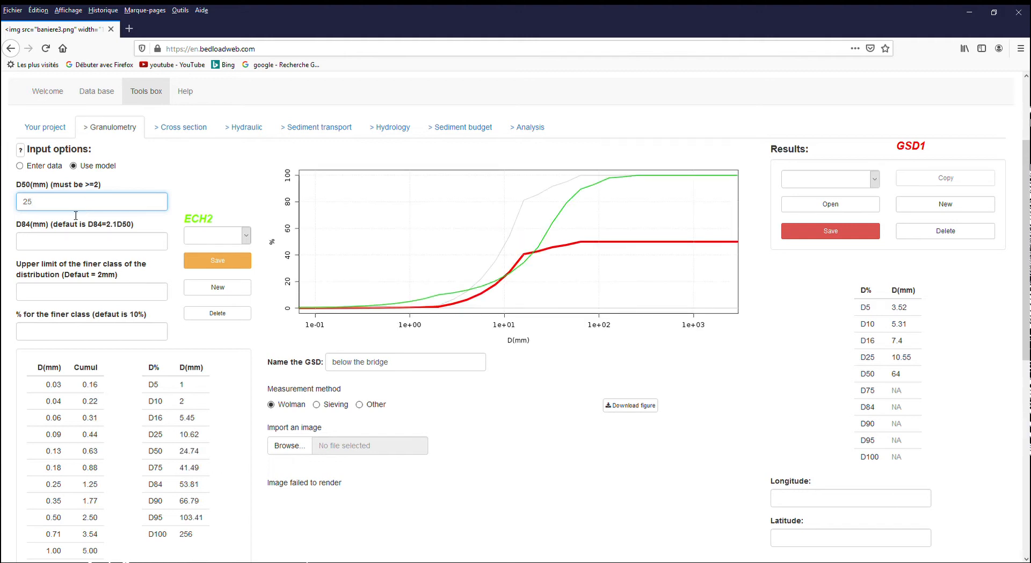
pyautogui.click(209, 262)
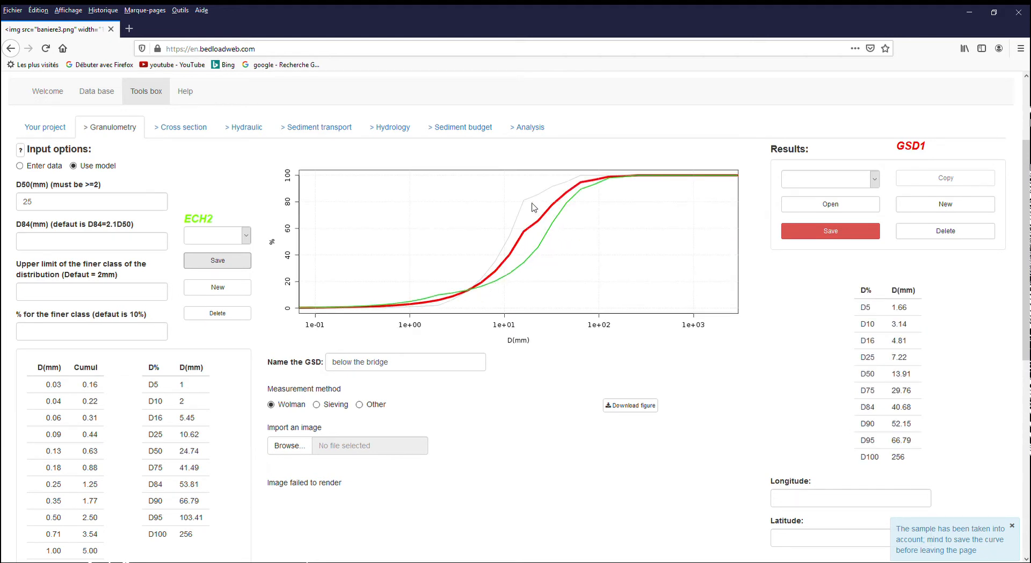
# Reopen sample ECH1 to view its data against the combined curve
pyautogui.click(246, 238)
pyautogui.click(231, 263)
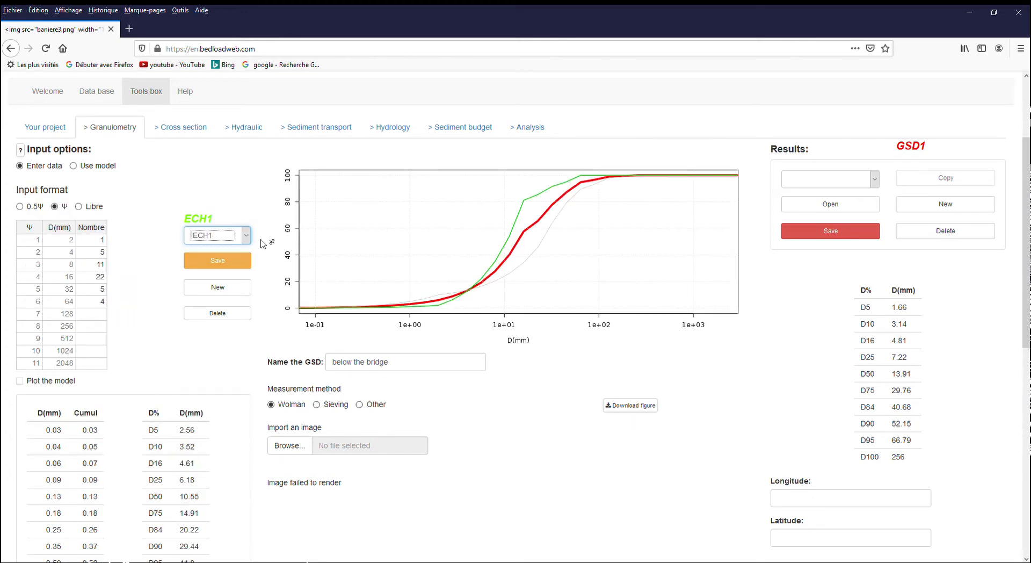
# Reopen sample ECH2 and save the combined grain size distribution GSD1
pyautogui.click(225, 283)
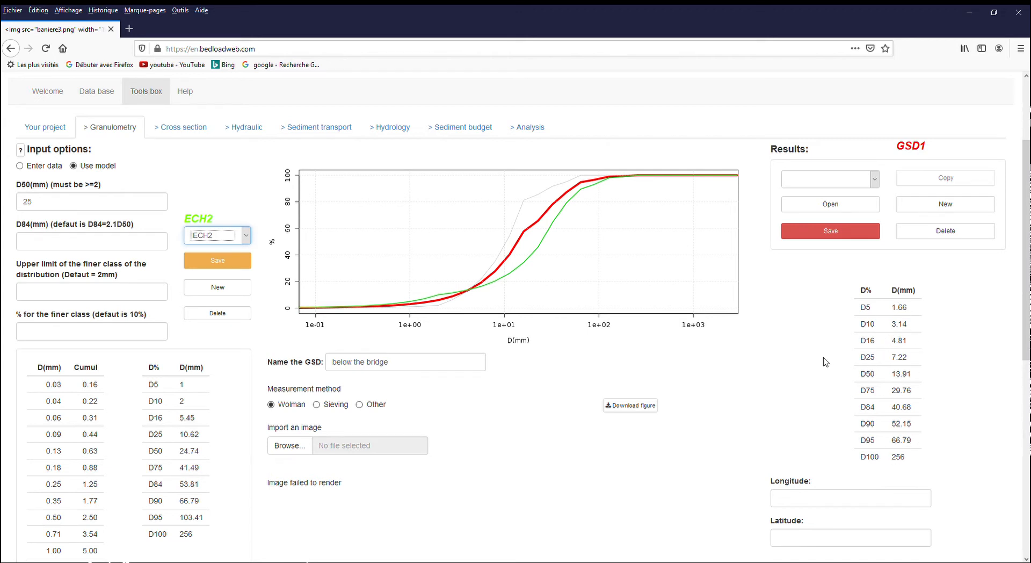
pyautogui.click(808, 234)
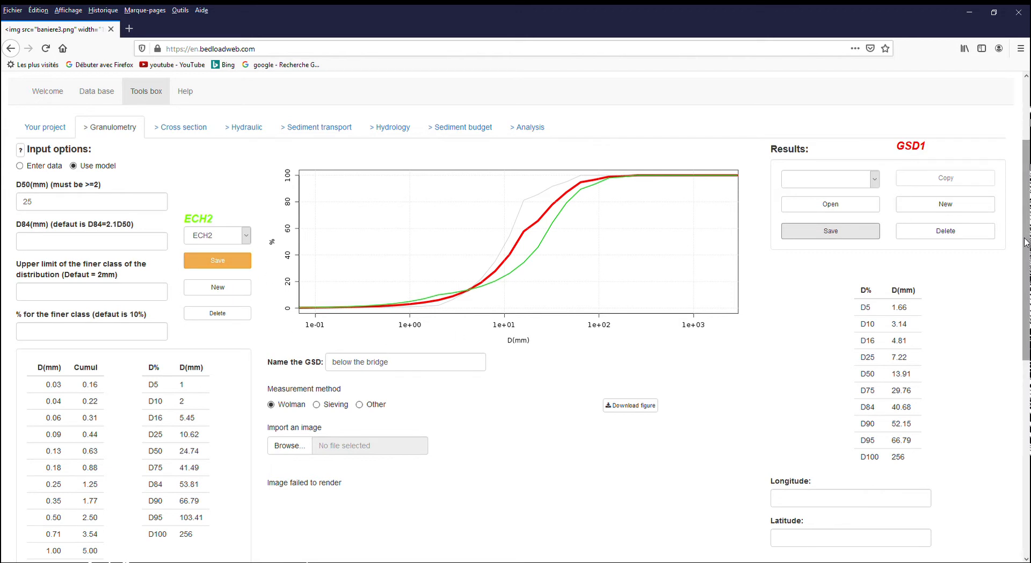
pyautogui.moveTo(1025, 247); pyautogui.dragTo(1024, 285)
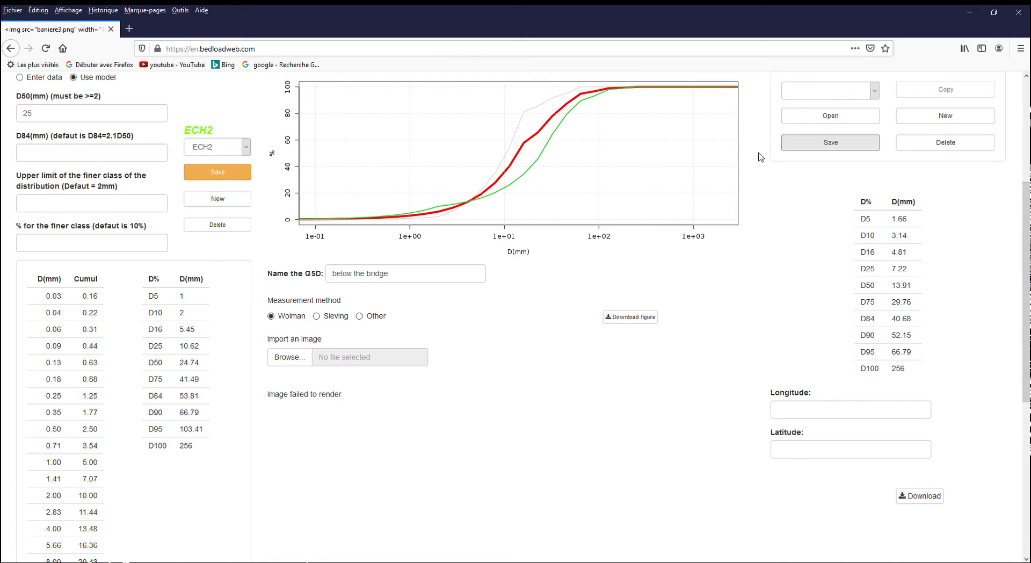
pyautogui.click(809, 145)
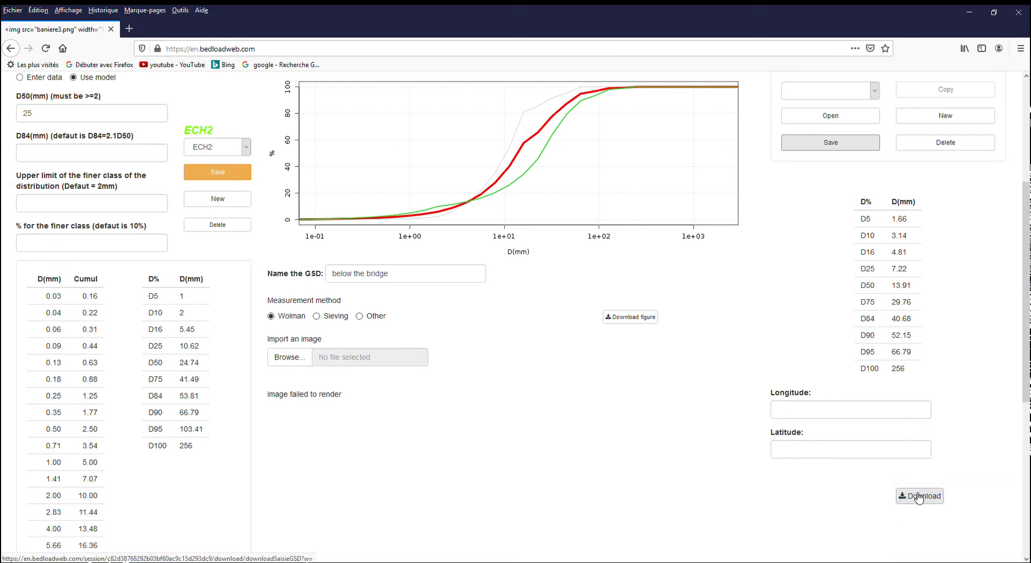
pyautogui.click(857, 143)
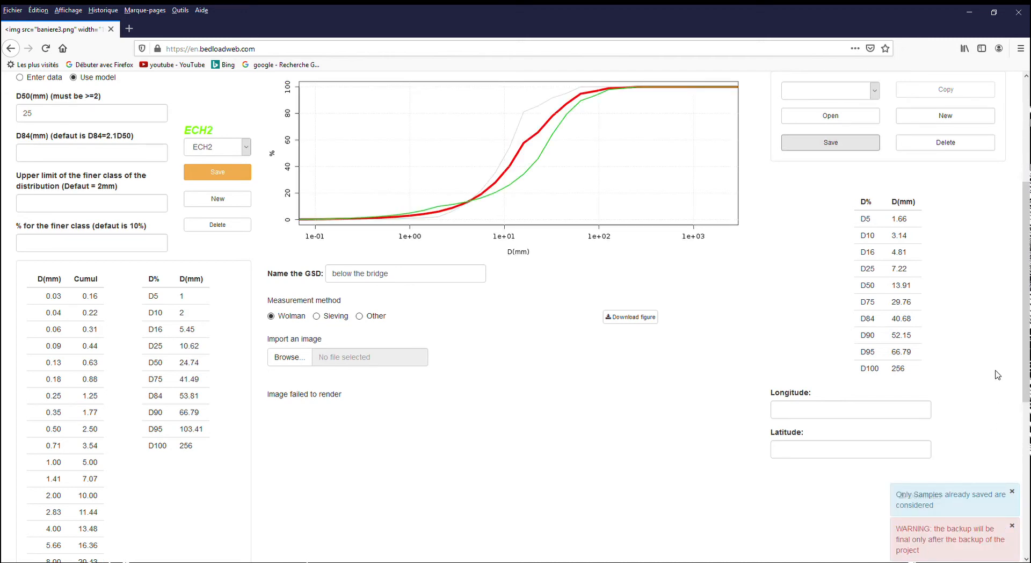
# Return to the project overview and save project DemoBDW
pyautogui.scroll(3, 880, 188)
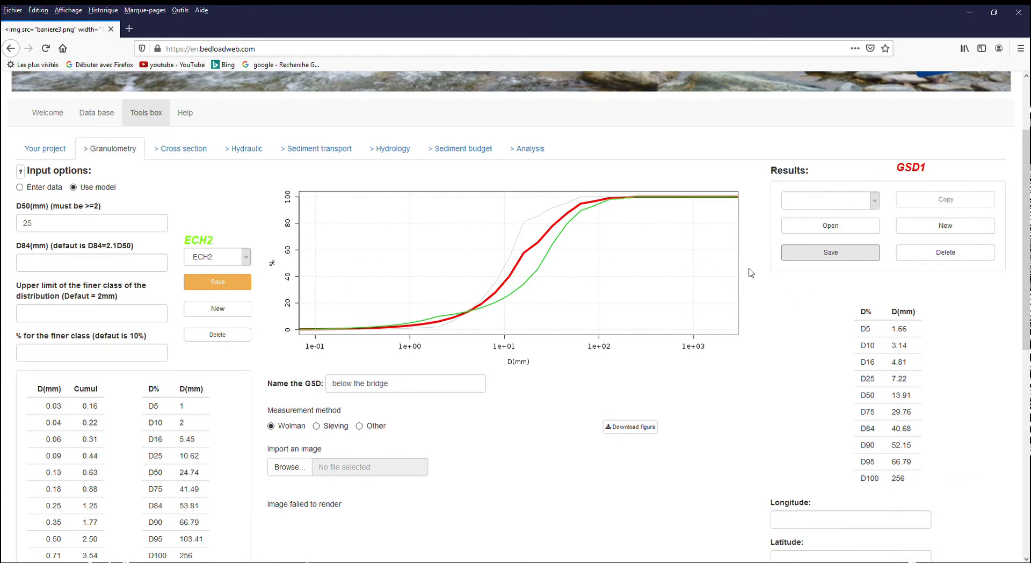
pyautogui.click(68, 153)
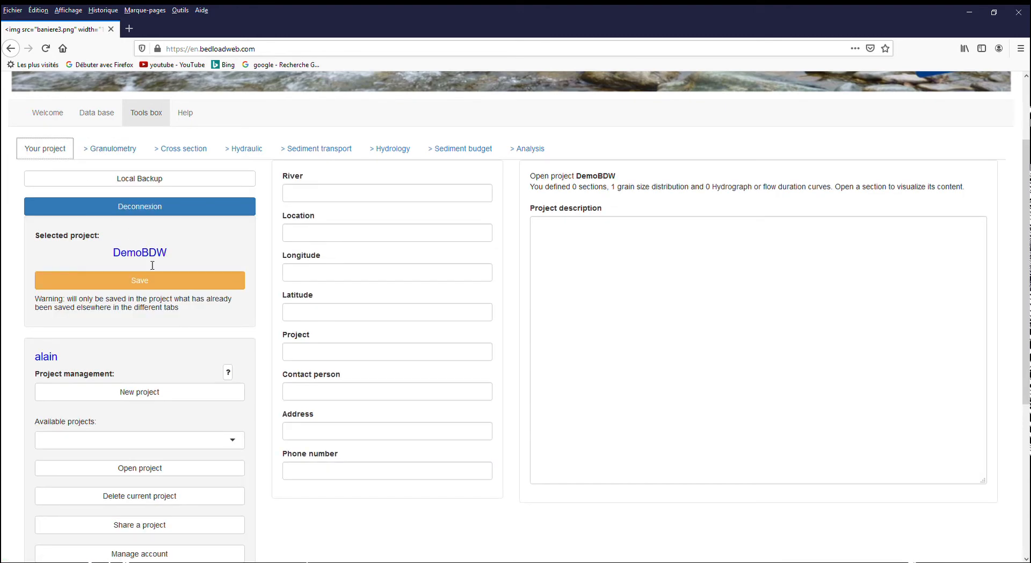
pyautogui.click(138, 281)
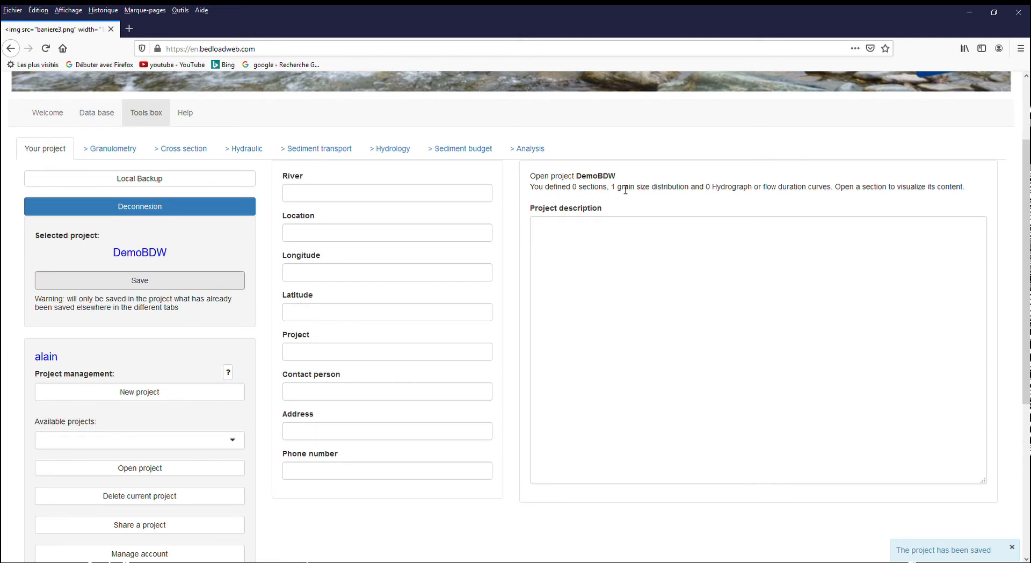
# Import the image IMG_0107.JPG into grain size distribution GSD1 and save the distribution
pyautogui.click(137, 156)
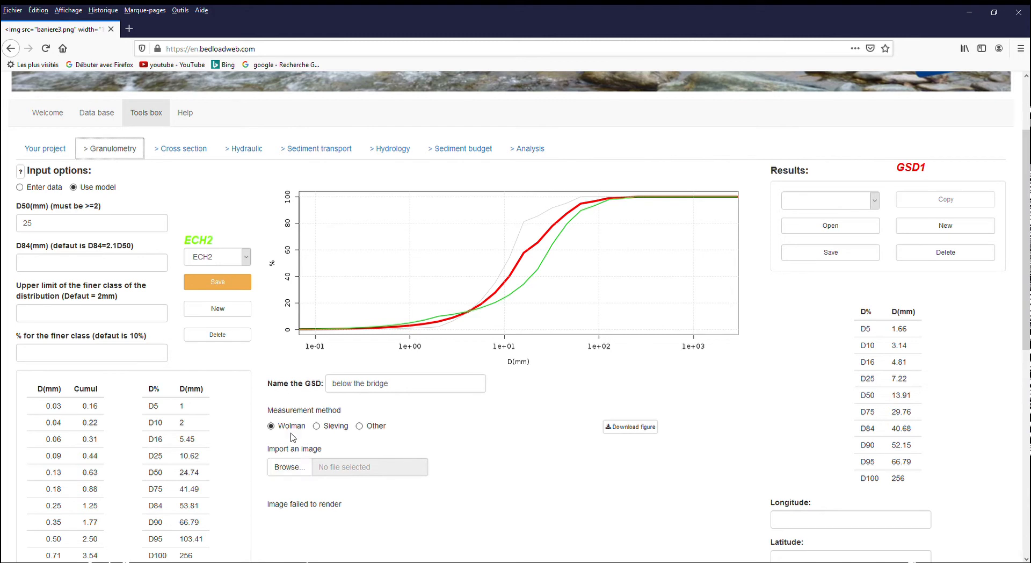
pyautogui.click(293, 467)
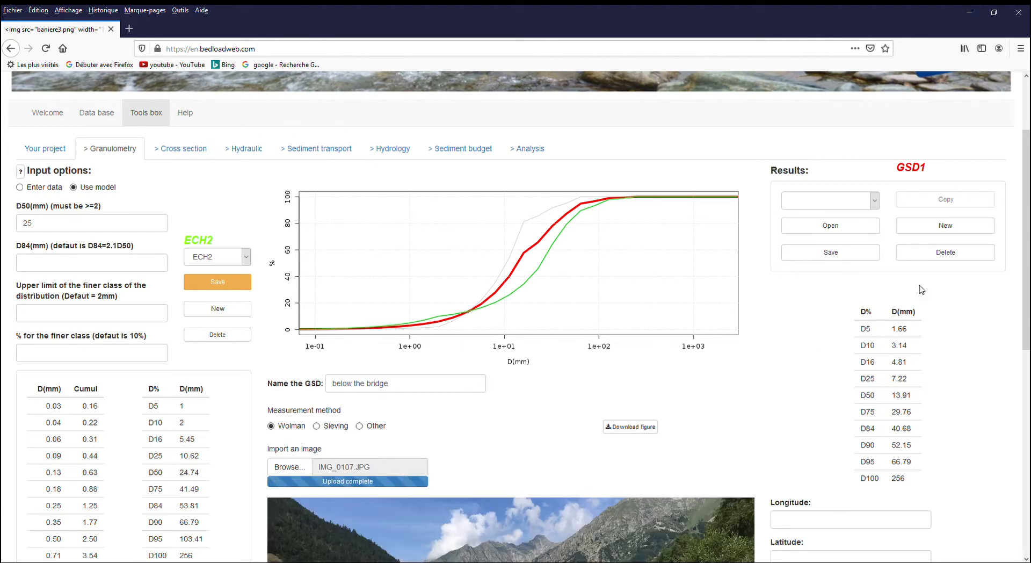
pyautogui.scroll(-5, 1028, 251)
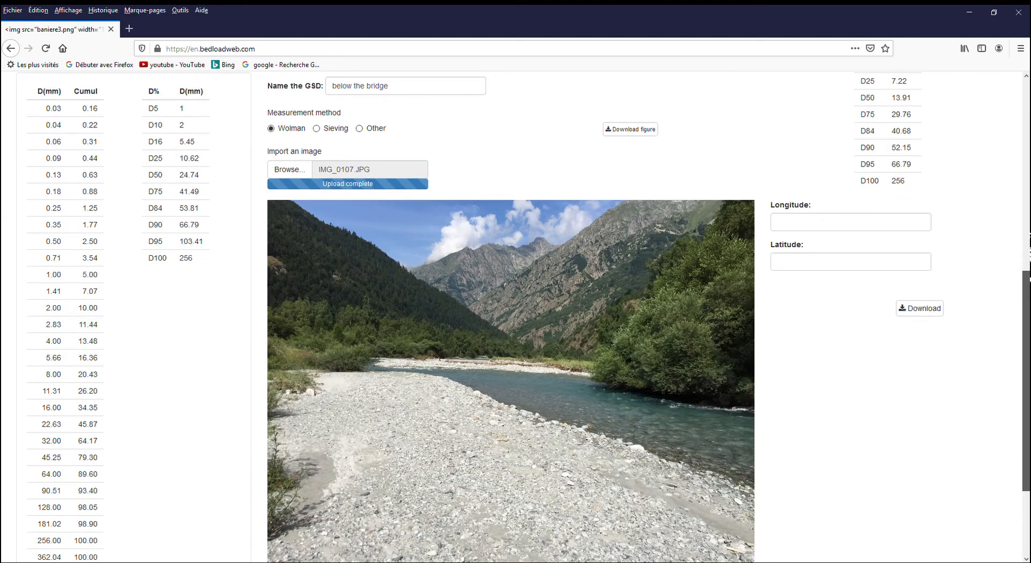
pyautogui.scroll(5, 1028, 251)
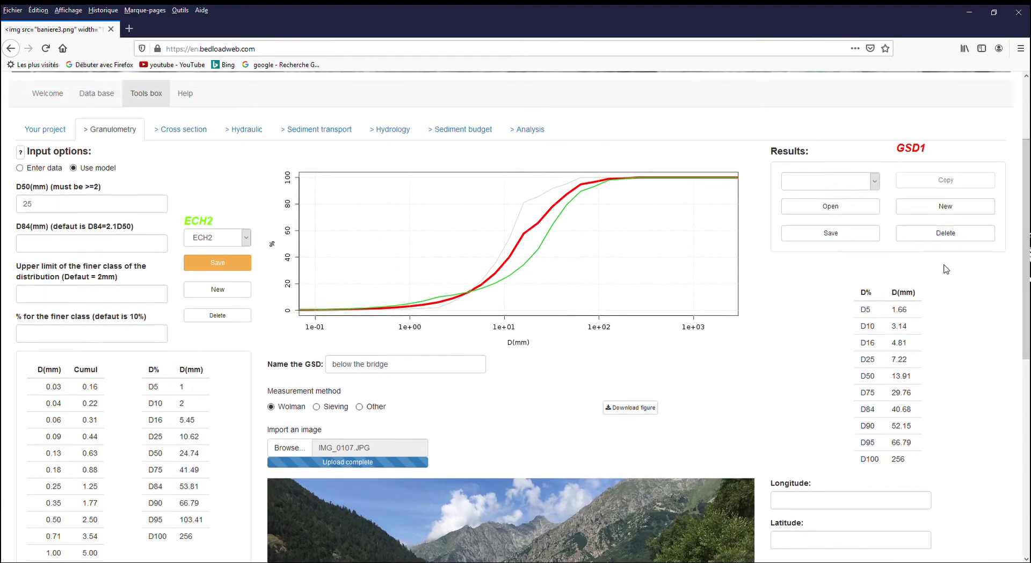
pyautogui.click(850, 244)
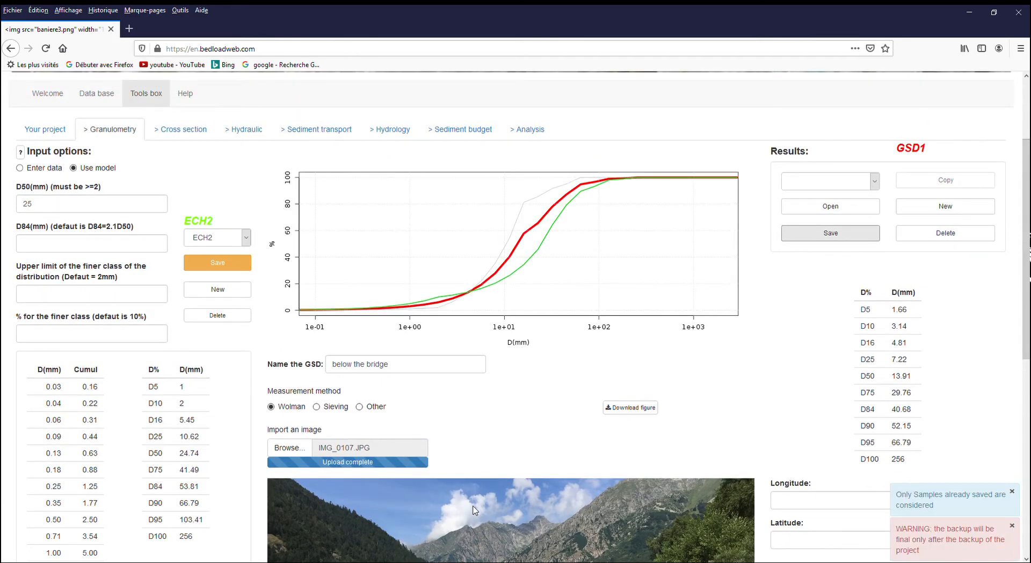
# Create a new grain size distribution with counts 8, 44, 55, 22, 8 and 1 for the 2 to 64 mm classes, and save the sample
pyautogui.click(923, 206)
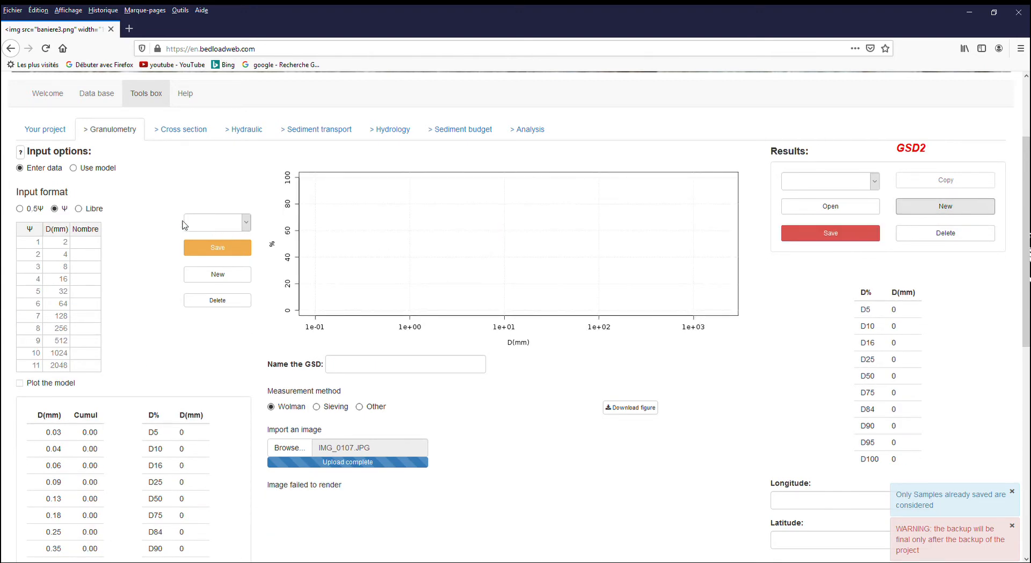
pyautogui.click(79, 244)
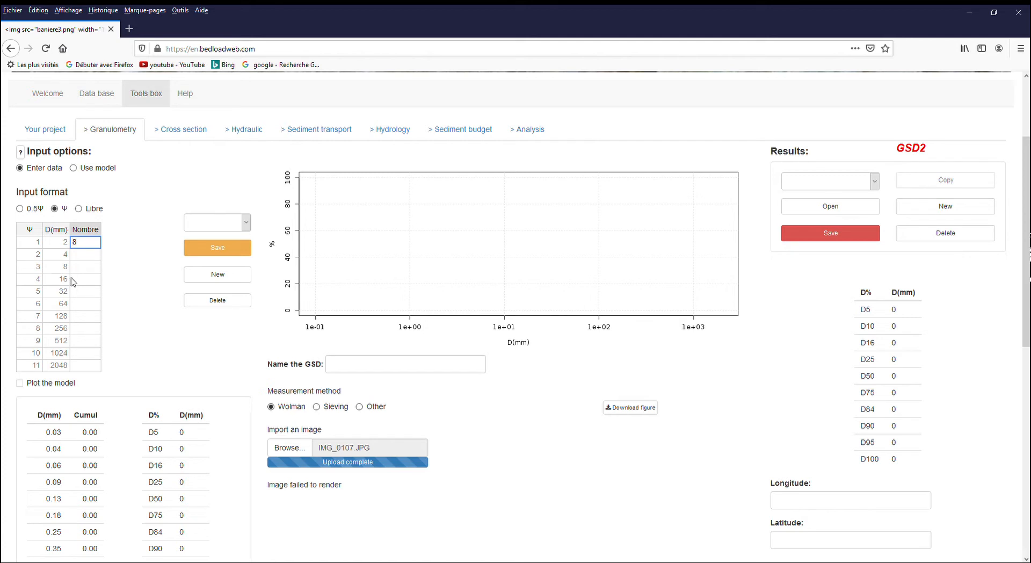
pyautogui.write('8')
pyautogui.press('Return')
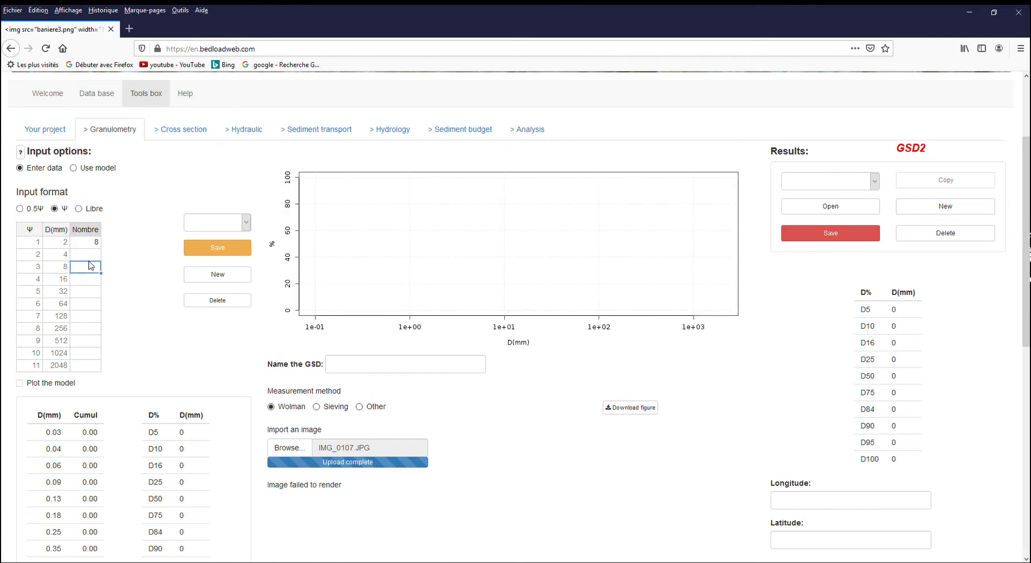
pyautogui.write('44')
pyautogui.press('Return')
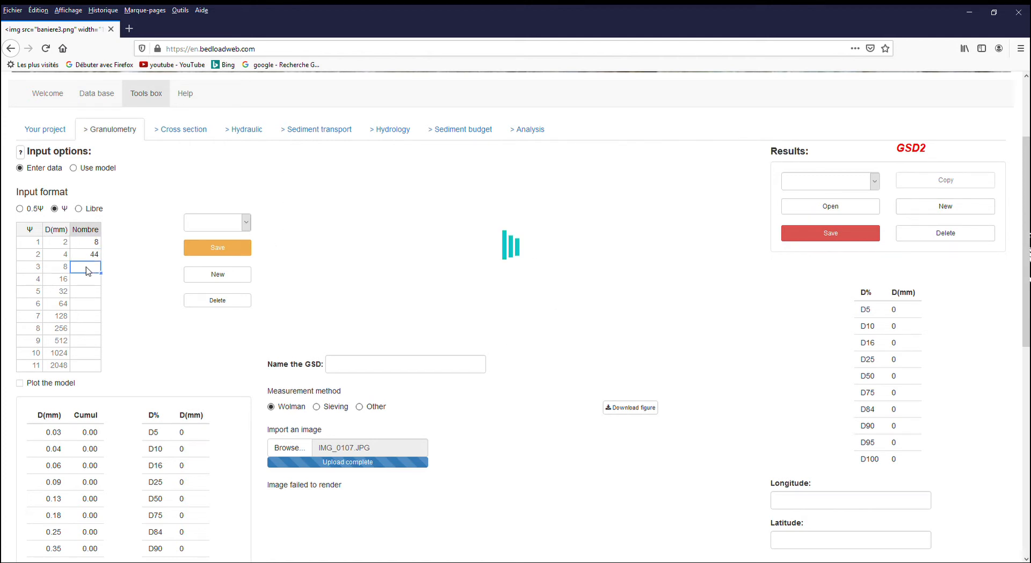
pyautogui.write('55')
pyautogui.press('Return')
pyautogui.write('22')
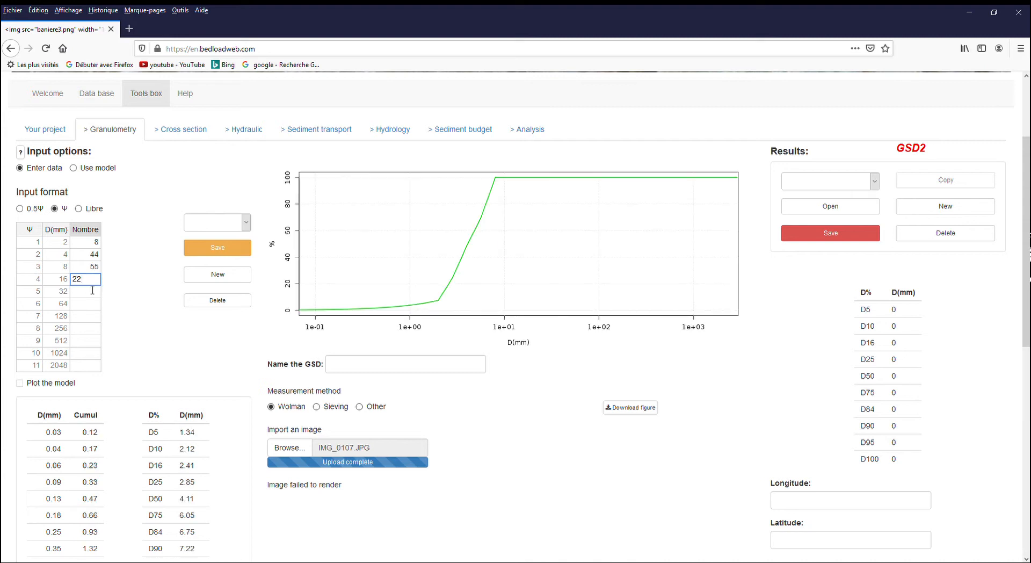
pyautogui.press('Return')
pyautogui.write('8')
pyautogui.press('Return')
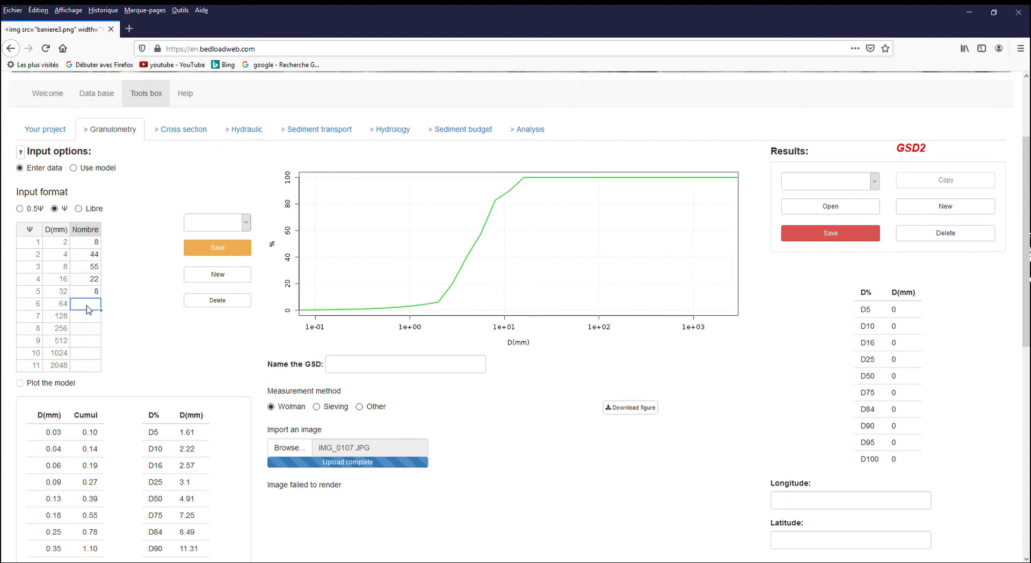
pyautogui.write('1')
pyautogui.press('Return')
pyautogui.click(210, 252)
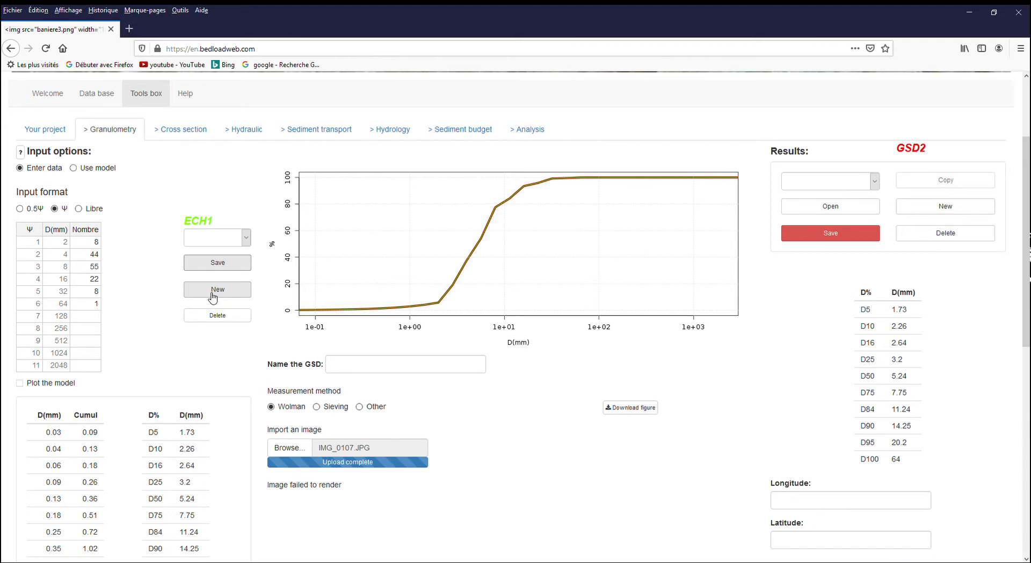
# Add a second sample using the model with a D50 of 33 mm, and save both the sample and the distribution GSD2
pyautogui.click(213, 294)
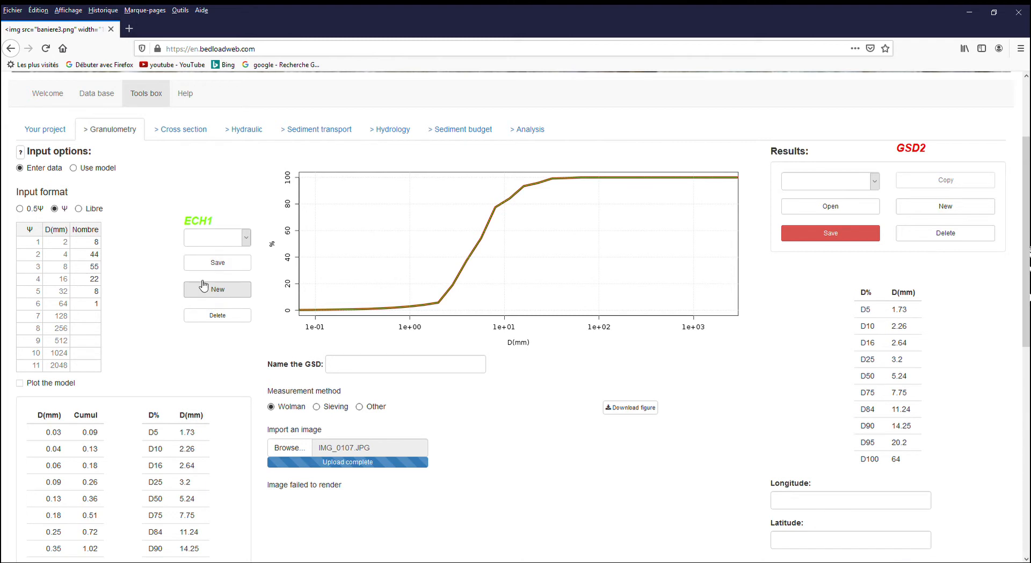
pyautogui.click(106, 170)
pyautogui.click(90, 211)
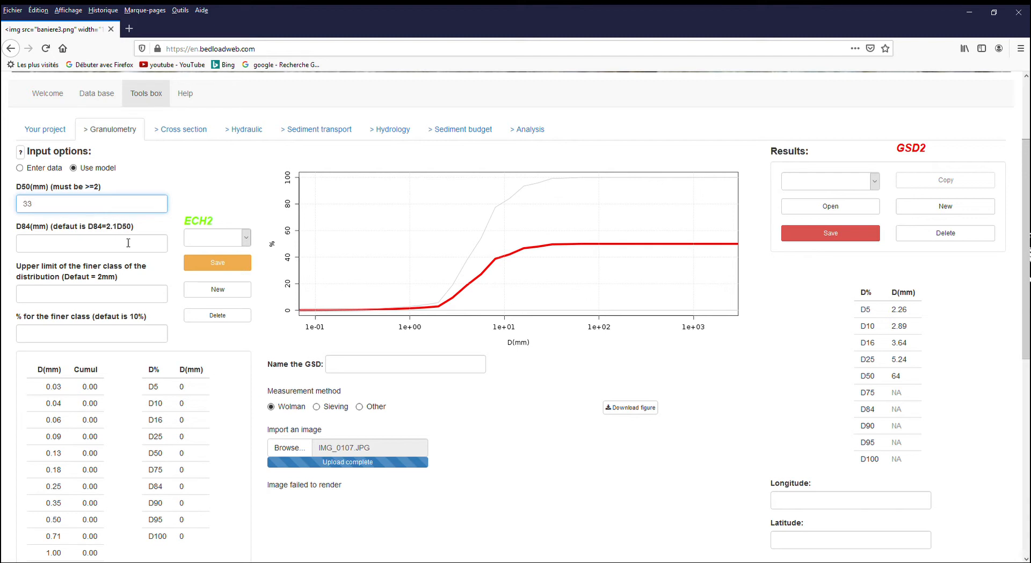
pyautogui.click(217, 262)
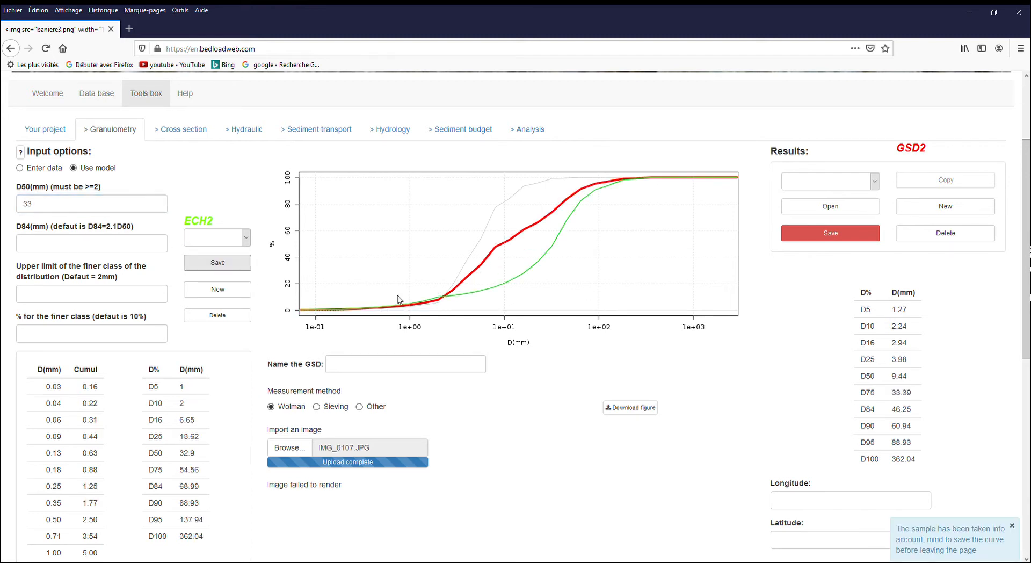
pyautogui.click(834, 231)
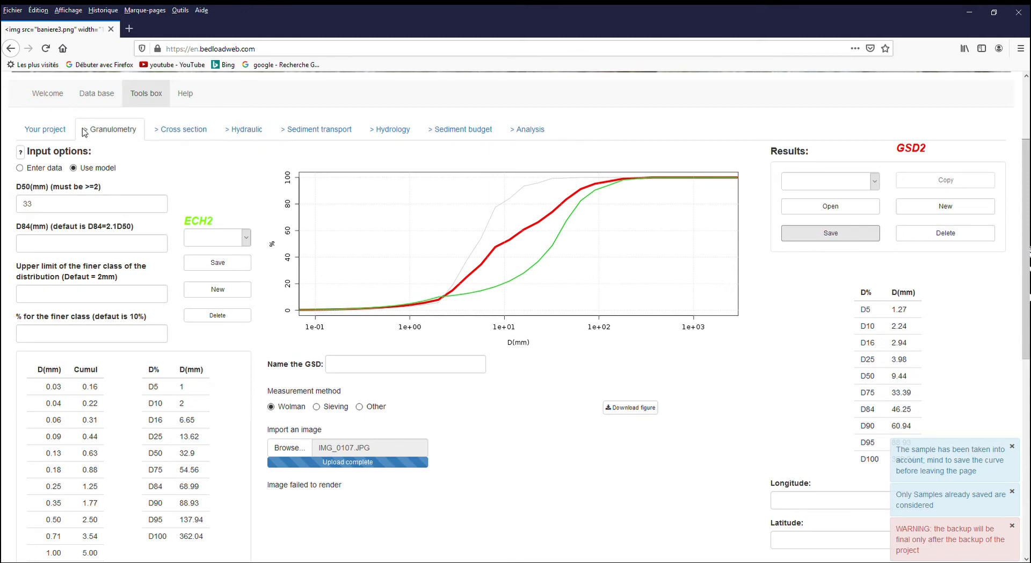
# Check the project's summary of defined items and reopen grain size distribution GSD1 in Granulometry
pyautogui.click(60, 132)
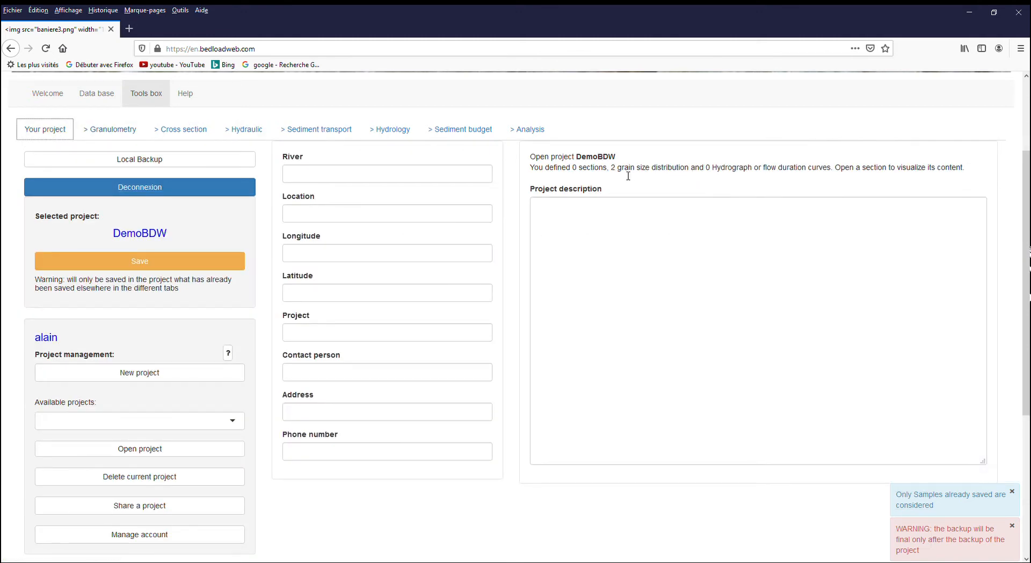
pyautogui.click(110, 129)
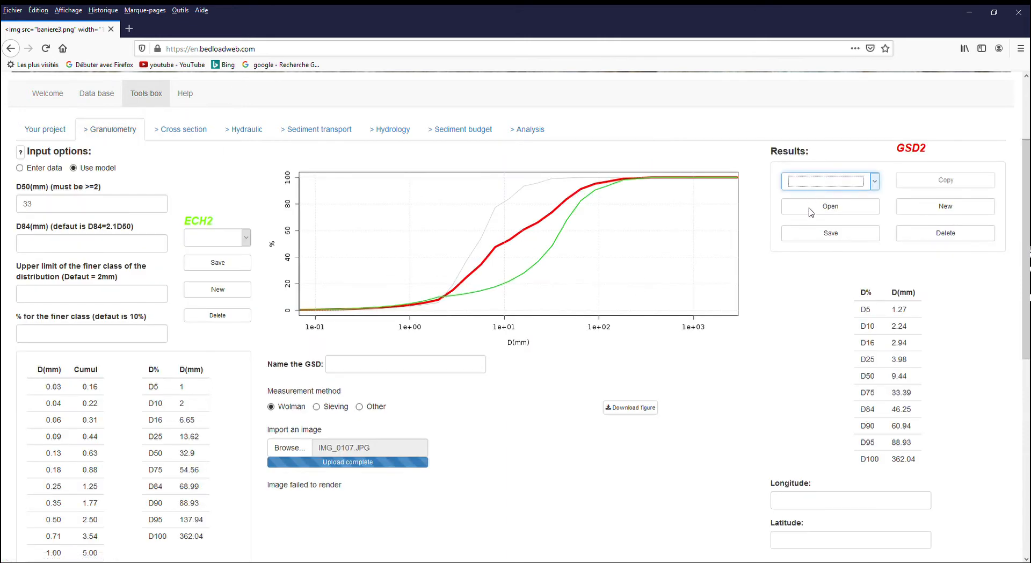
pyautogui.click(830, 212)
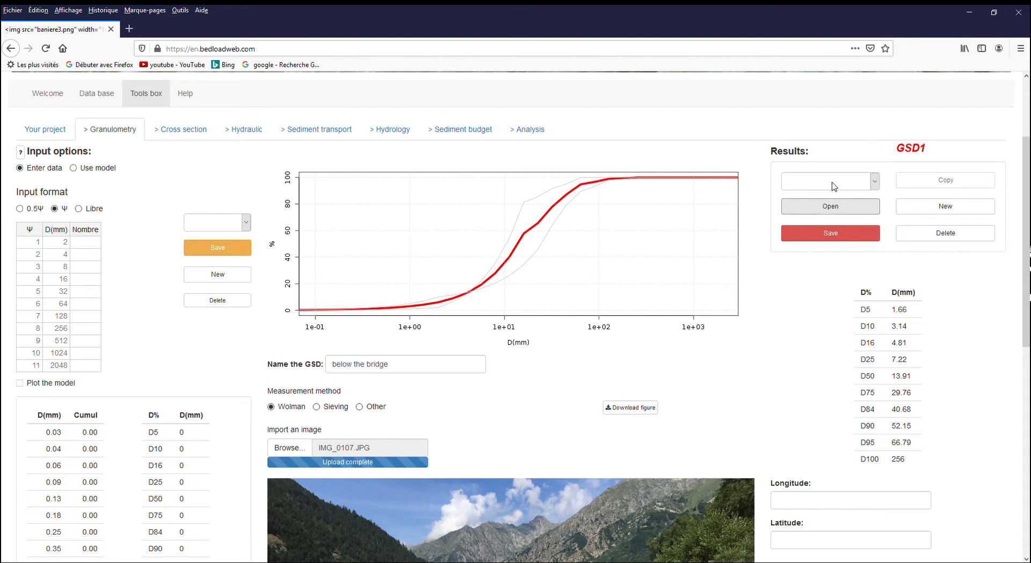
pyautogui.click(835, 192)
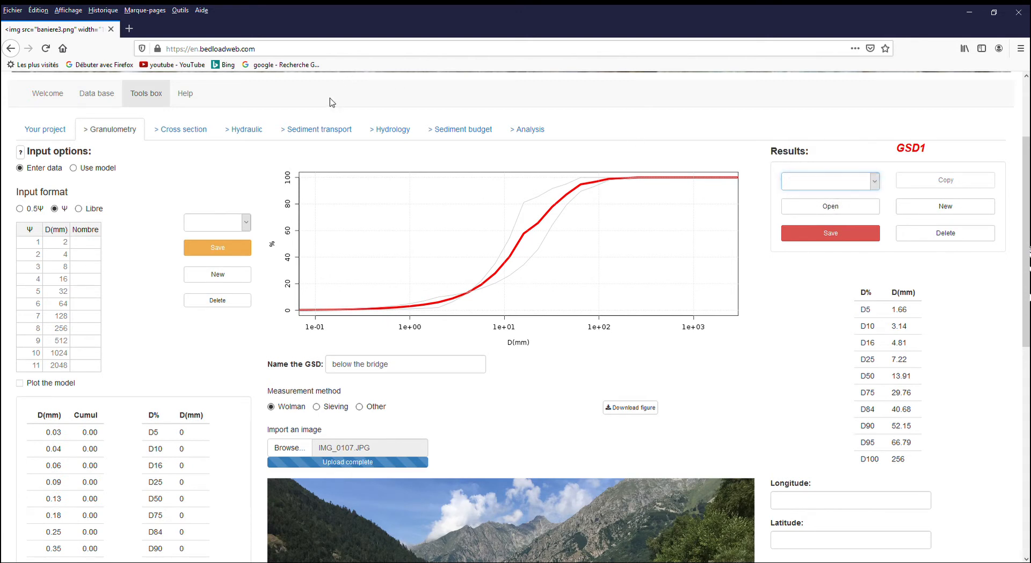
# Start a cross section with trapeze modelling and give the first trapeze a 2 m bottom, 3 m top and 1 m height
pyautogui.click(184, 134)
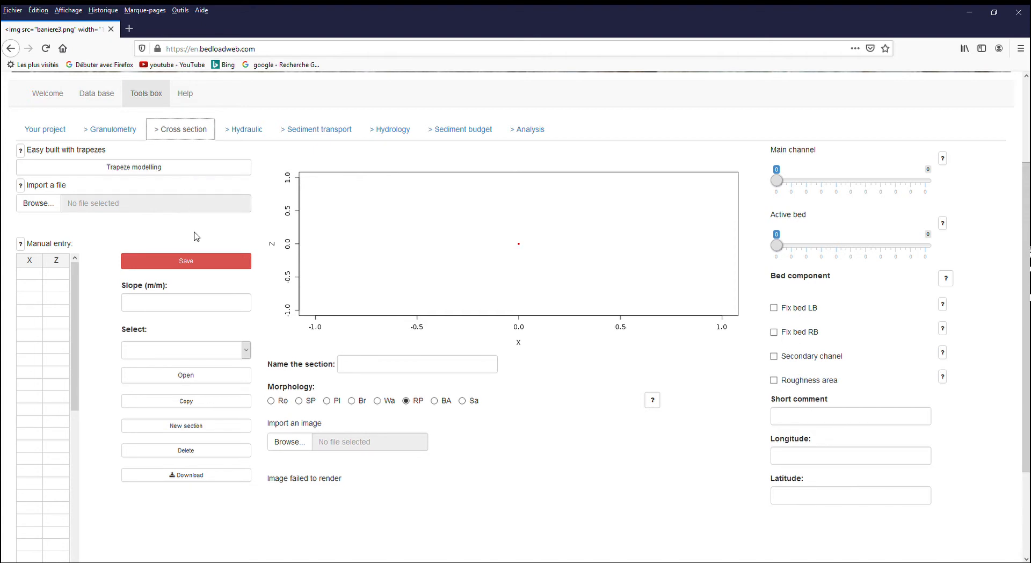
pyautogui.click(112, 172)
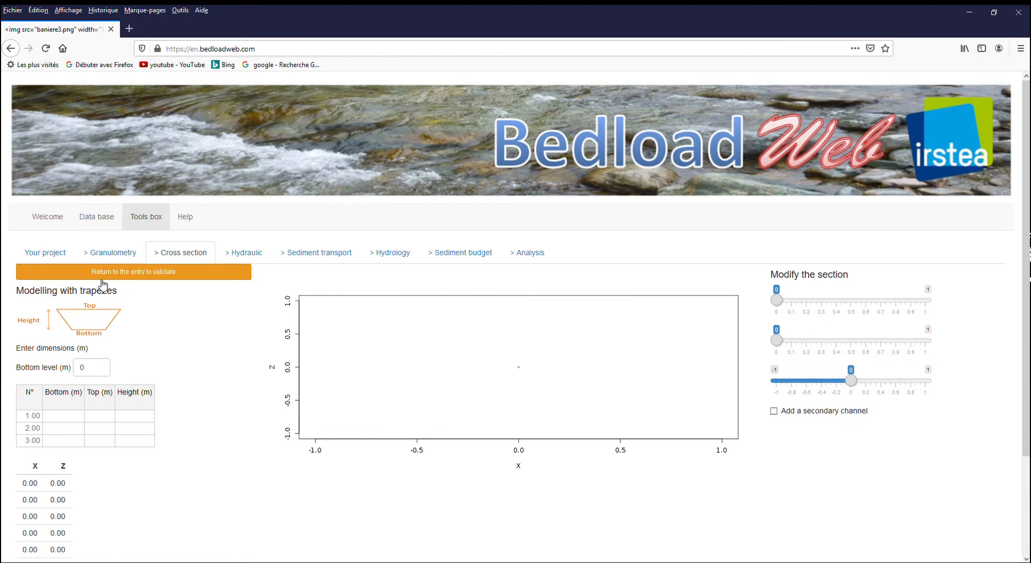
pyautogui.click(58, 417)
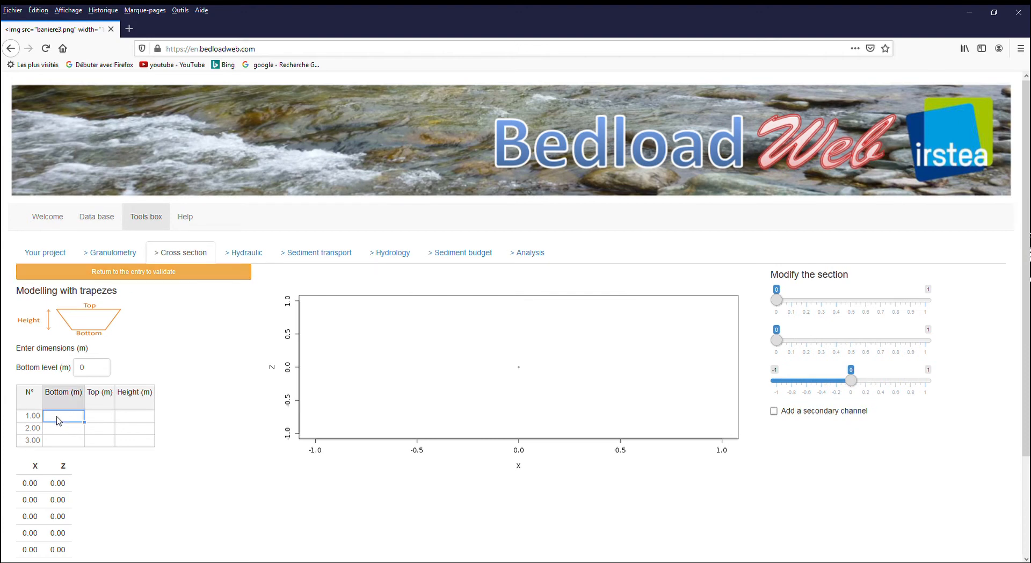
pyautogui.write('2')
pyautogui.click(105, 418)
pyautogui.write('3')
pyautogui.click(133, 420)
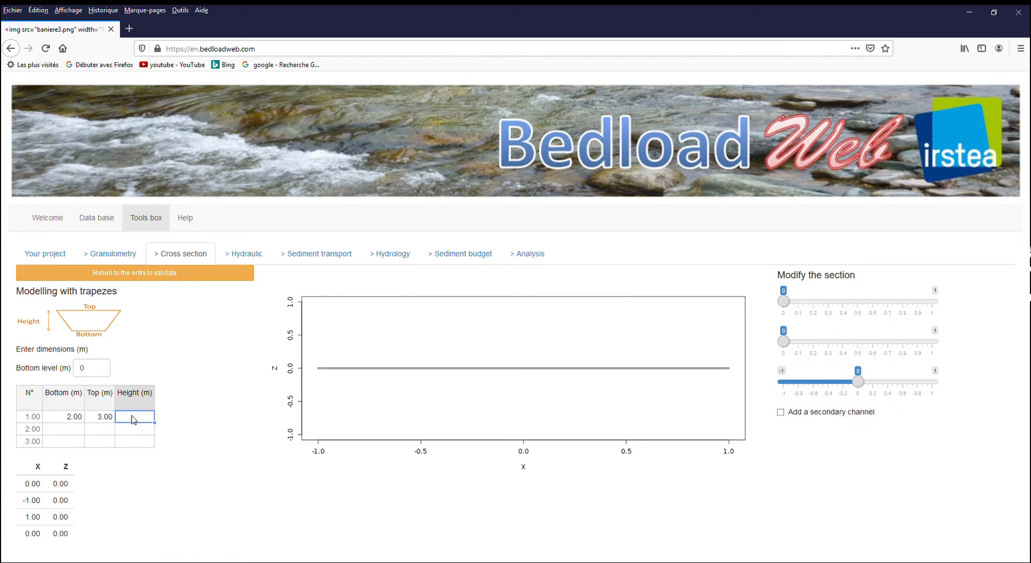
pyautogui.write('1')
# Give the second trapeze an 11 m bottom, 12 m top and 1 m height
pyautogui.click(68, 431)
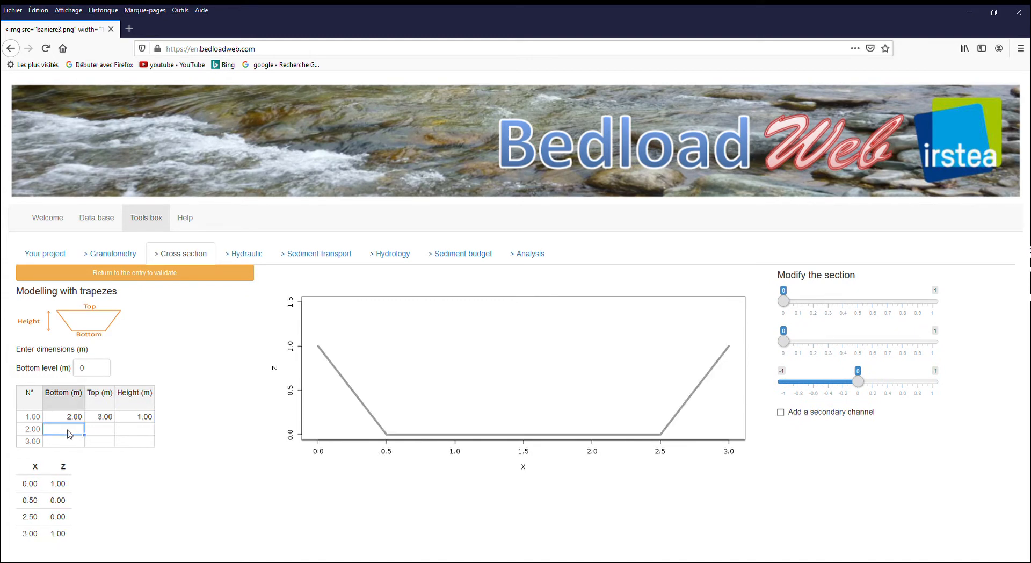
pyautogui.write('11')
pyautogui.click(101, 429)
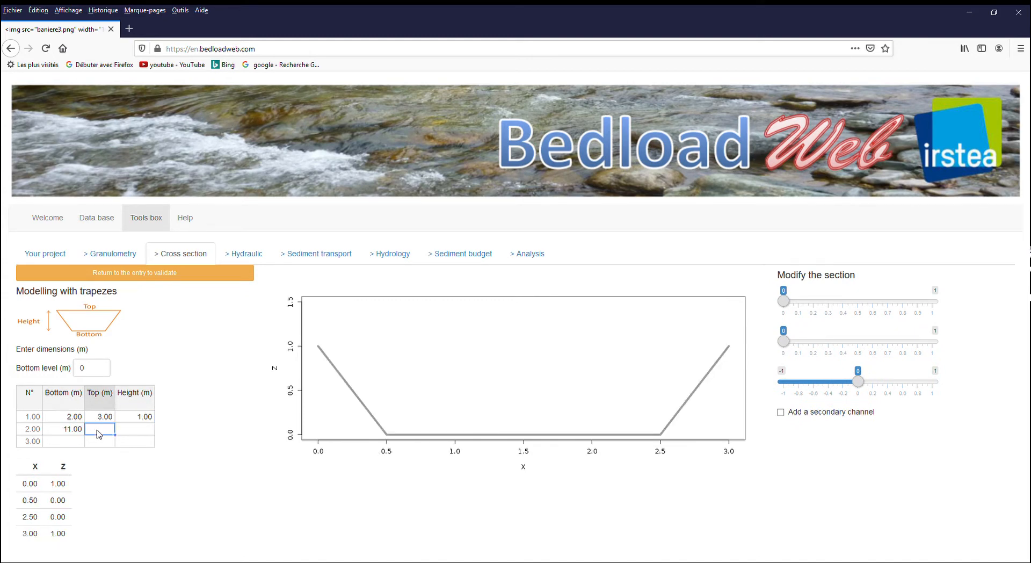
pyautogui.write('12')
pyautogui.click(134, 431)
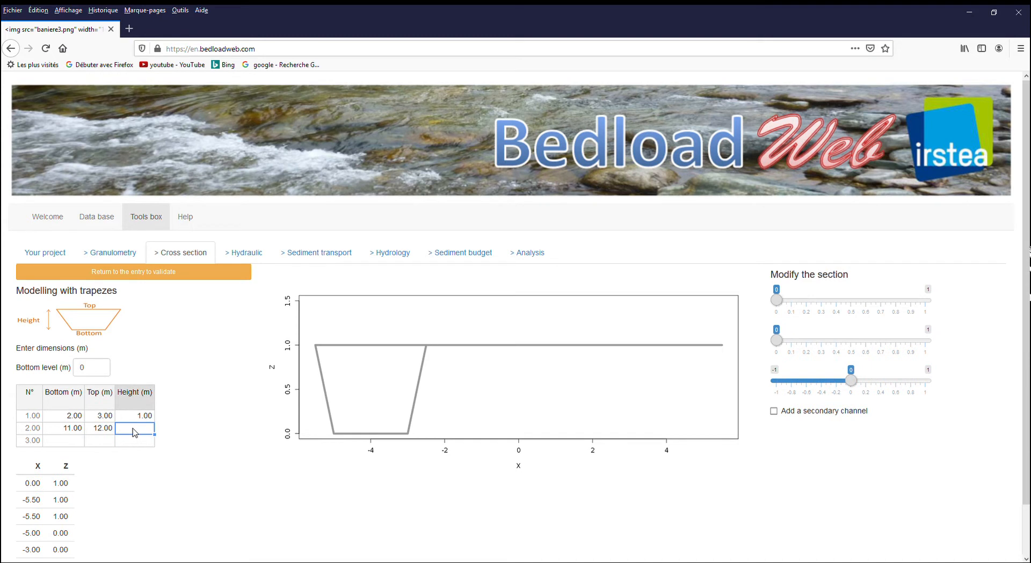
pyautogui.write('1')
# Define the third trapeze with a 22 m bottom, 23 m top and 1 m height
pyautogui.click(79, 440)
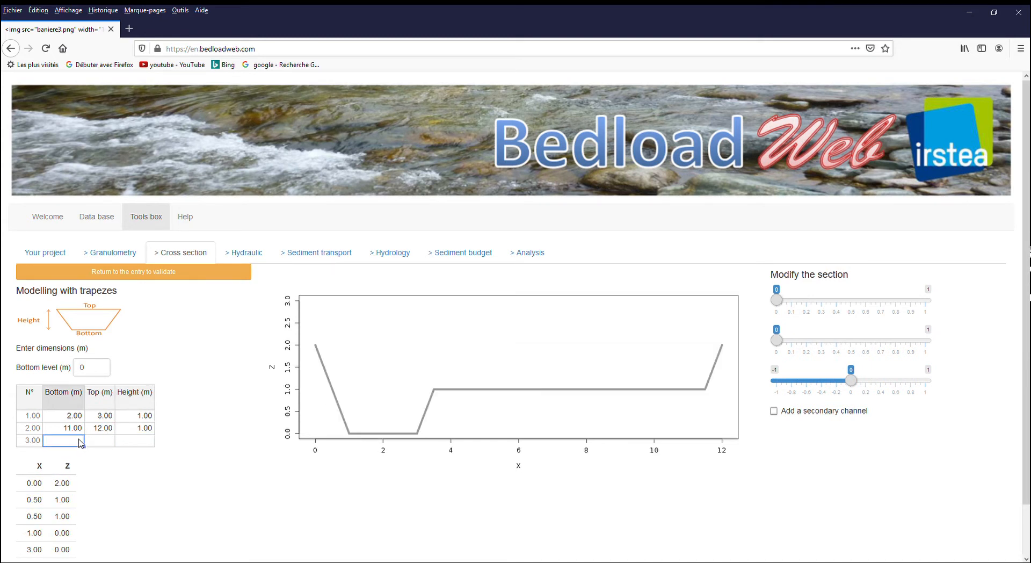
pyautogui.write('22')
pyautogui.click(100, 441)
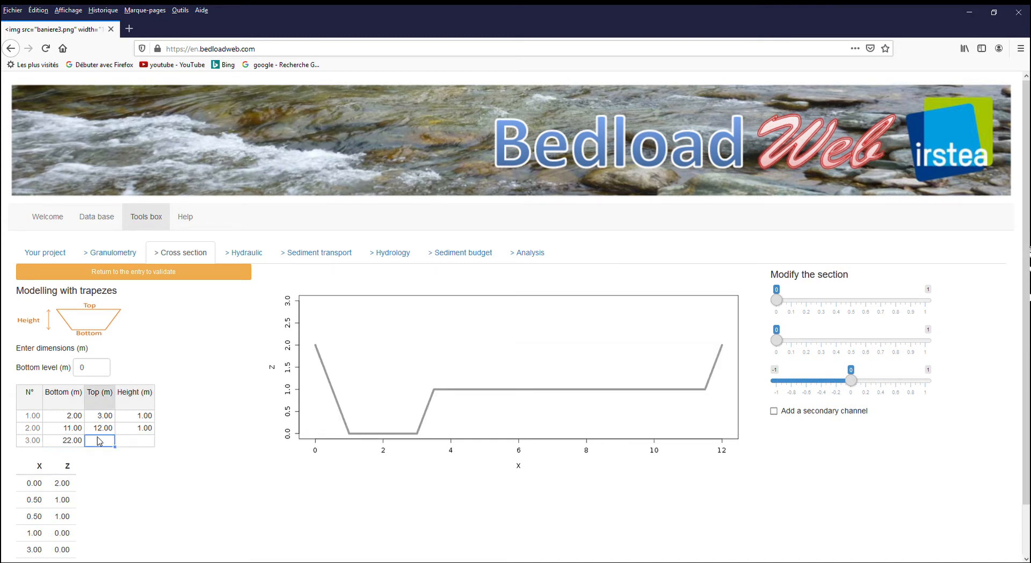
pyautogui.write('23')
pyautogui.click(119, 444)
pyautogui.write('1')
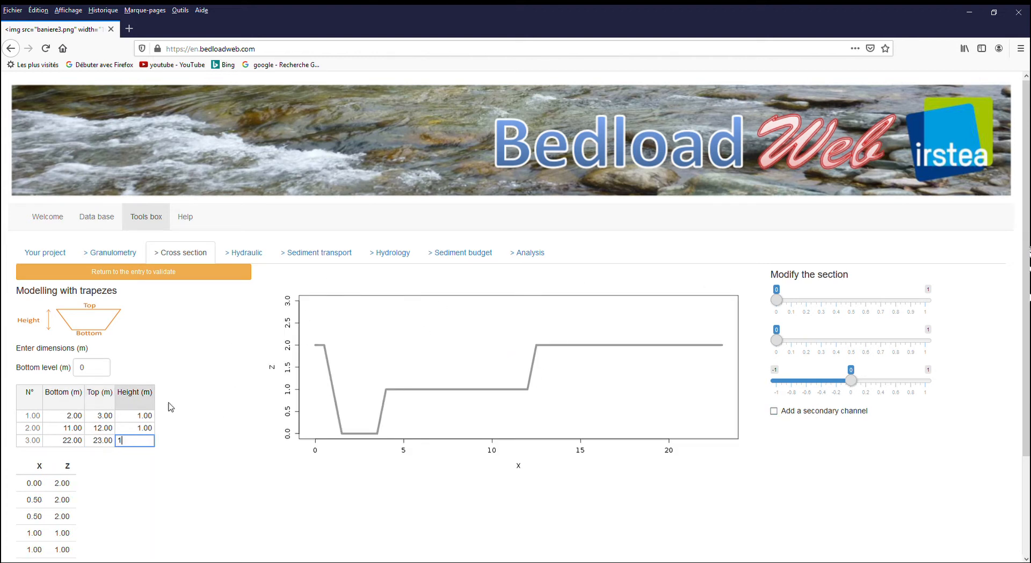
pyautogui.press('Return')
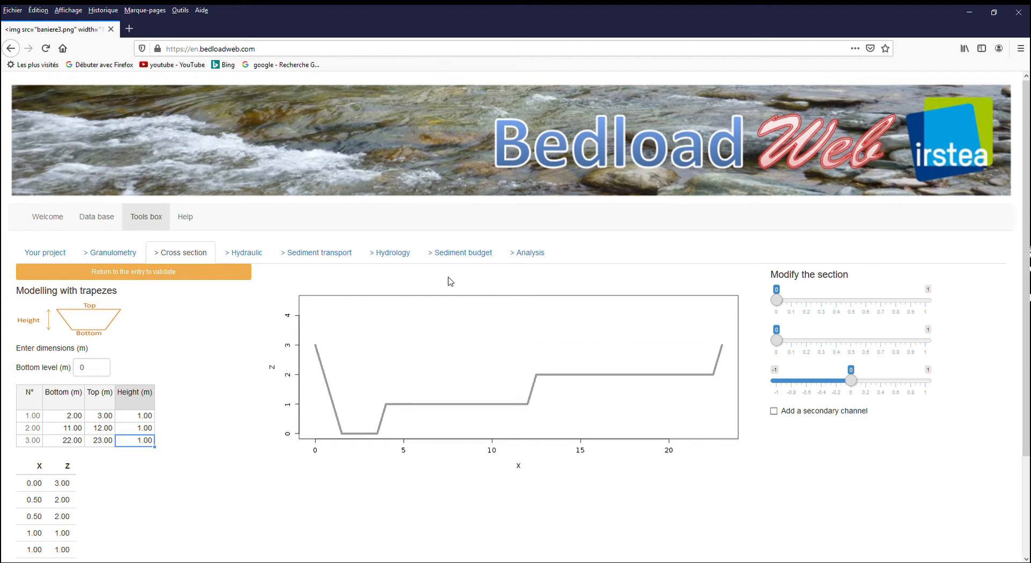
# Add a secondary channel, set the three section modifiers to 0.68, 0.31 and 0.2, and return to the entry to validate the model
pyautogui.click(774, 412)
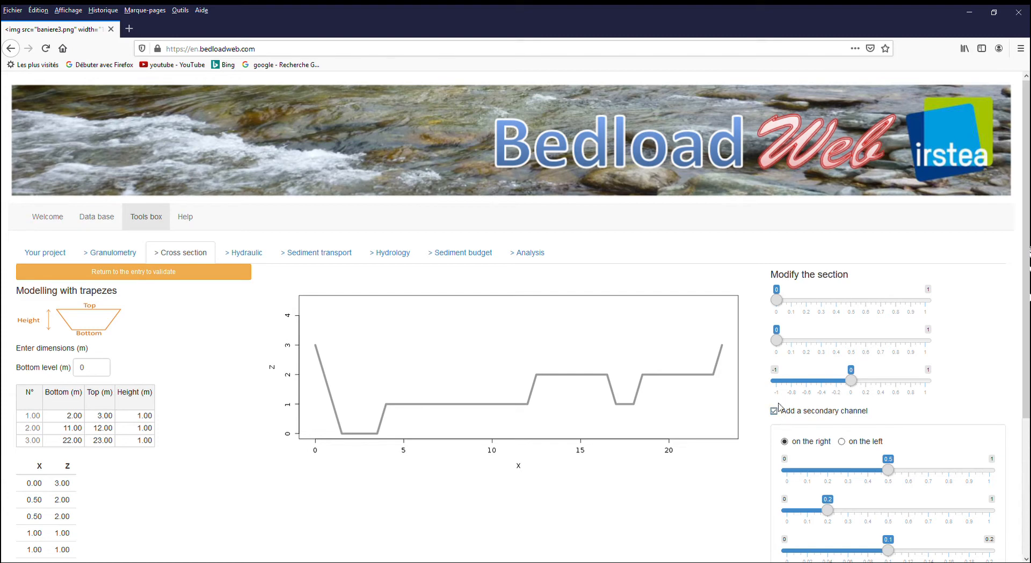
pyautogui.moveTo(781, 306); pyautogui.dragTo(878, 304)
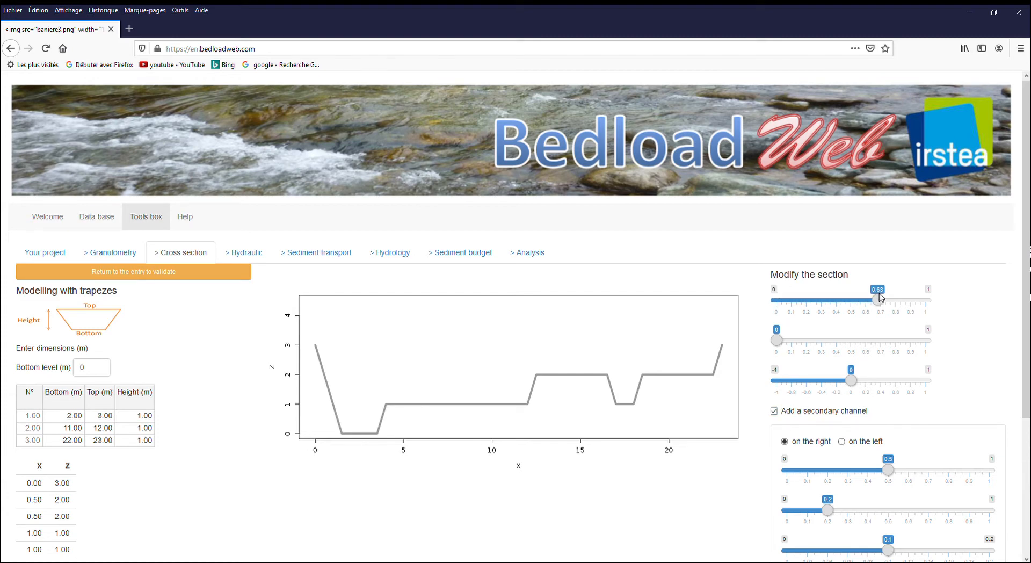
pyautogui.moveTo(783, 340); pyautogui.dragTo(826, 346)
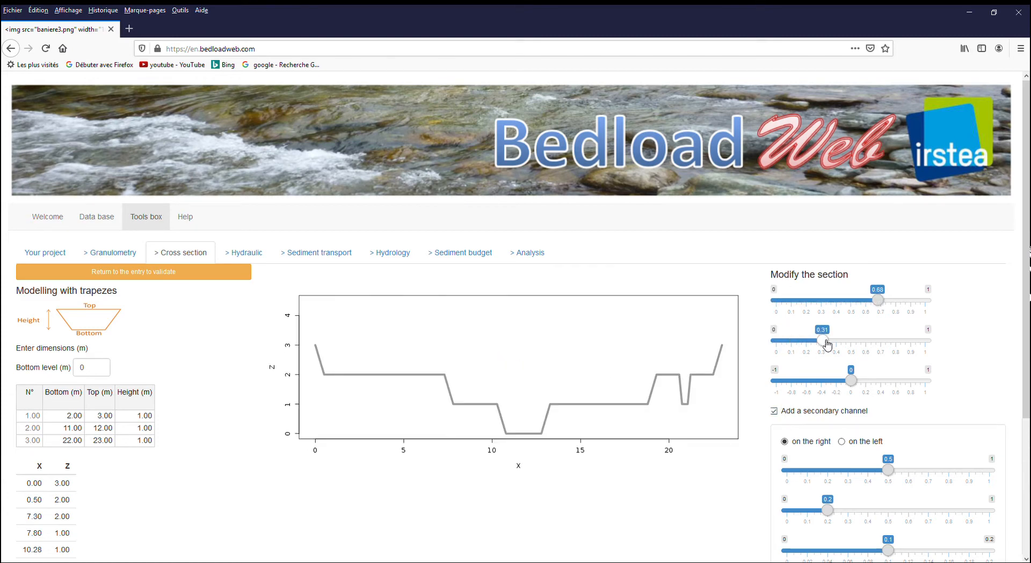
pyautogui.moveTo(850, 381); pyautogui.dragTo(865, 381)
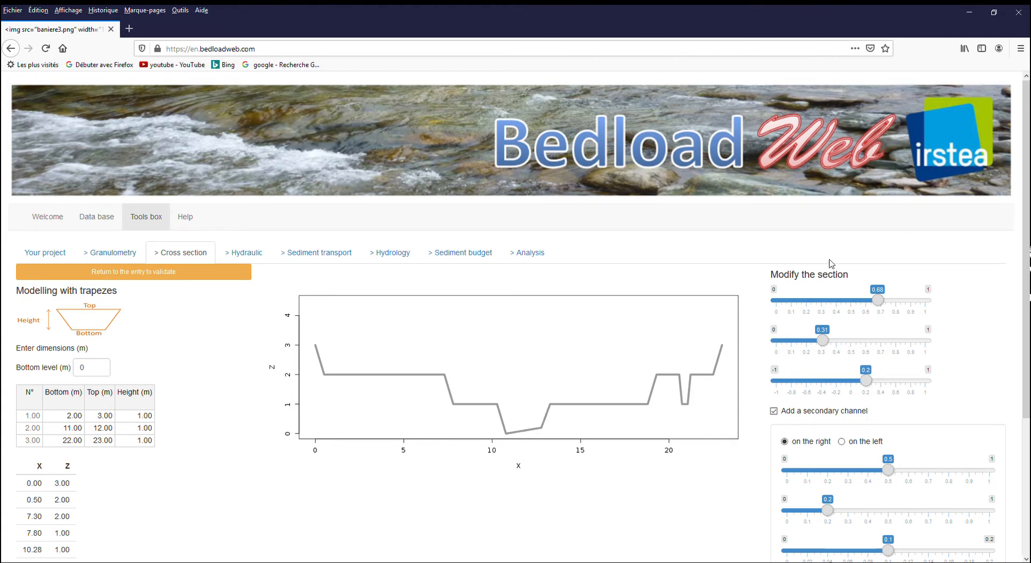
pyautogui.click(121, 275)
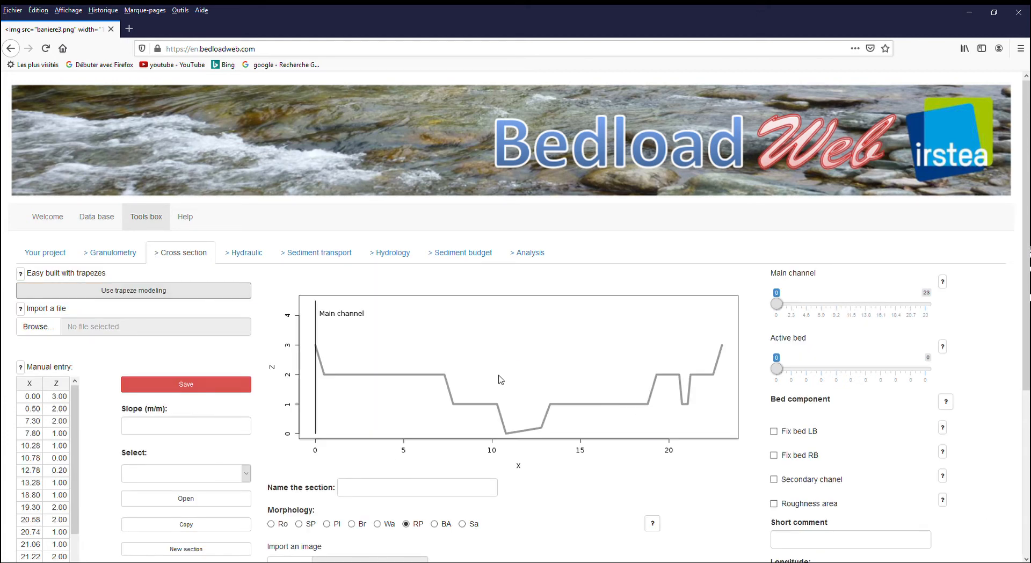
# Change the Z value of the section point at X 13.28 to 0.7
pyautogui.click(58, 500)
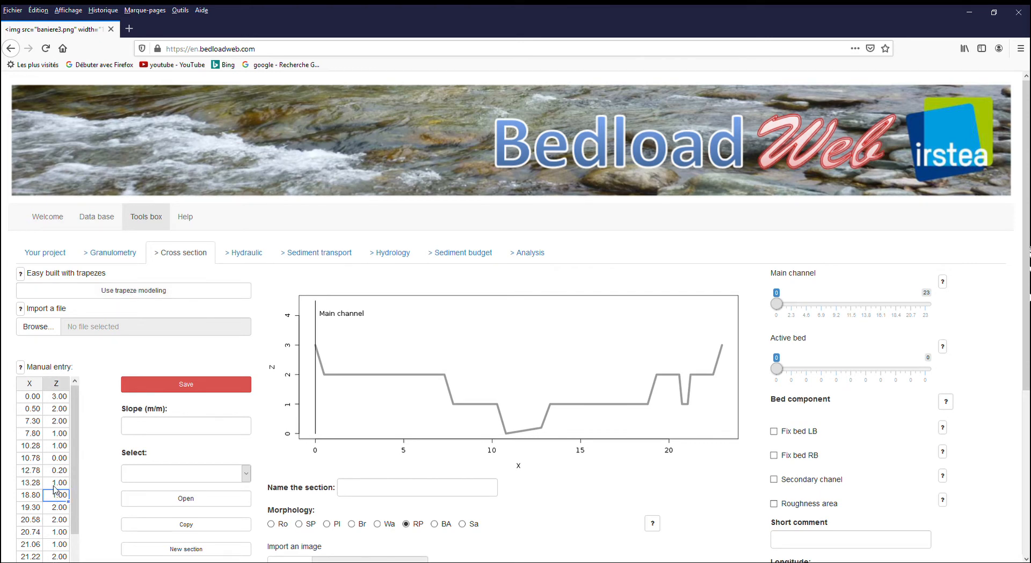
pyautogui.click(55, 484)
pyautogui.write('.7')
pyautogui.press('Return')
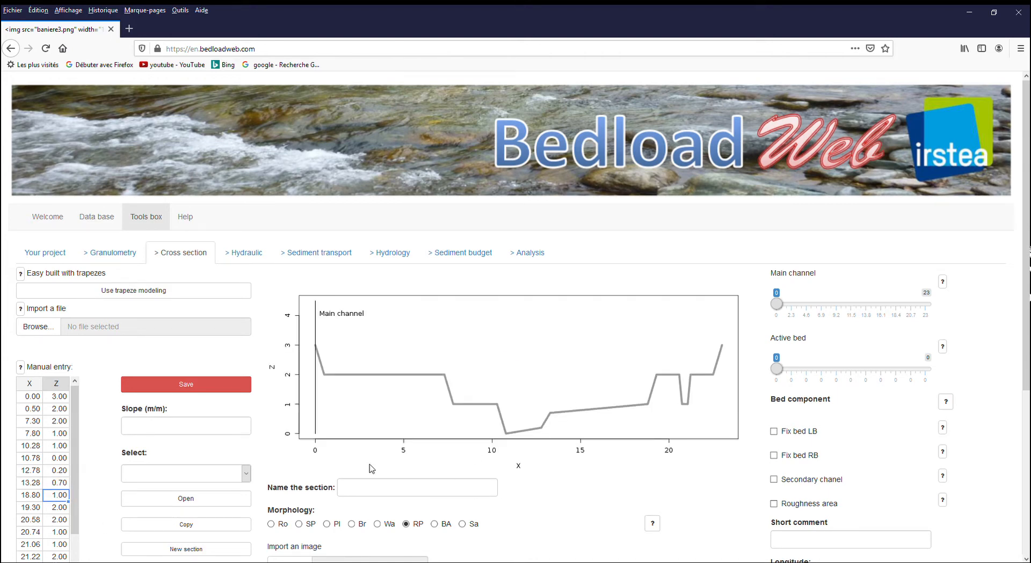
# Set the section's slope to 0.01, name it "below bridge" and save it
pyautogui.click(210, 432)
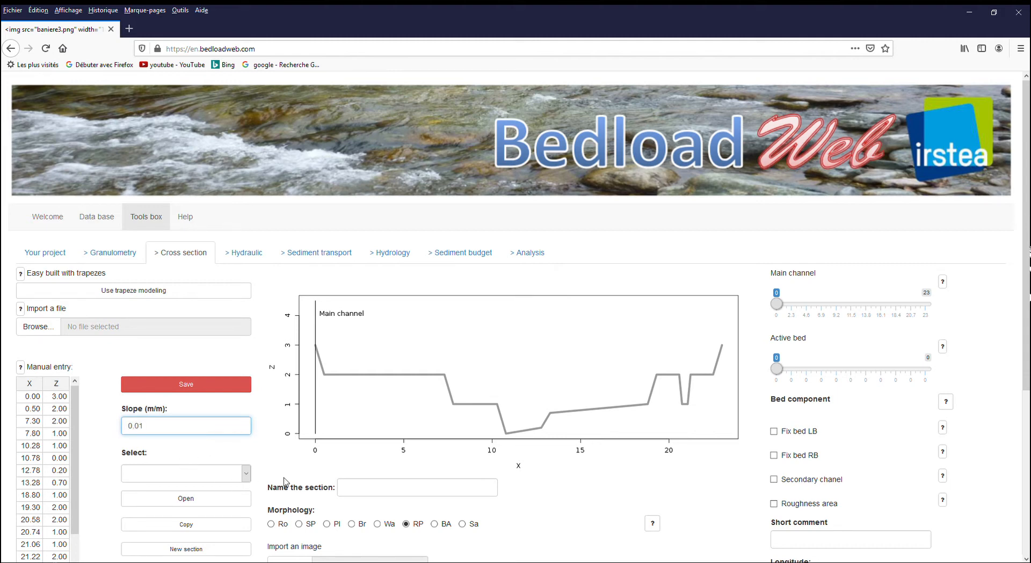
pyautogui.click(371, 484)
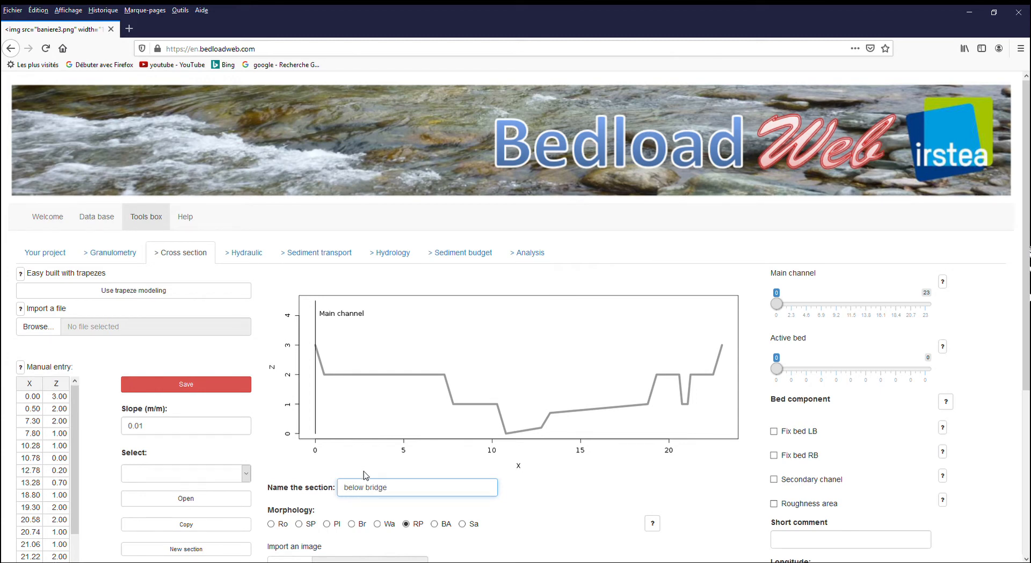
pyautogui.click(236, 389)
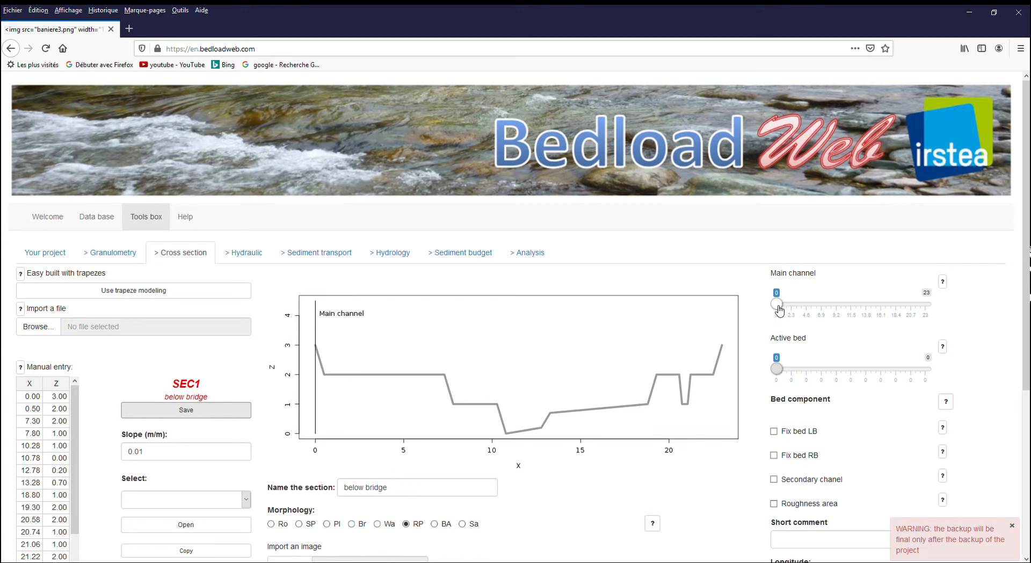
# Delimit the main channel from 7.12 to 19.44 and the active bed from 7.53 to 17.634
pyautogui.moveTo(777, 304); pyautogui.dragTo(902, 305)
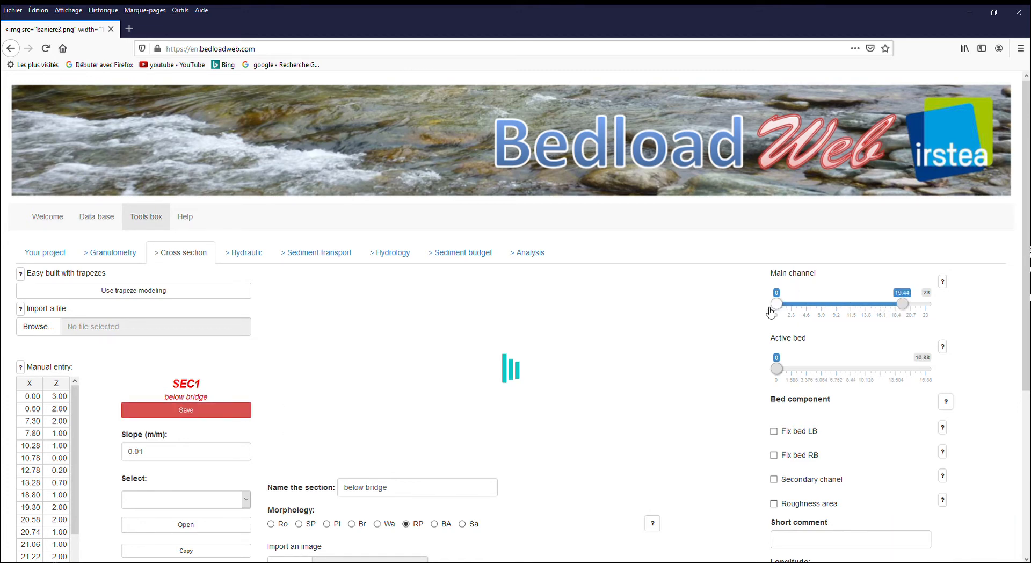
pyautogui.moveTo(790, 308); pyautogui.dragTo(827, 308)
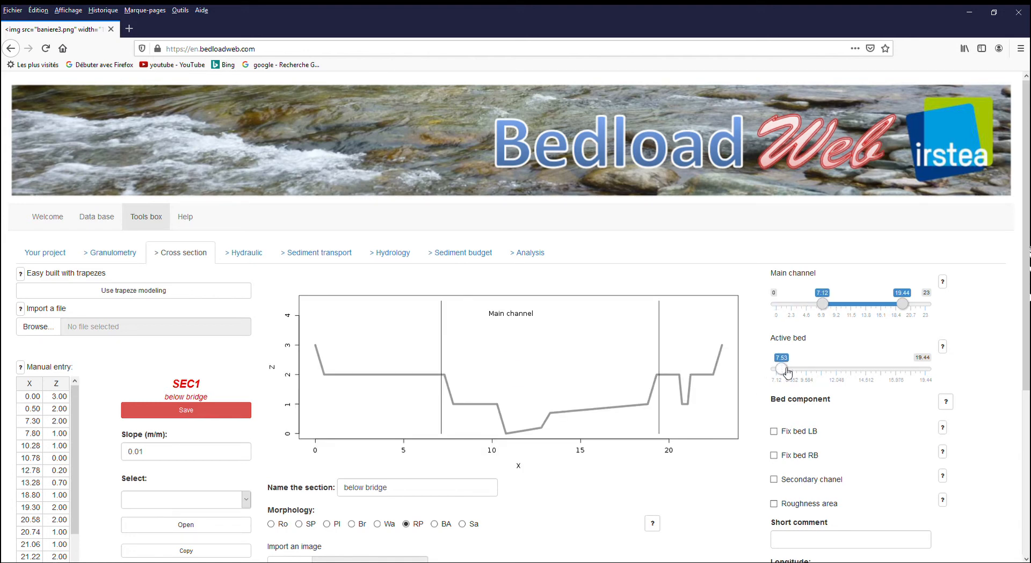
pyautogui.moveTo(931, 368); pyautogui.dragTo(905, 377)
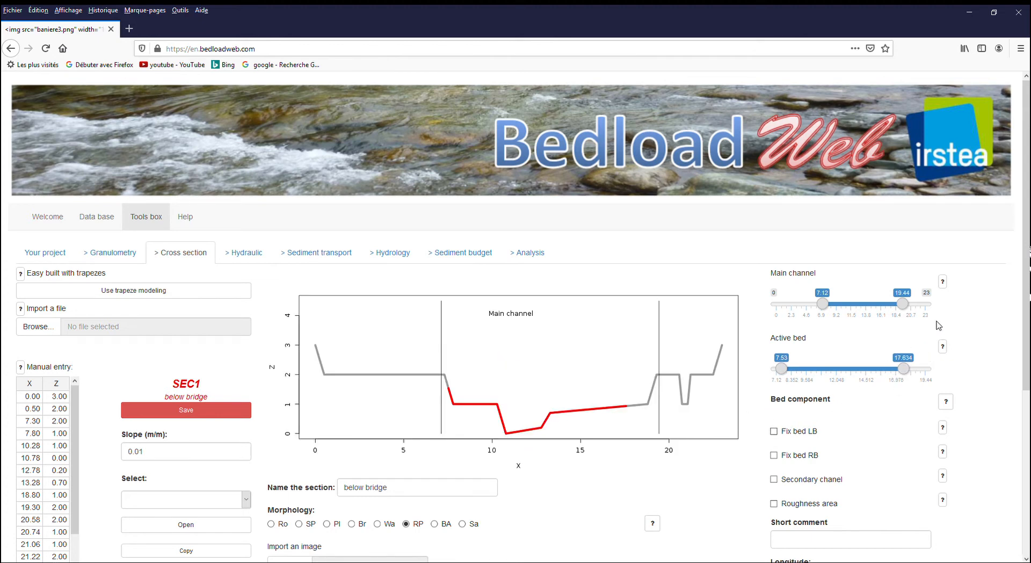
# Read the help explanations on bed components
pyautogui.moveTo(1026, 318); pyautogui.dragTo(1026, 420)
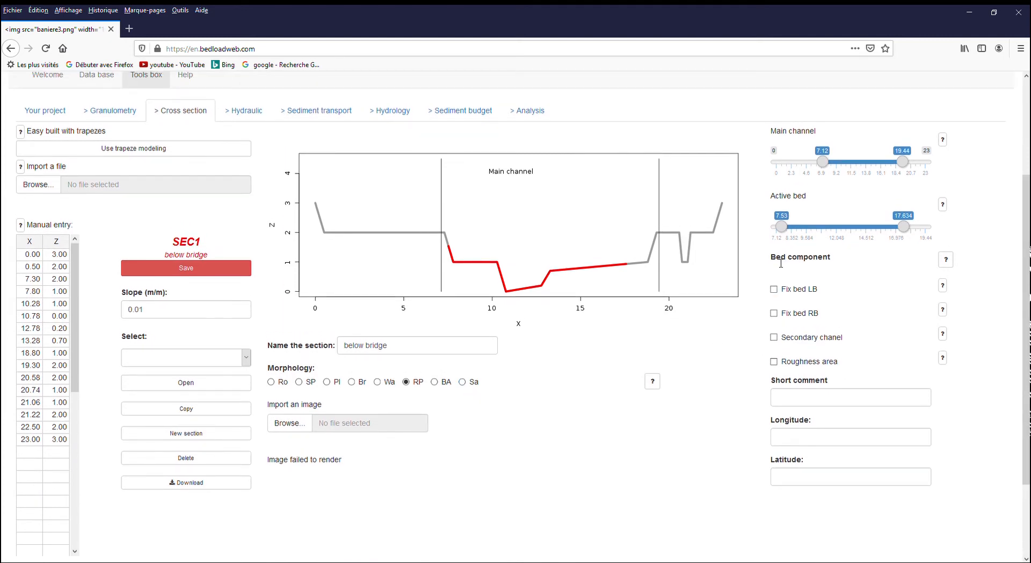
pyautogui.click(946, 260)
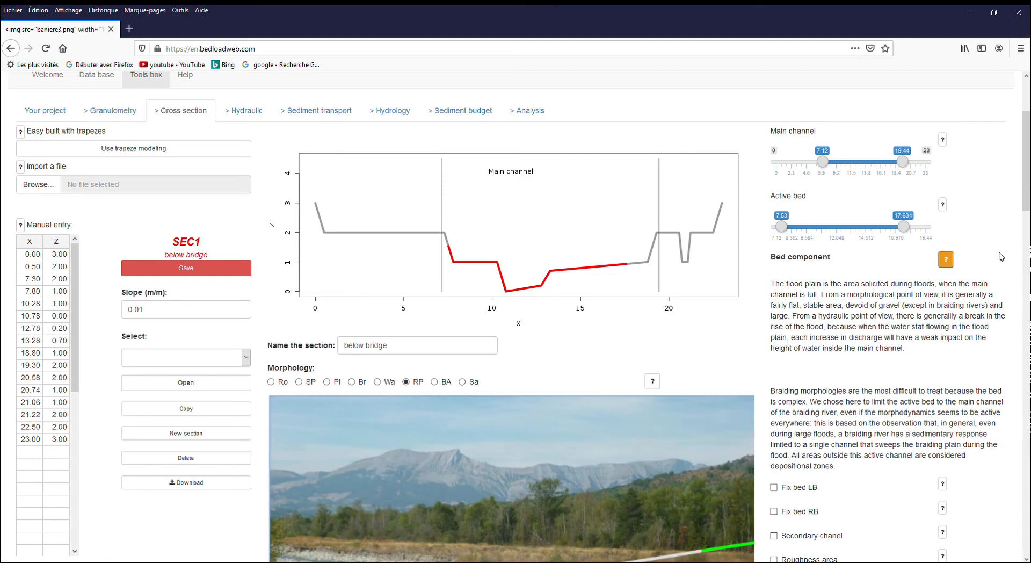
pyautogui.moveTo(1027, 203)
pyautogui.mouseDown()
pyautogui.moveTo(1027, 448)
pyautogui.moveTo(1027, 212)
pyautogui.mouseUp()
pyautogui.click(951, 211)
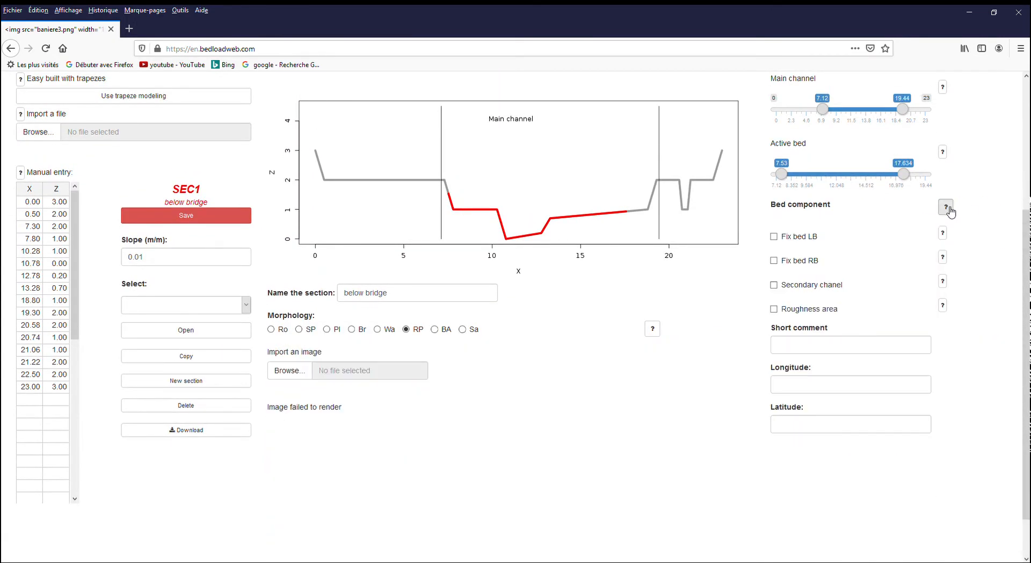
# Set the section's morphology to BA (alternate bars) and consult the help on morphology types
pyautogui.click(326, 331)
pyautogui.click(352, 330)
pyautogui.click(387, 337)
pyautogui.click(655, 330)
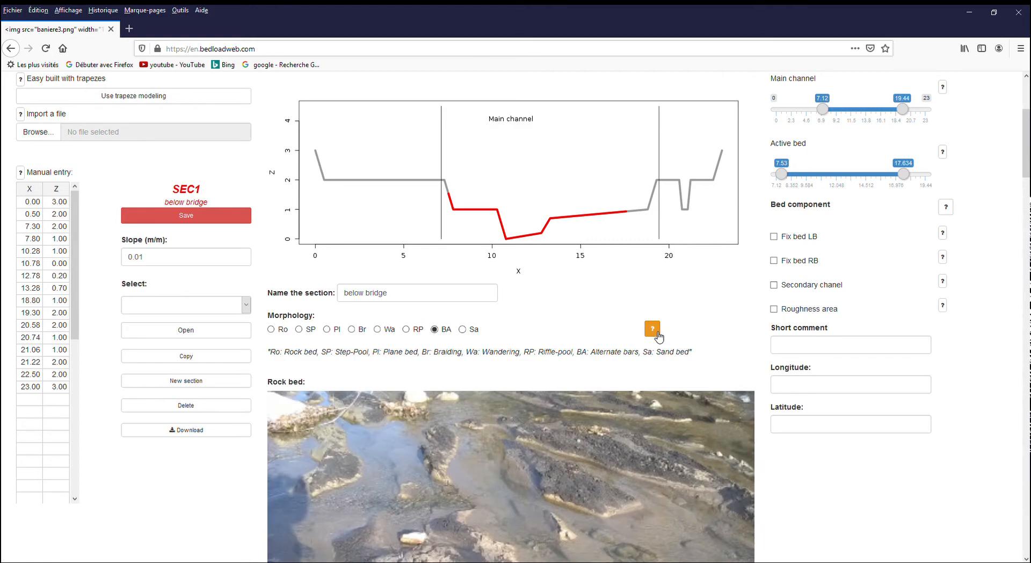
pyautogui.moveTo(1028, 144)
pyautogui.mouseDown()
pyautogui.moveTo(1023, 344)
pyautogui.moveTo(1025, 150)
pyautogui.mouseUp()
pyautogui.click(652, 332)
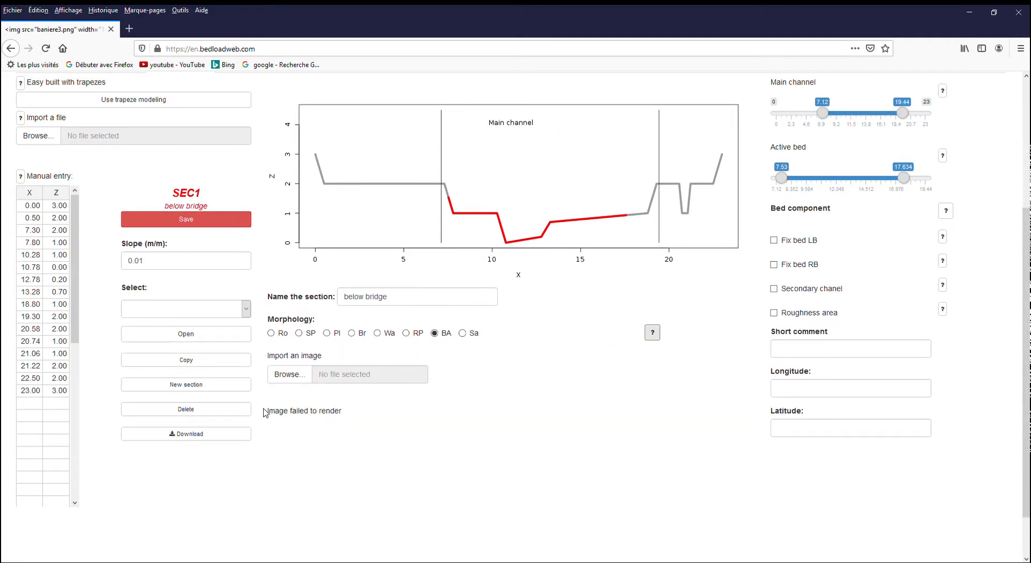
# Import section.jpg as the image of the below bridge section
pyautogui.click(286, 375)
pyautogui.doubleClick(406, 111)
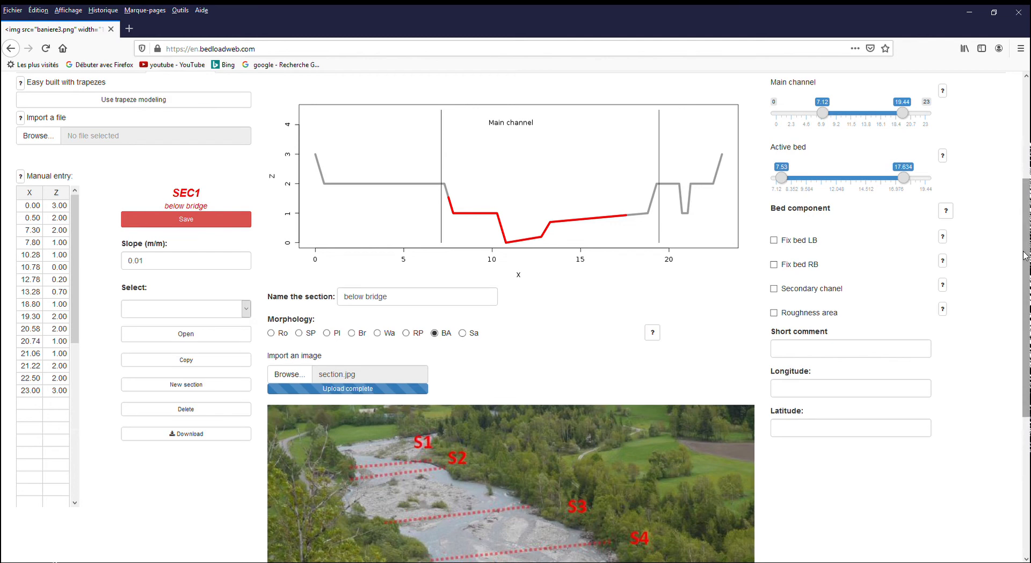
pyautogui.moveTo(1025, 255); pyautogui.dragTo(1026, 229)
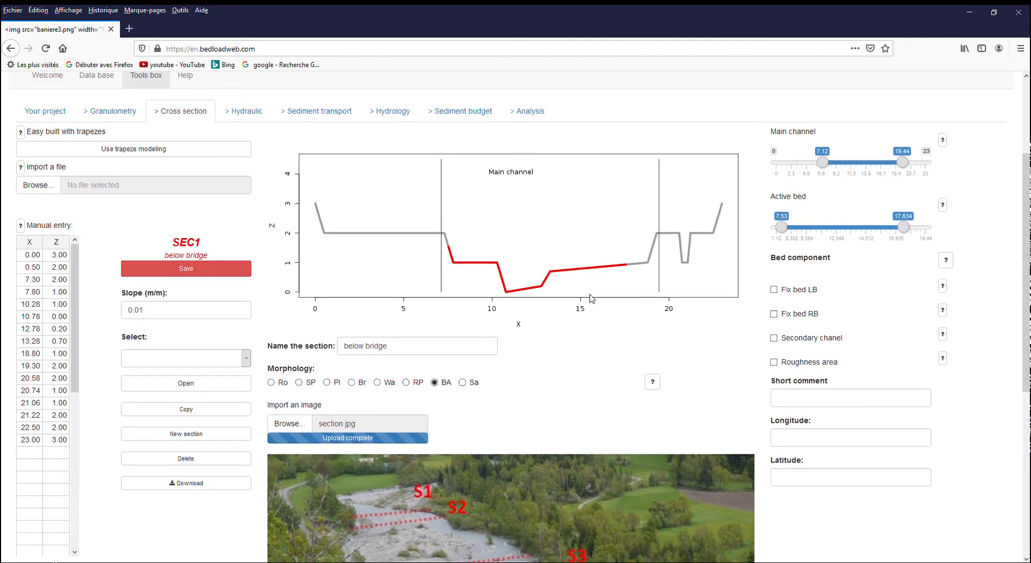
# Save the below bridge section and check the summary of defined items in the project
pyautogui.click(177, 276)
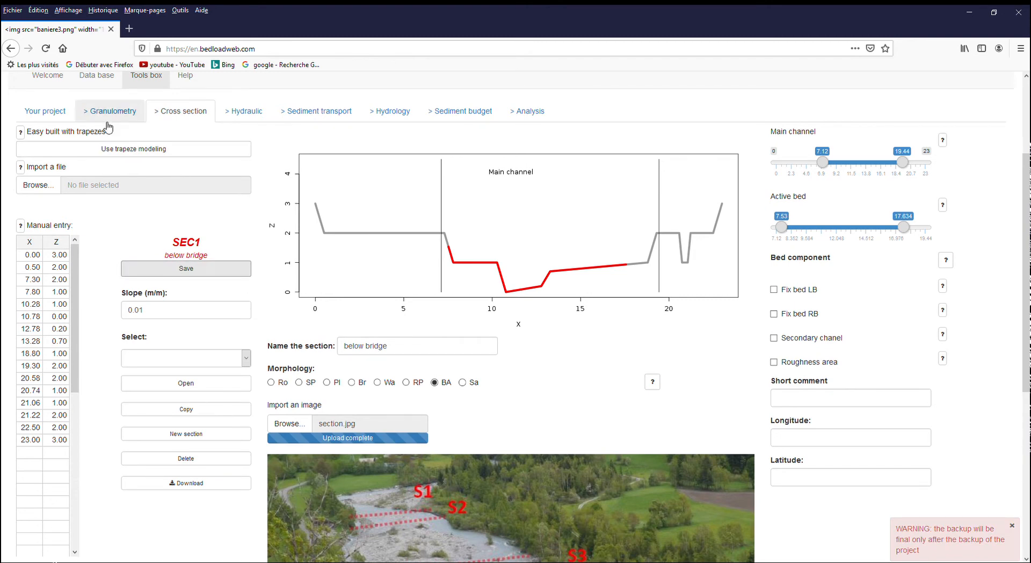
pyautogui.click(67, 113)
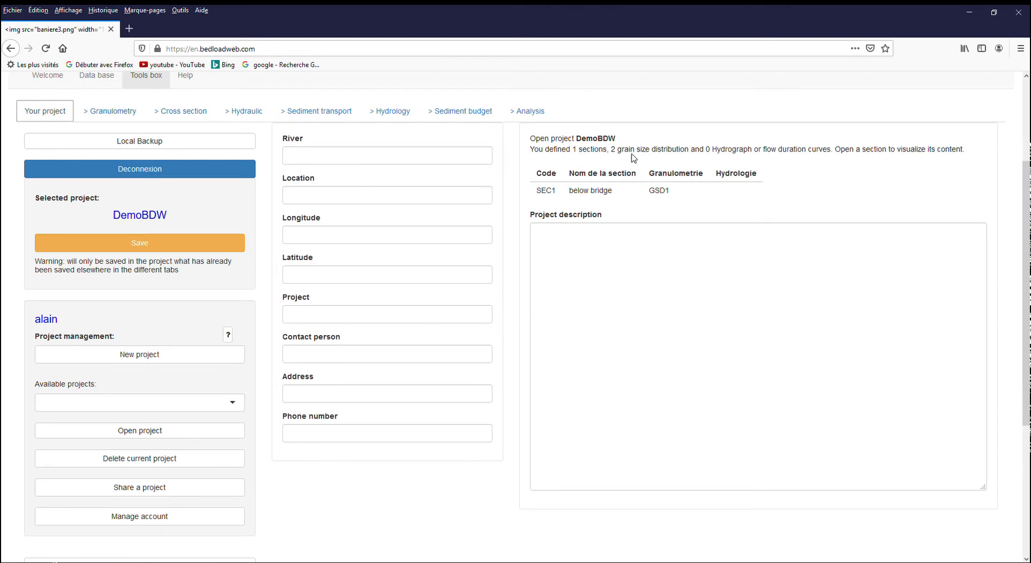
pyautogui.click(181, 111)
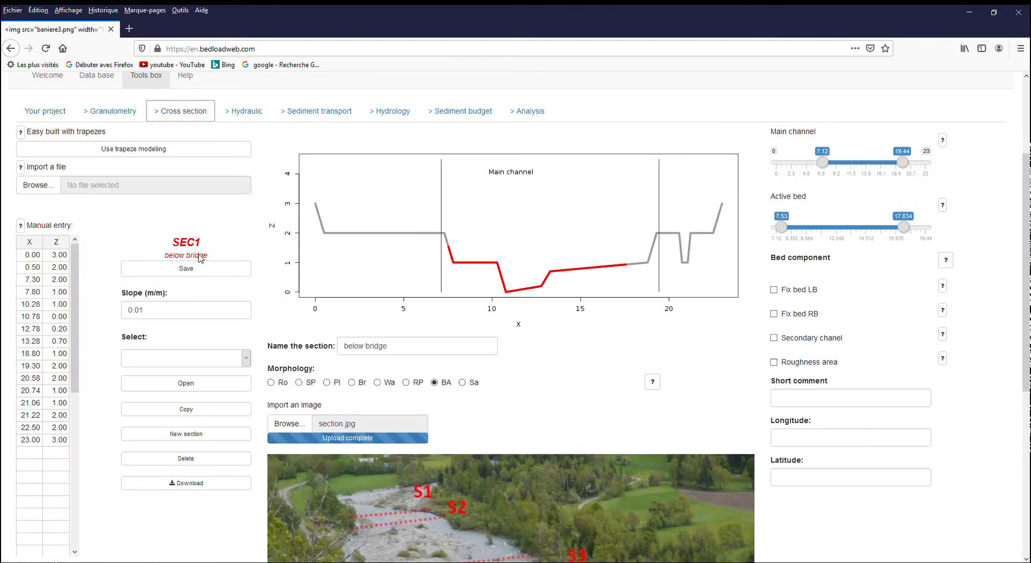
# Create a new section named "downstream" from the file Section.txt, with the first point's Z set to 1
pyautogui.click(186, 434)
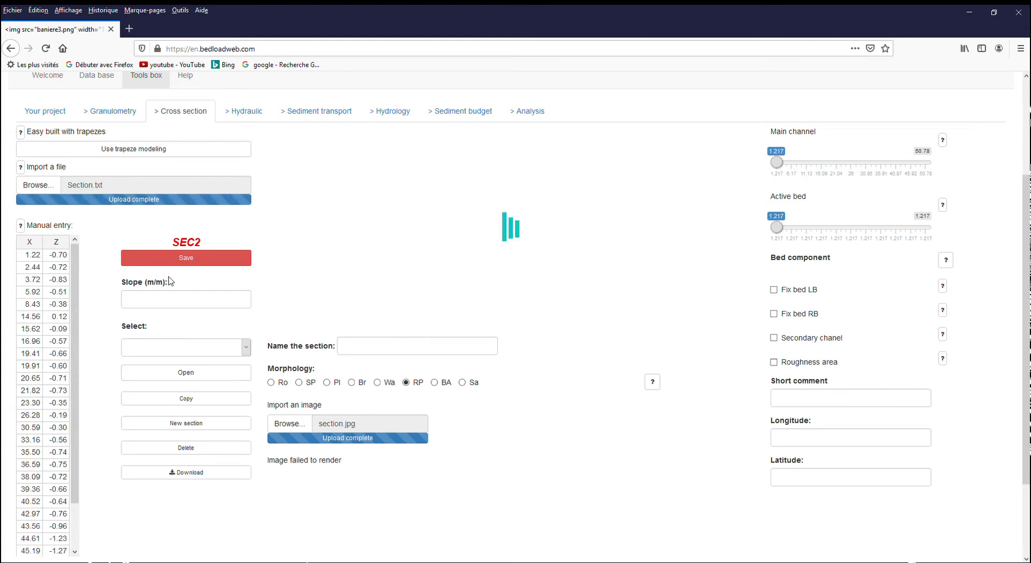
pyautogui.click(64, 256)
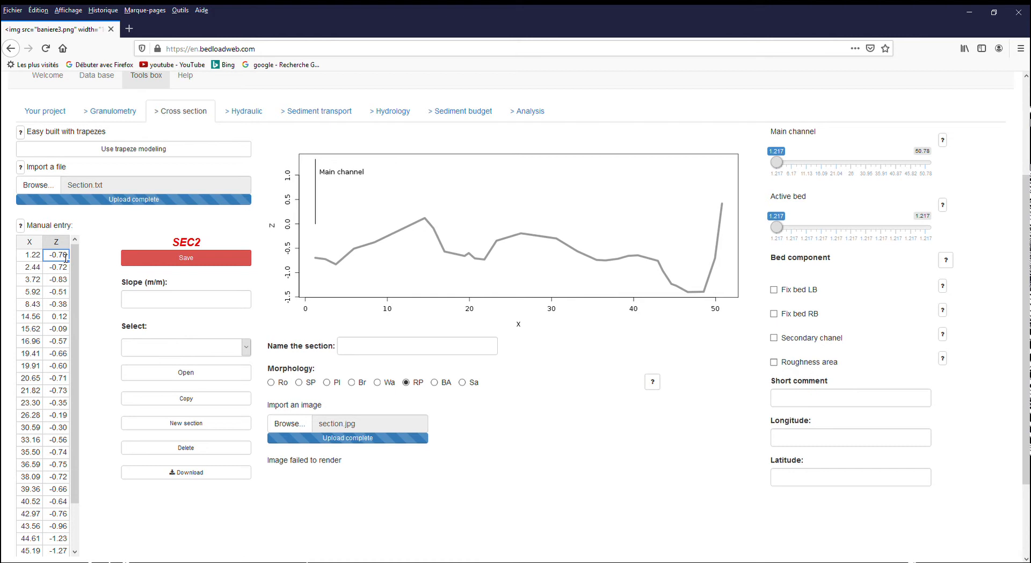
pyautogui.write('1')
pyautogui.press('Return')
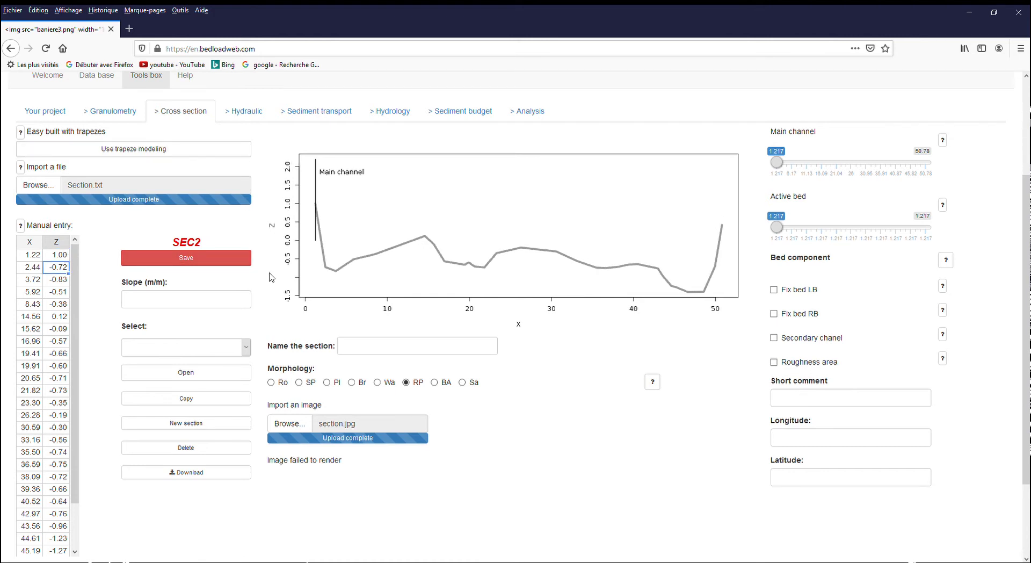
pyautogui.click(371, 352)
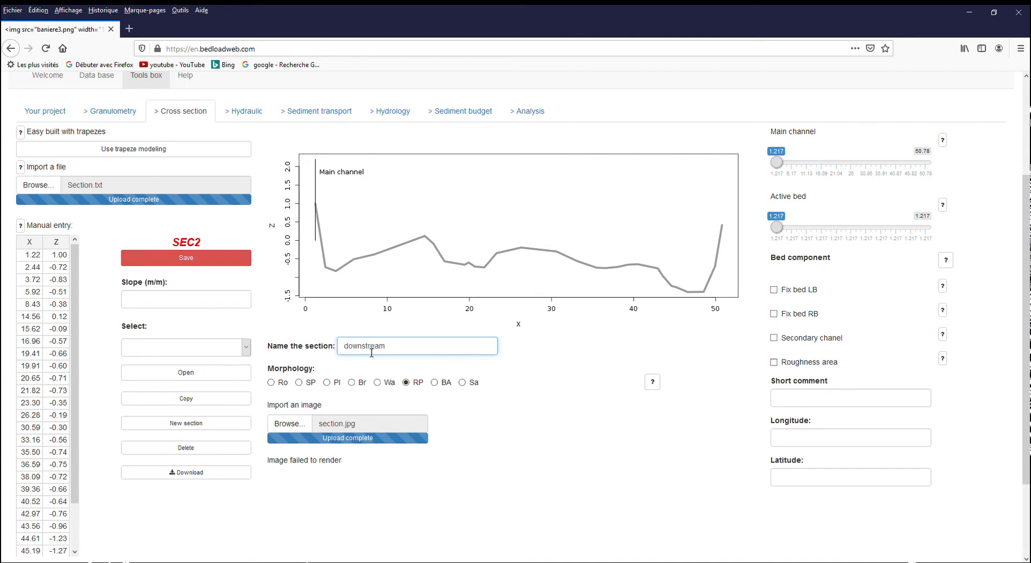
pyautogui.click(313, 328)
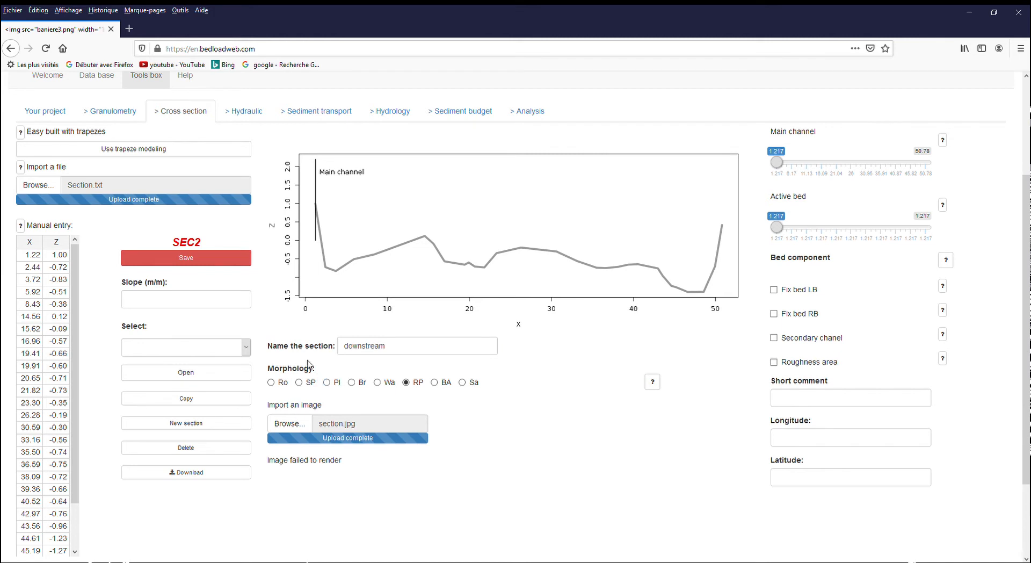
# Save the downstream section, set its slope to 0.005 m/m and save it again
pyautogui.click(232, 258)
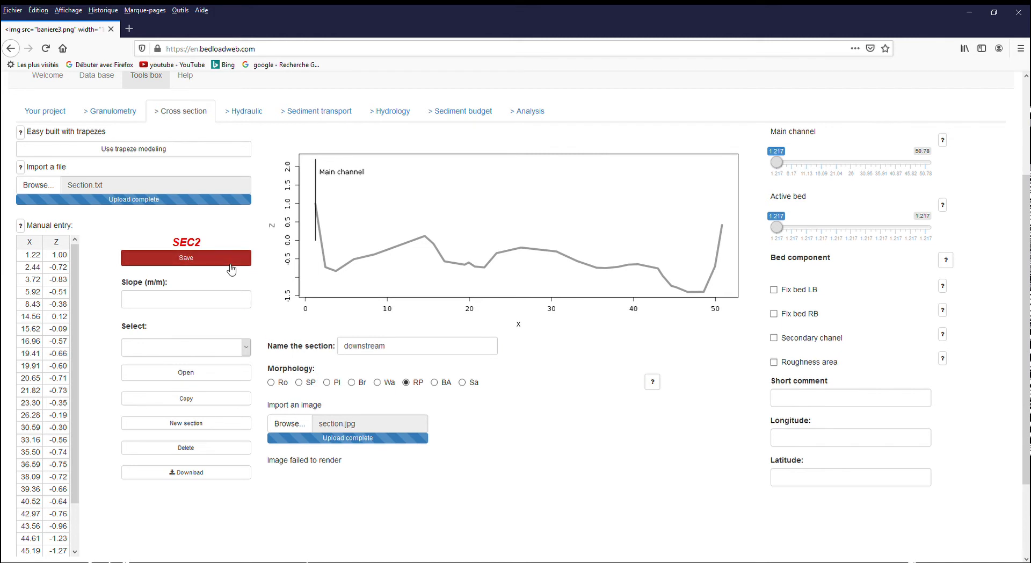
pyautogui.click(188, 315)
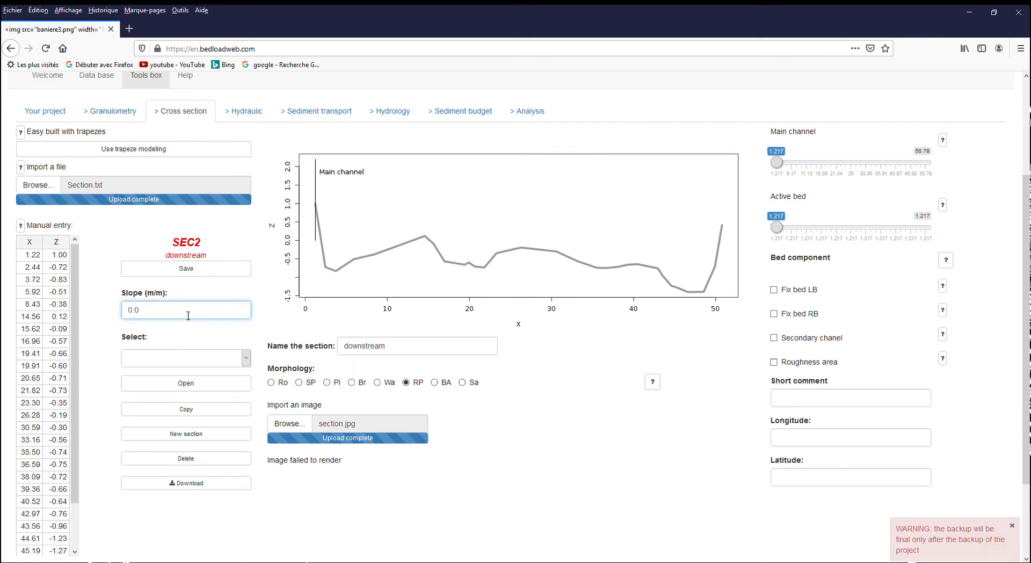
pyautogui.write('0.02')
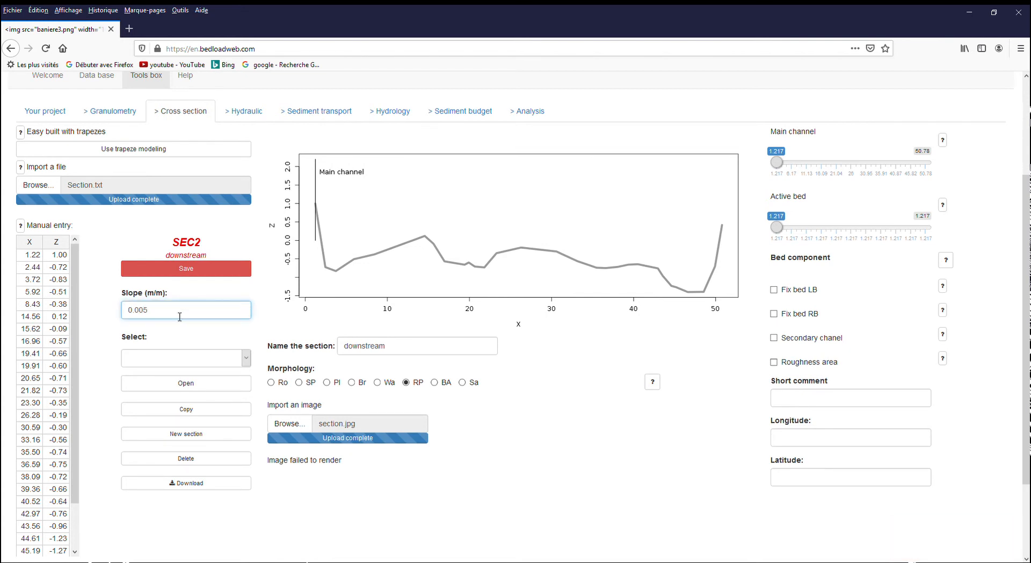
pyautogui.click(191, 269)
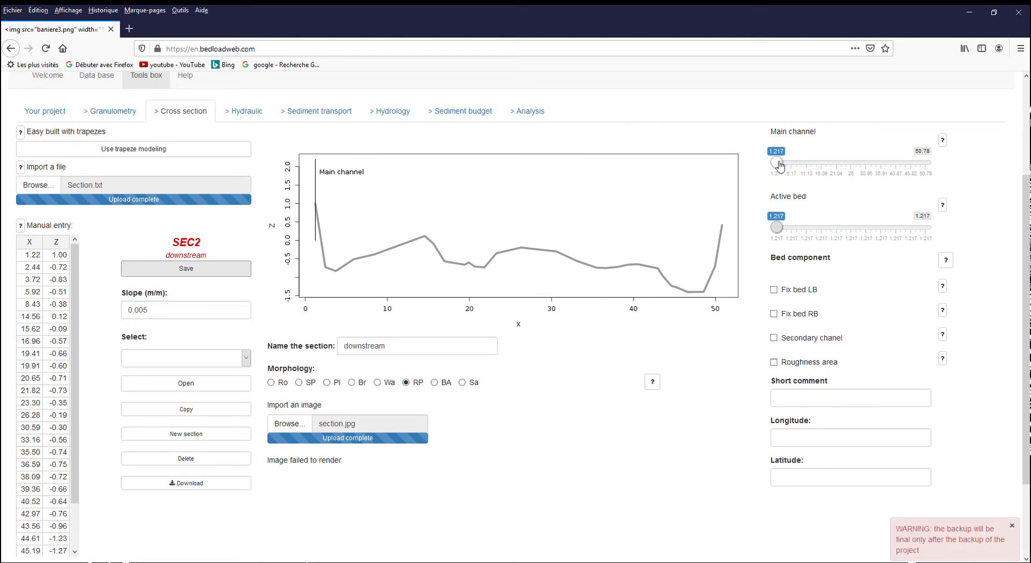
# Delimit the section's main channel from 42.76 to 50.78 and its active bed from 43.12 to 50.765
pyautogui.moveTo(779, 164); pyautogui.dragTo(924, 164)
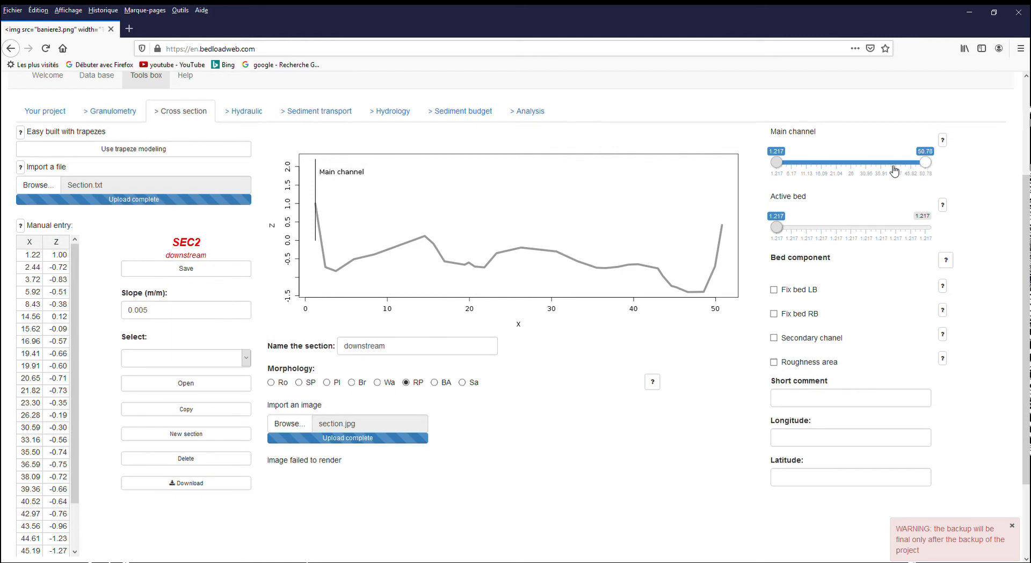
pyautogui.moveTo(777, 162); pyautogui.dragTo(897, 183)
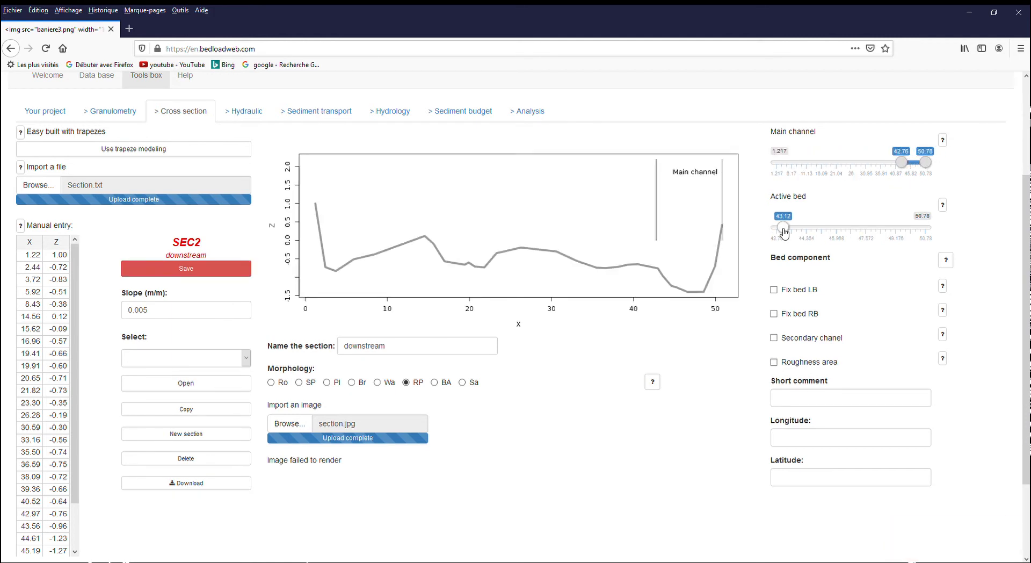
pyautogui.moveTo(784, 232); pyautogui.dragTo(924, 231)
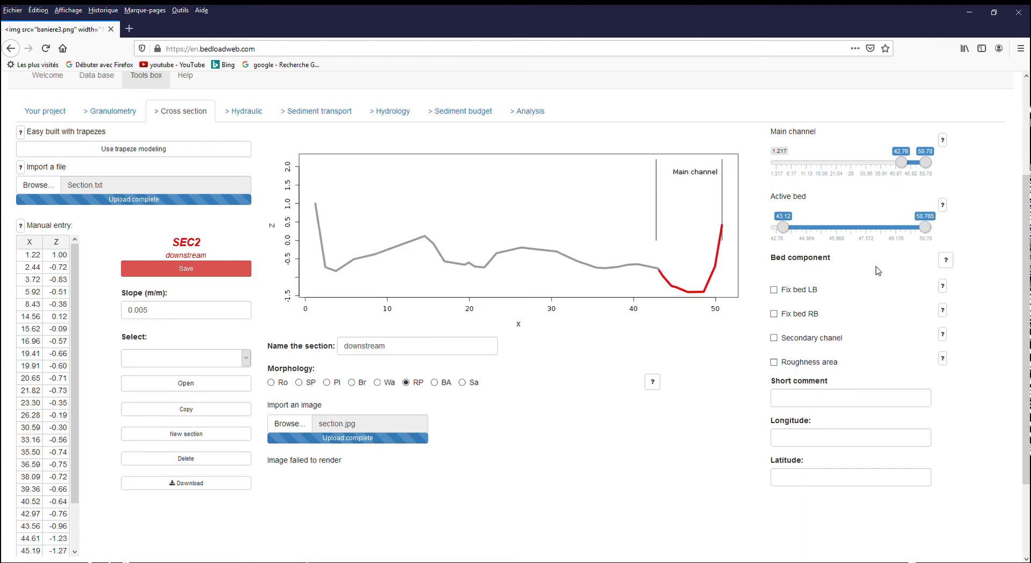
# Add a secondary channel from 1.217 to 14.07 and a roughness area from 19.58 to 28.68 to the section
pyautogui.click(826, 339)
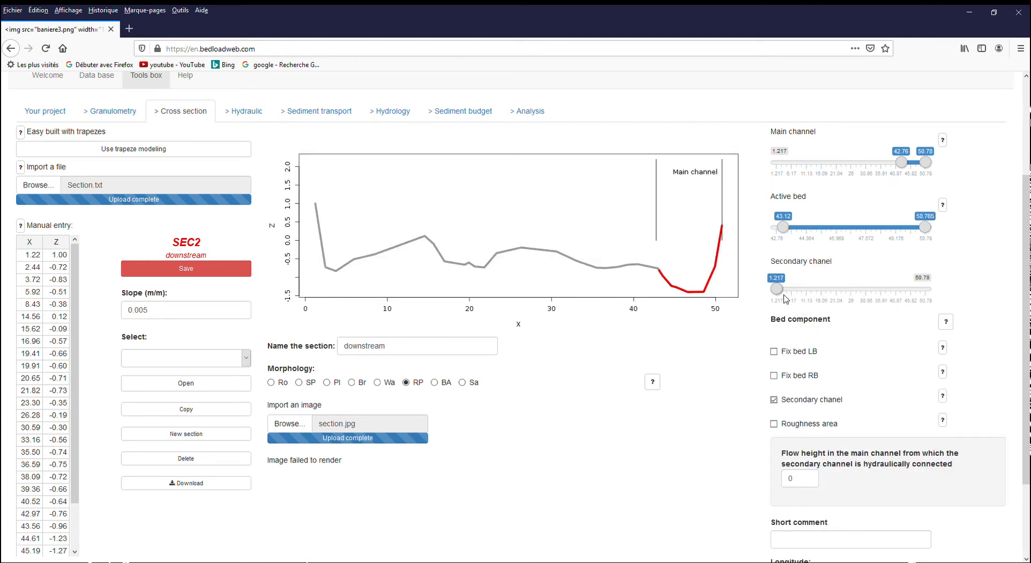
pyautogui.moveTo(776, 288); pyautogui.dragTo(816, 299)
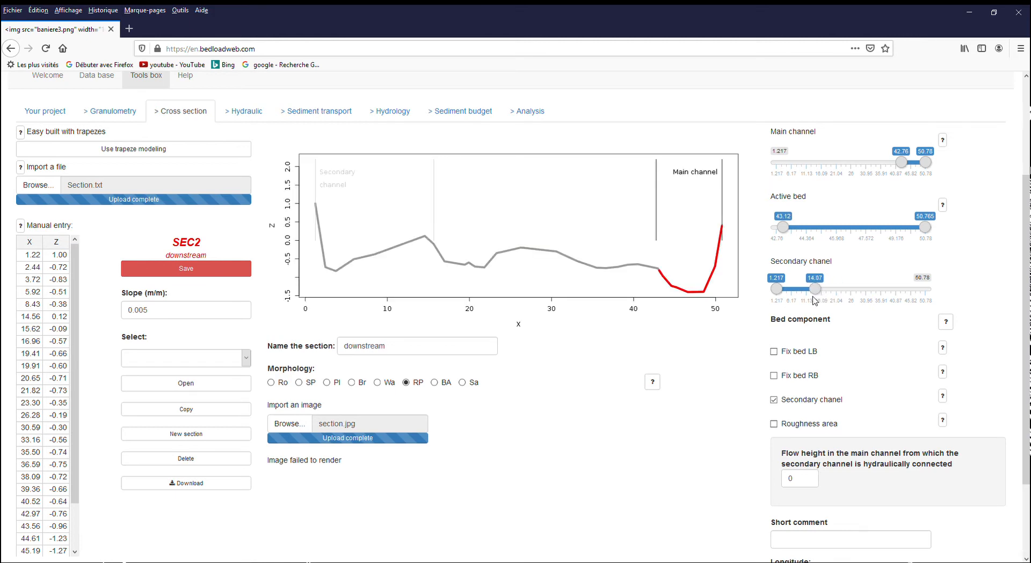
pyautogui.click(809, 426)
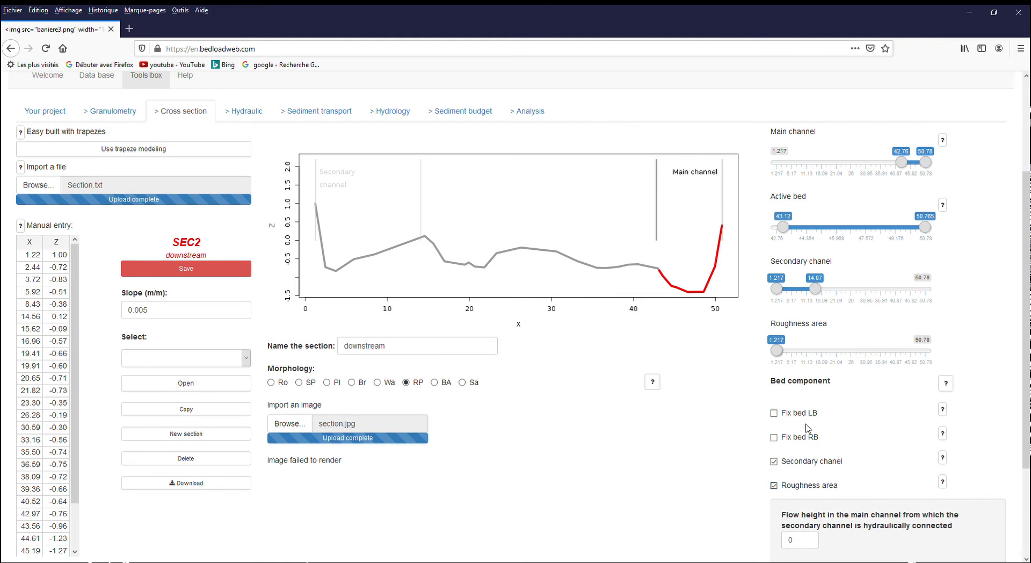
pyautogui.moveTo(777, 355); pyautogui.dragTo(846, 352)
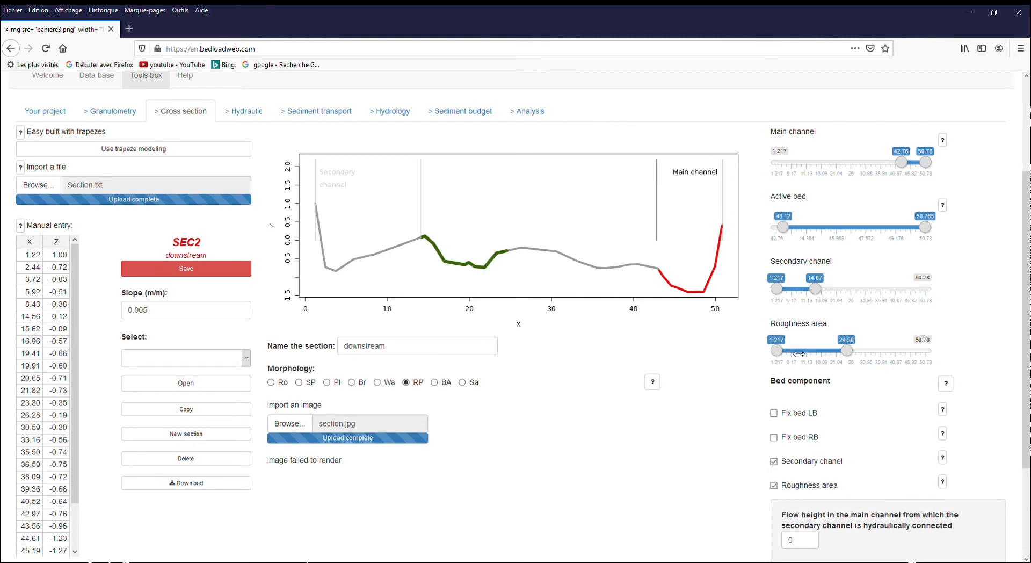
pyautogui.moveTo(777, 353); pyautogui.dragTo(825, 353)
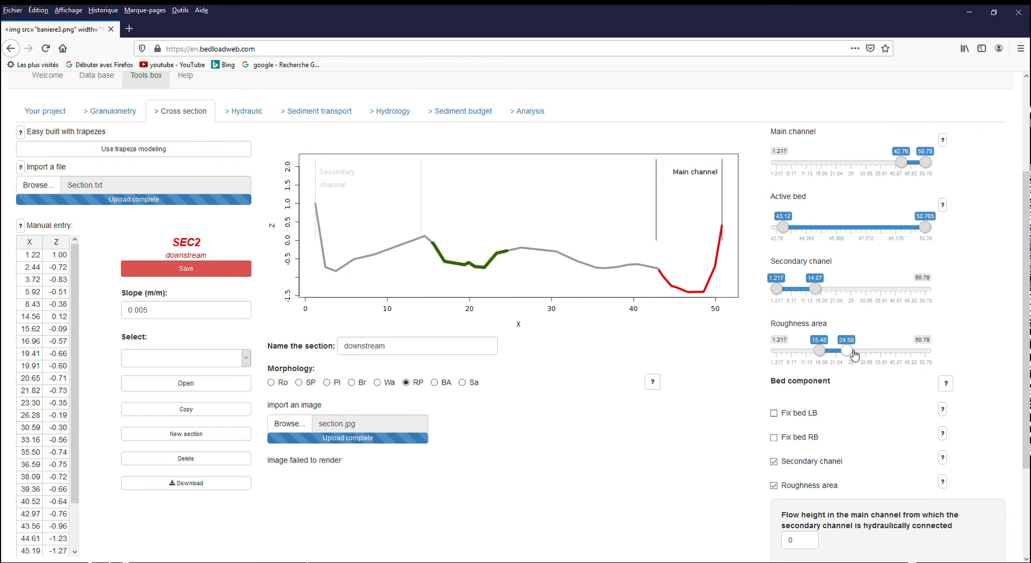
pyautogui.moveTo(854, 355); pyautogui.dragTo(866, 354)
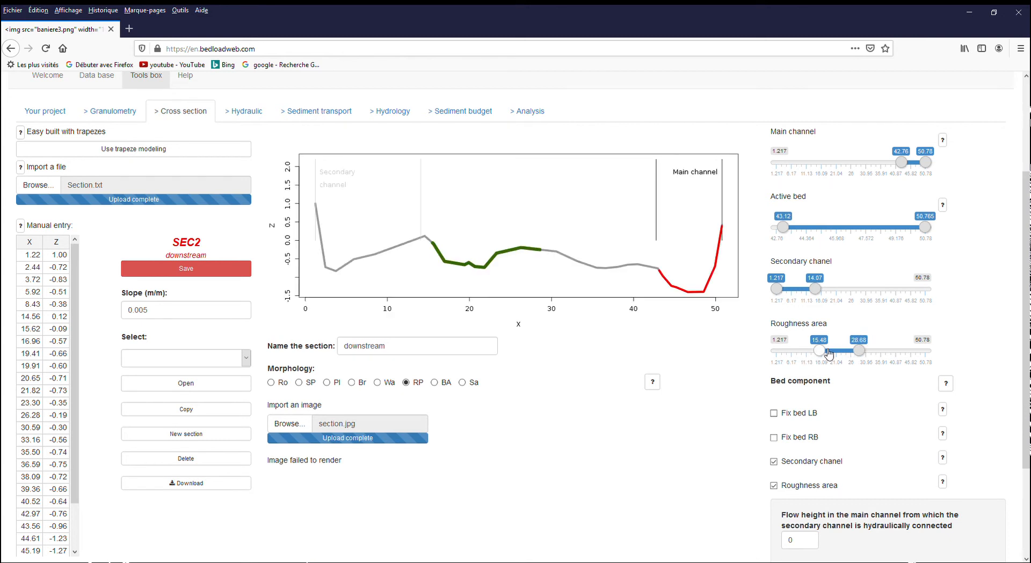
pyautogui.click(829, 351)
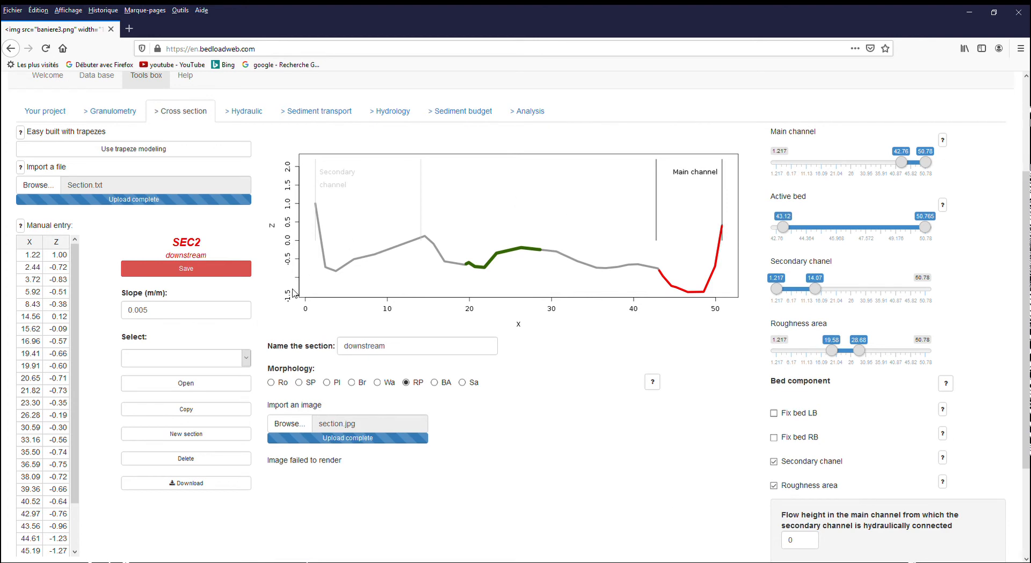
# Save the downstream section and the DemoBDW project
pyautogui.click(168, 271)
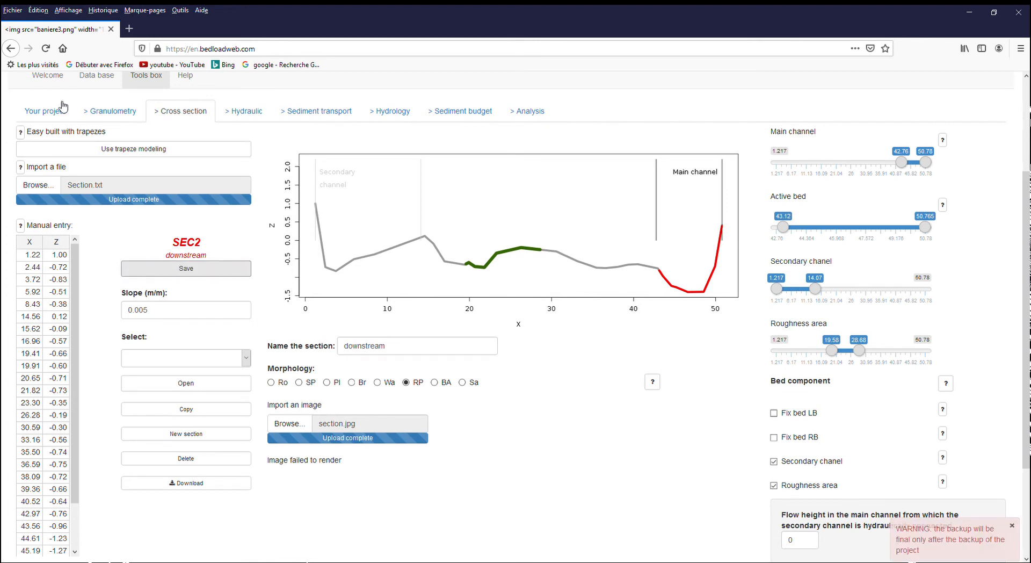
pyautogui.click(45, 111)
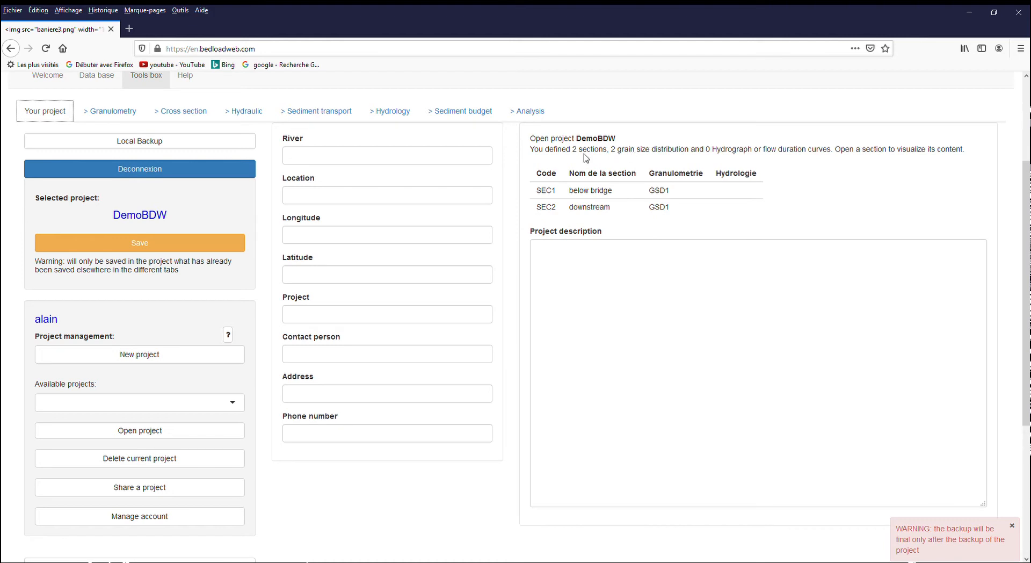
pyautogui.click(134, 245)
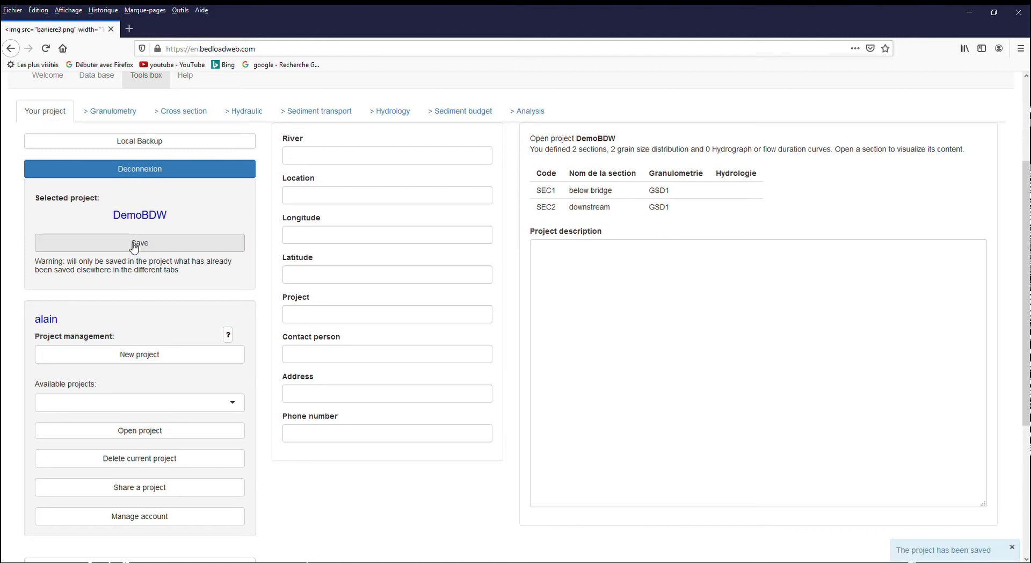
# Compute the downstream section's hydraulics for a water depth H of 0.968 m
pyautogui.click(257, 108)
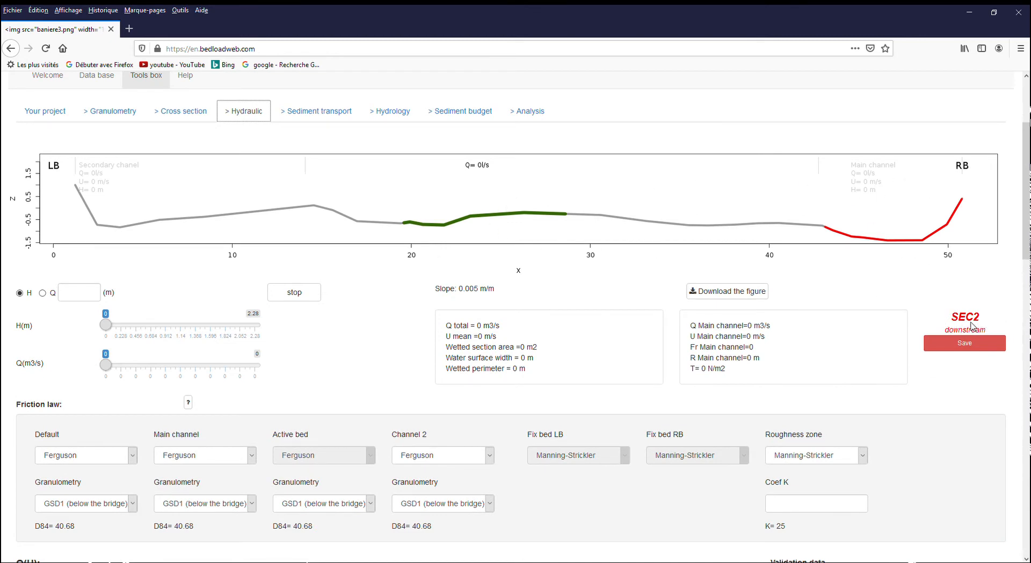
pyautogui.click(170, 117)
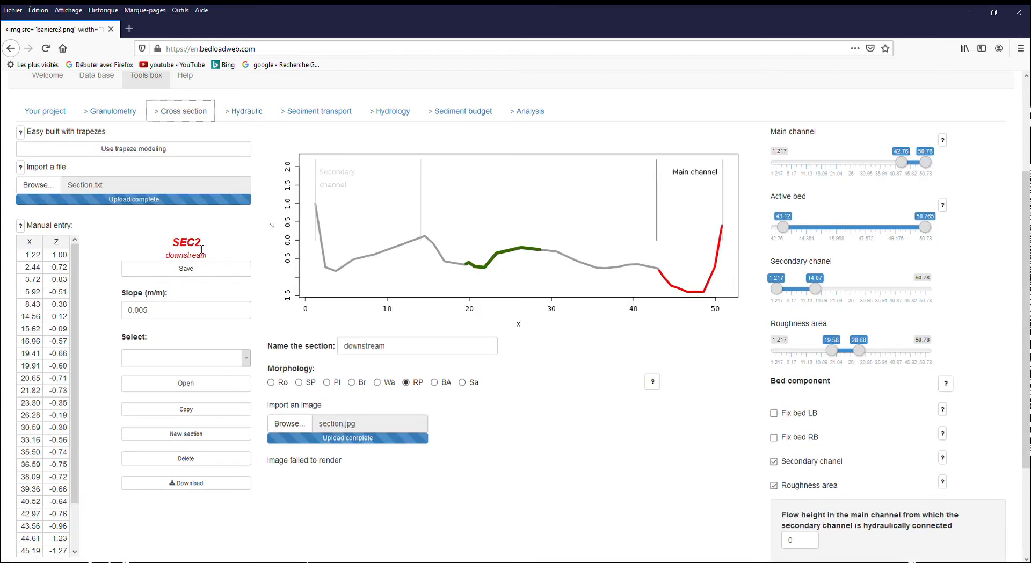
pyautogui.click(242, 112)
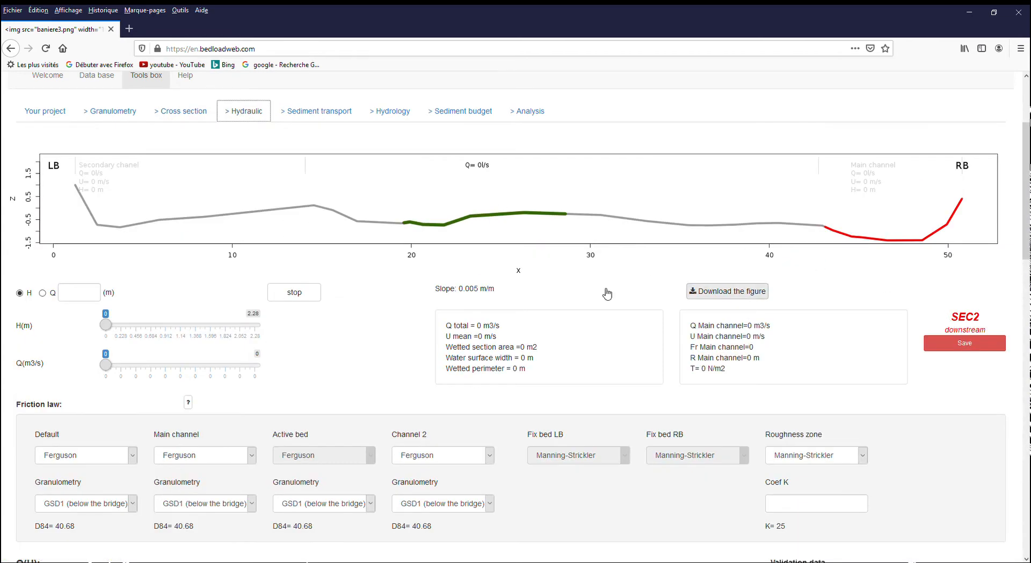
pyautogui.moveTo(107, 325); pyautogui.dragTo(177, 329)
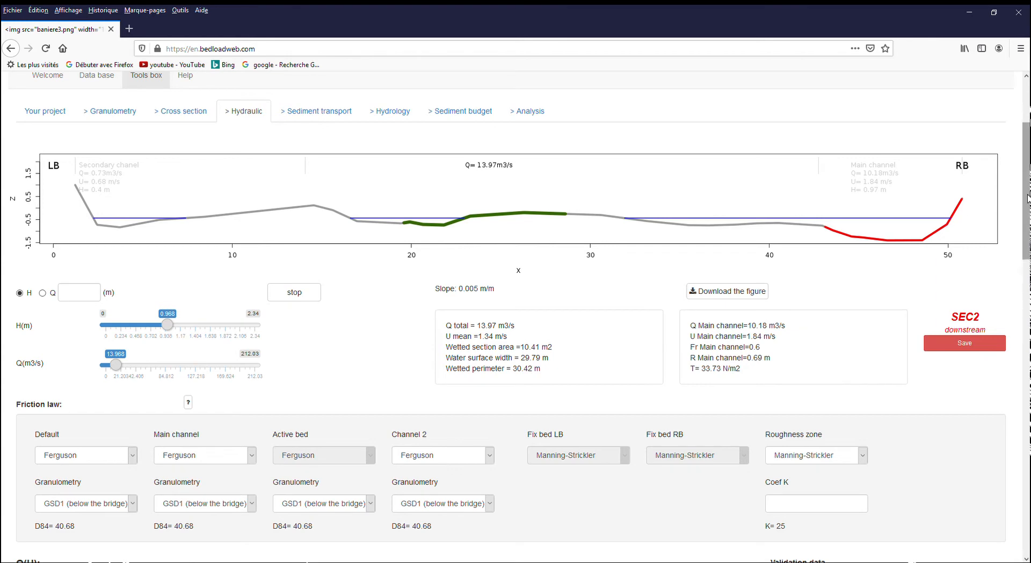
# Assign grain size distribution GSD2 to the main channel's Ferguson friction law and save the hydraulic settings
pyautogui.moveTo(1027, 198); pyautogui.dragTo(1019, 266)
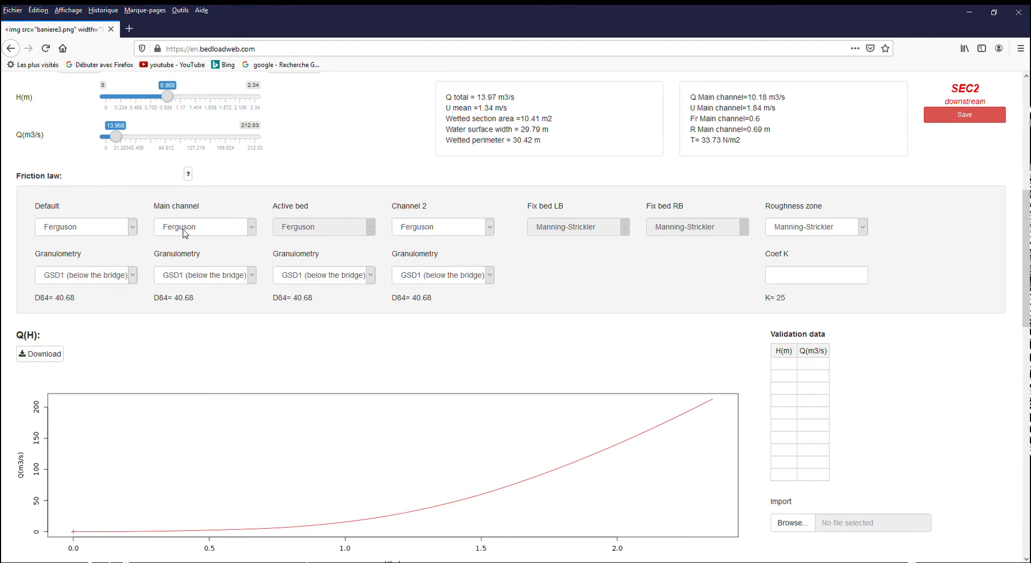
pyautogui.click(191, 232)
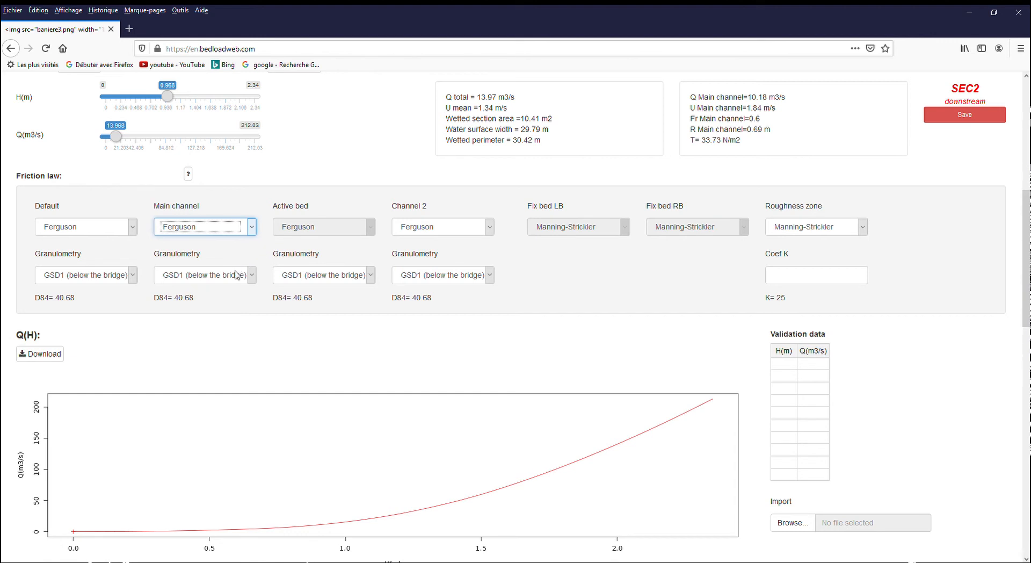
pyautogui.press('Tab')
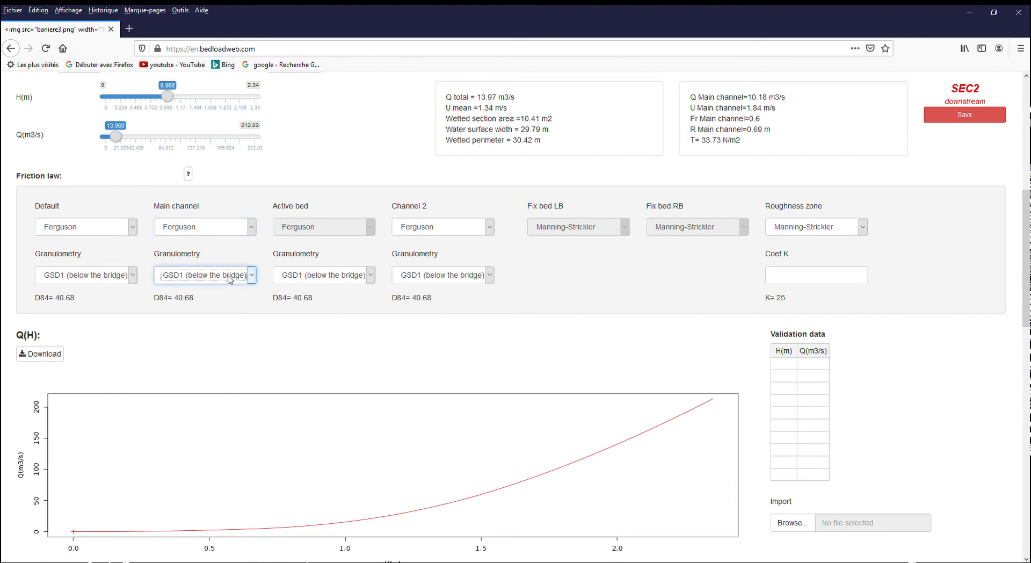
pyautogui.press('Down')
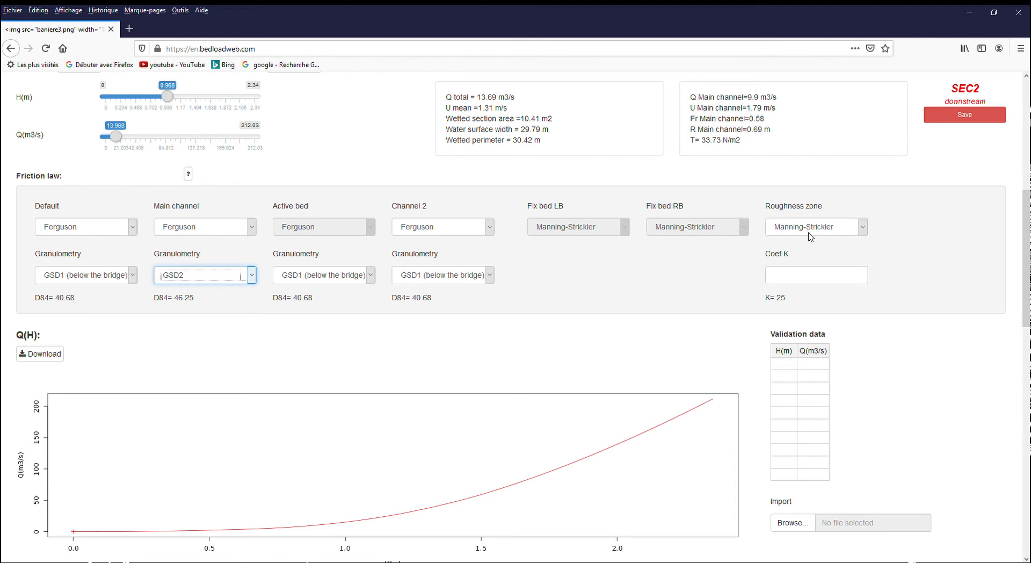
pyautogui.click(991, 116)
# Review the Q(H) and main channel R(H) curves and the validation data table of the downstream section
pyautogui.scroll(-4, 991, 161)
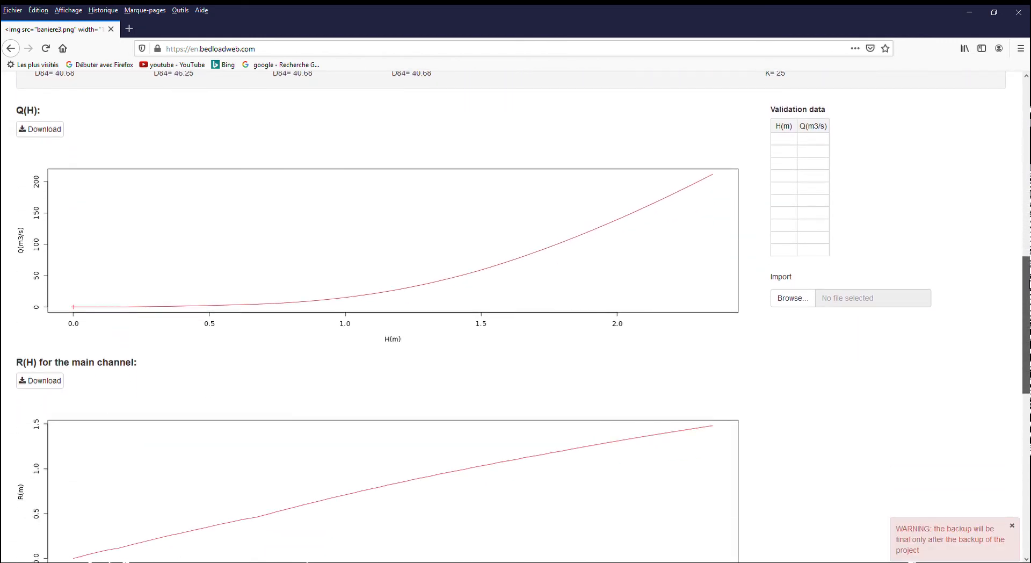
pyautogui.scroll(-1, 515, 316)
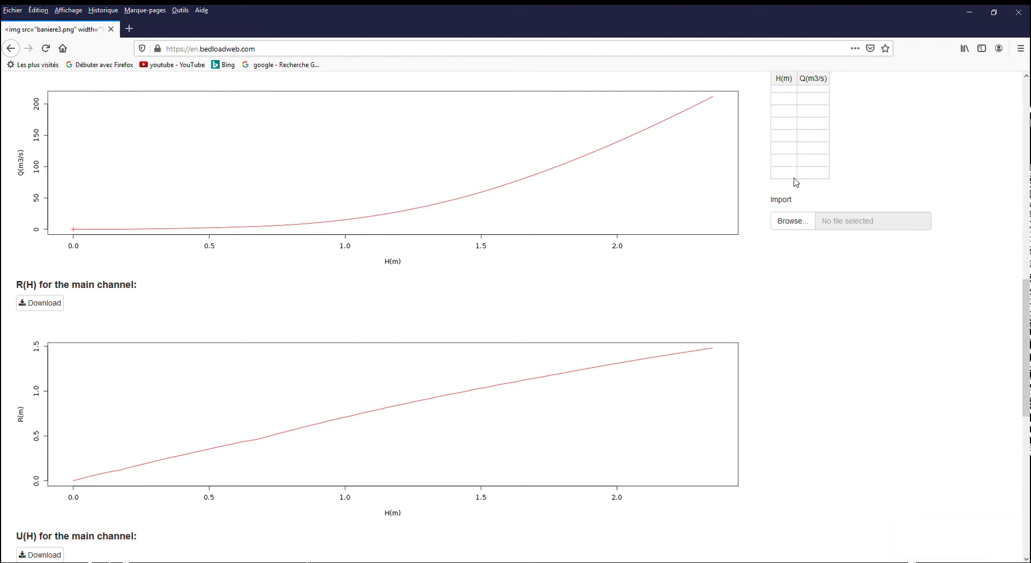
pyautogui.moveTo(1026, 296); pyautogui.dragTo(1015, 132)
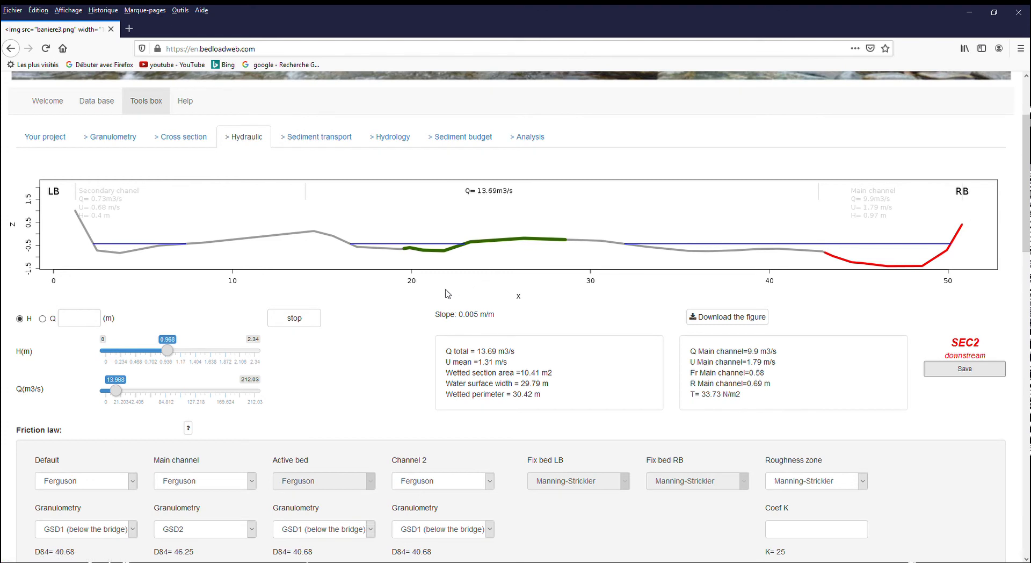
# Open the sediment transport results of the downstream section and enlarge the Models plot of all equations
pyautogui.click(328, 145)
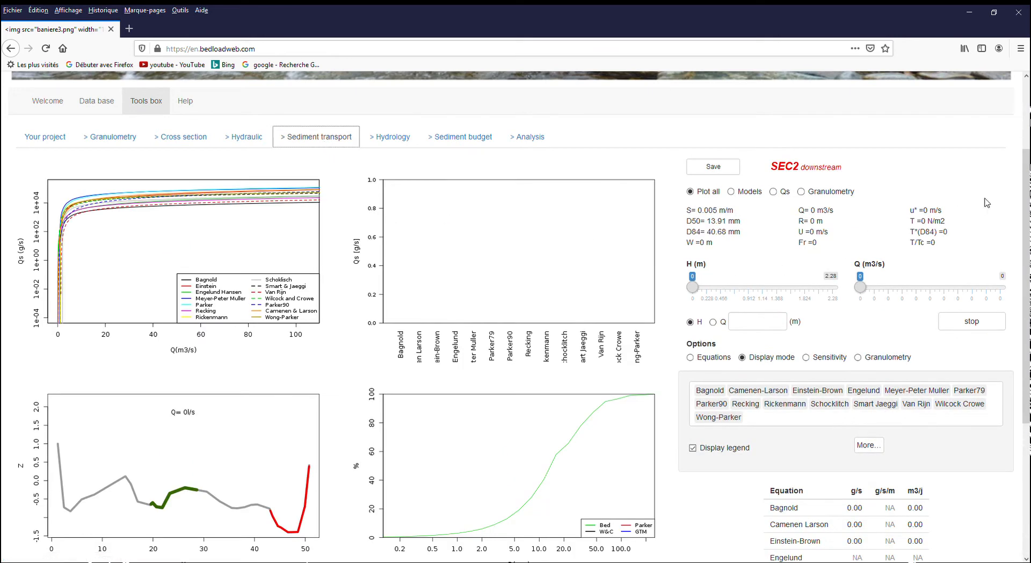
pyautogui.moveTo(1028, 220)
pyautogui.mouseDown()
pyautogui.moveTo(1027, 248)
pyautogui.moveTo(1028, 235)
pyautogui.mouseUp()
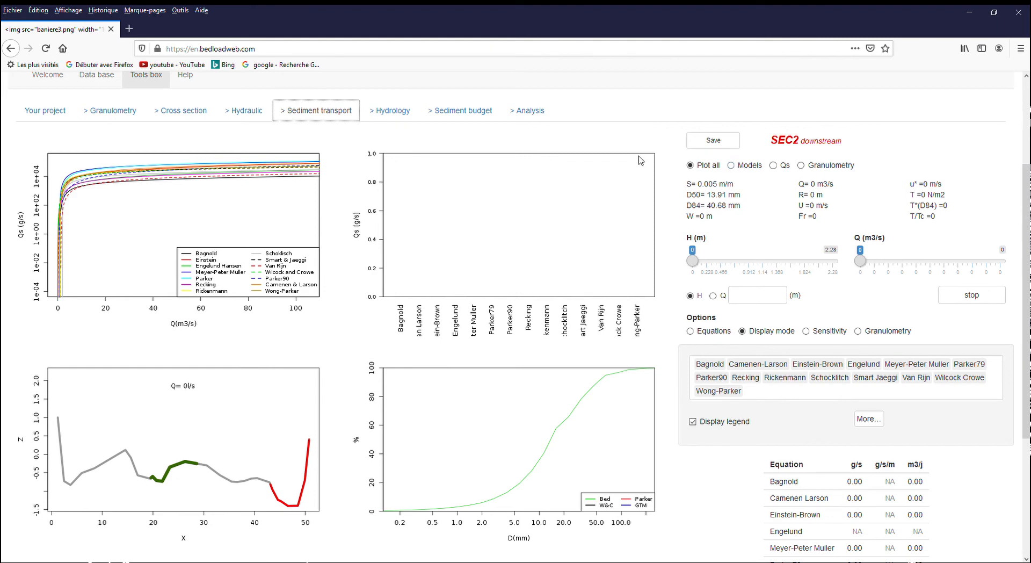
pyautogui.click(735, 169)
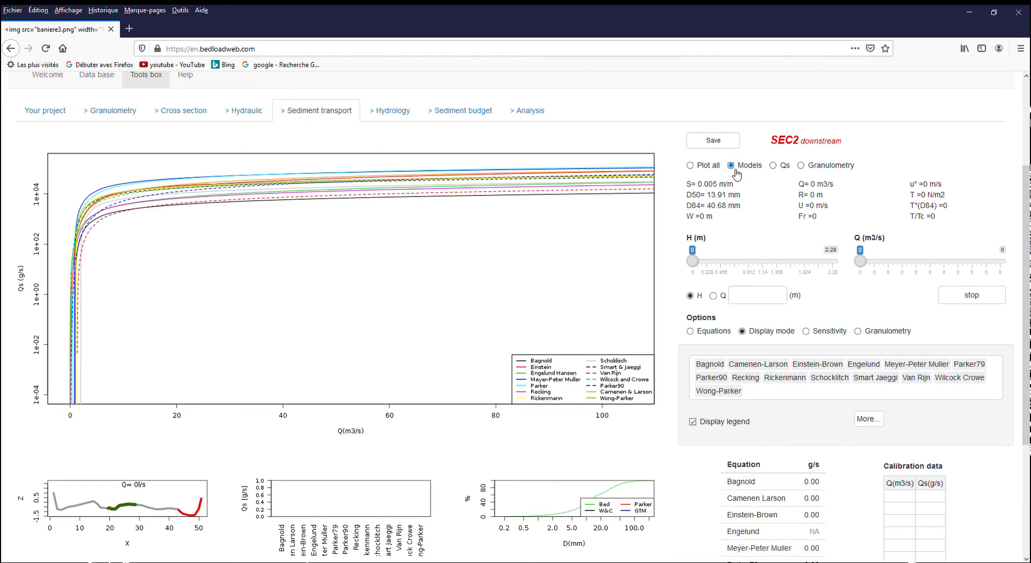
# Set the water depth H to 1.101 m in the Qs view, and consult the Granulometry and Models plots
pyautogui.click(773, 167)
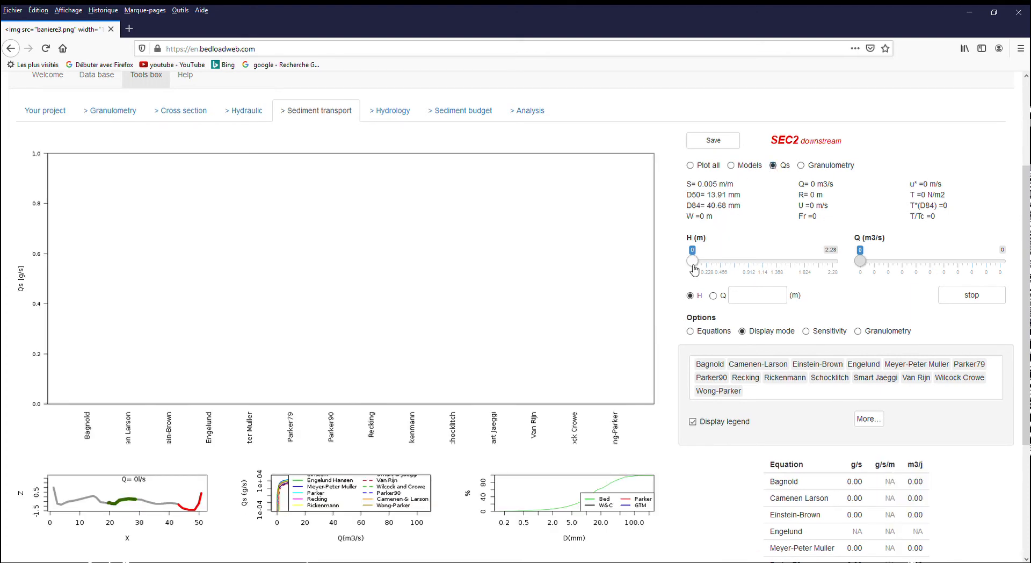
pyautogui.moveTo(693, 262); pyautogui.dragTo(759, 262)
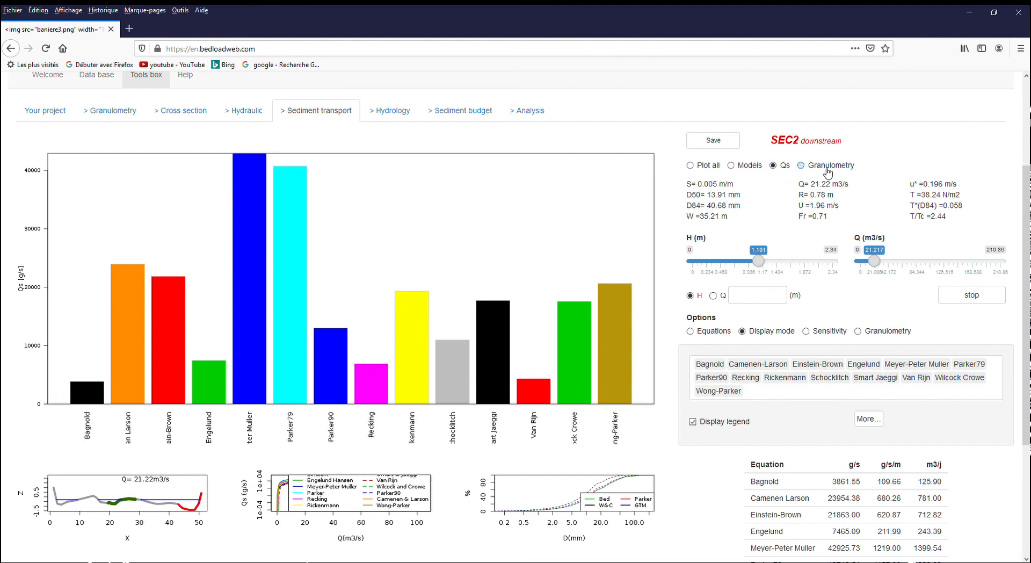
pyautogui.click(801, 165)
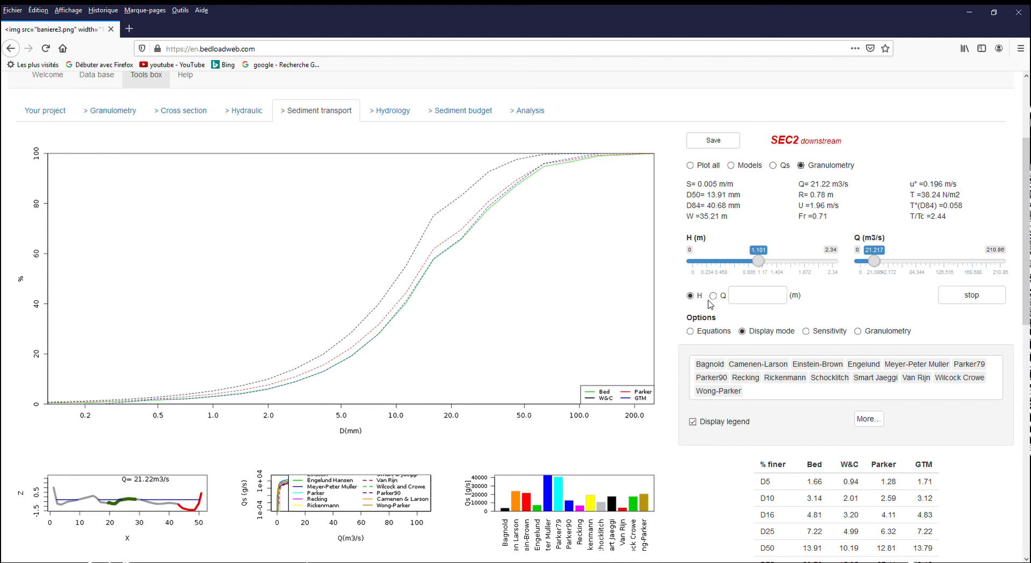
pyautogui.click(731, 166)
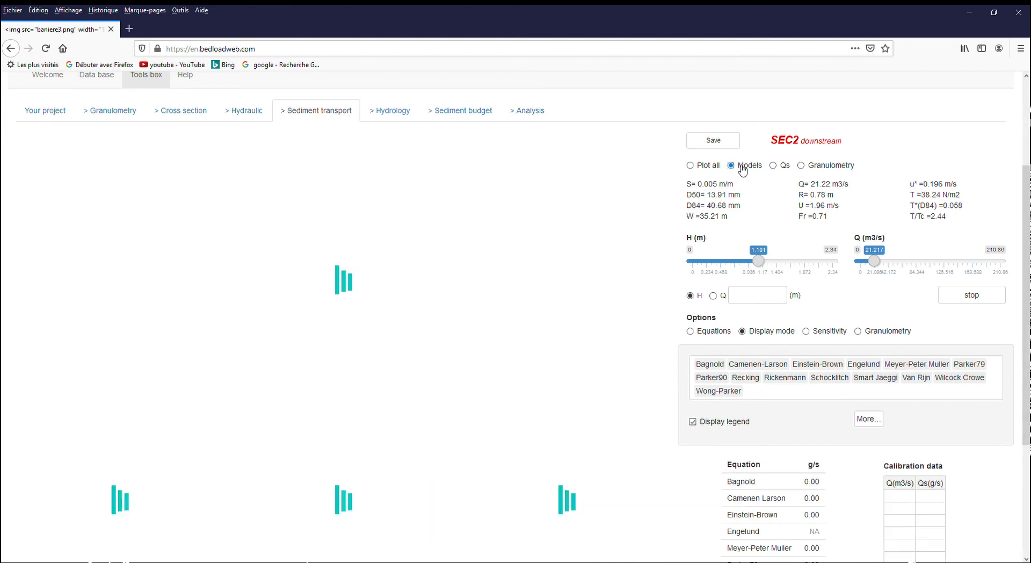
# Import the measured Q and Qs calibration data file and compare its points with the Models curves
pyautogui.scroll(-3, 1014, 201)
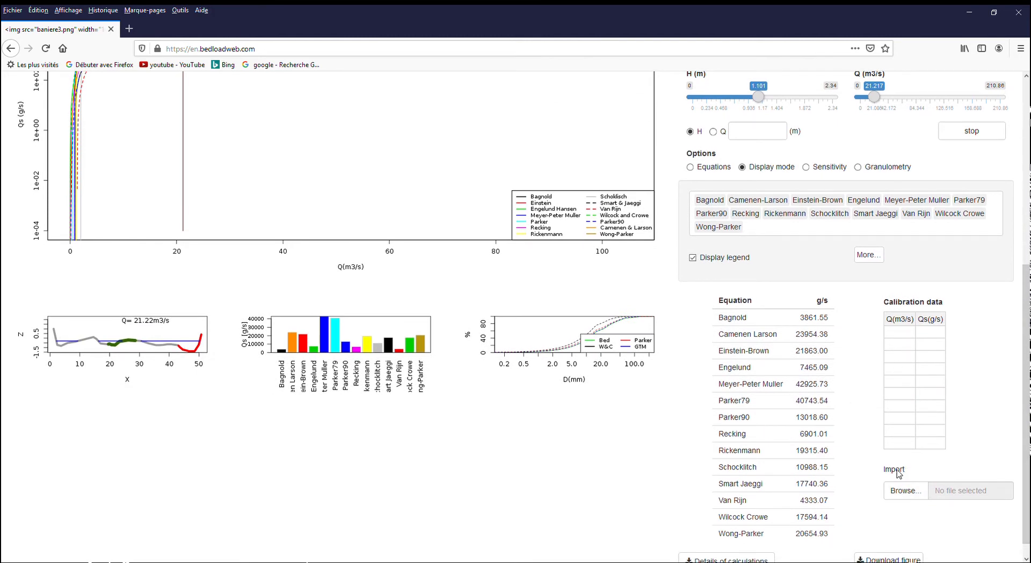
pyautogui.click(905, 492)
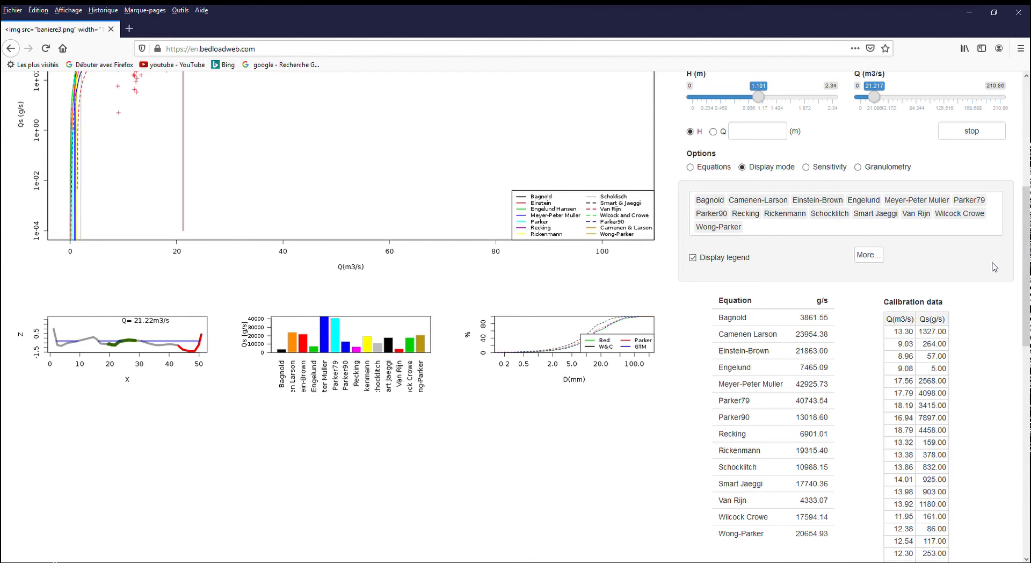
pyautogui.moveTo(1027, 298); pyautogui.dragTo(1029, 203)
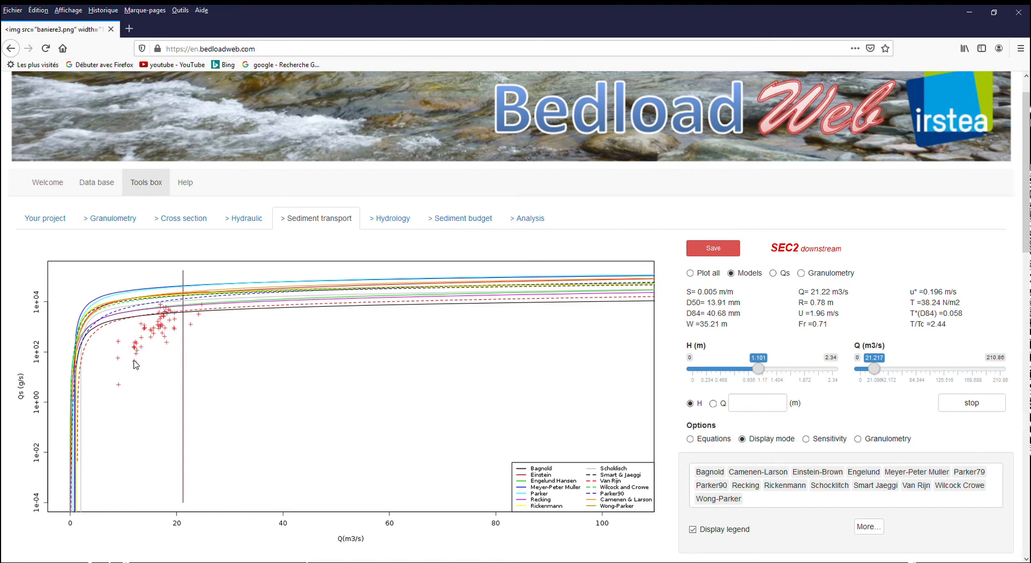
pyautogui.moveTo(1026, 242); pyautogui.dragTo(1021, 311)
pyautogui.scroll(2, 1021, 311)
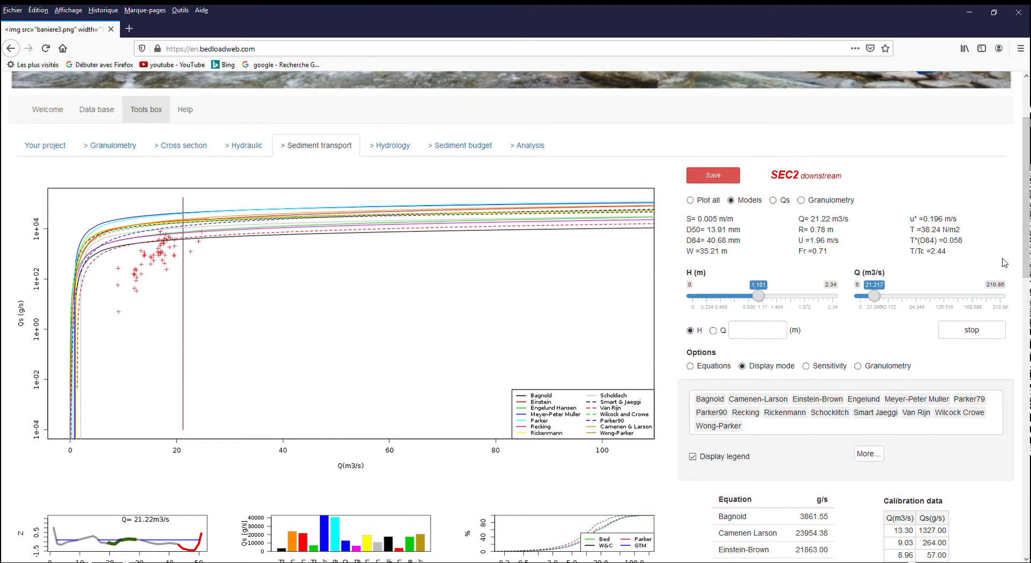
# Examine the equation calibration options alongside the Models and Qs plots of the downstream section
pyautogui.click(792, 200)
pyautogui.click(732, 199)
pyautogui.moveTo(1026, 232); pyautogui.dragTo(1027, 290)
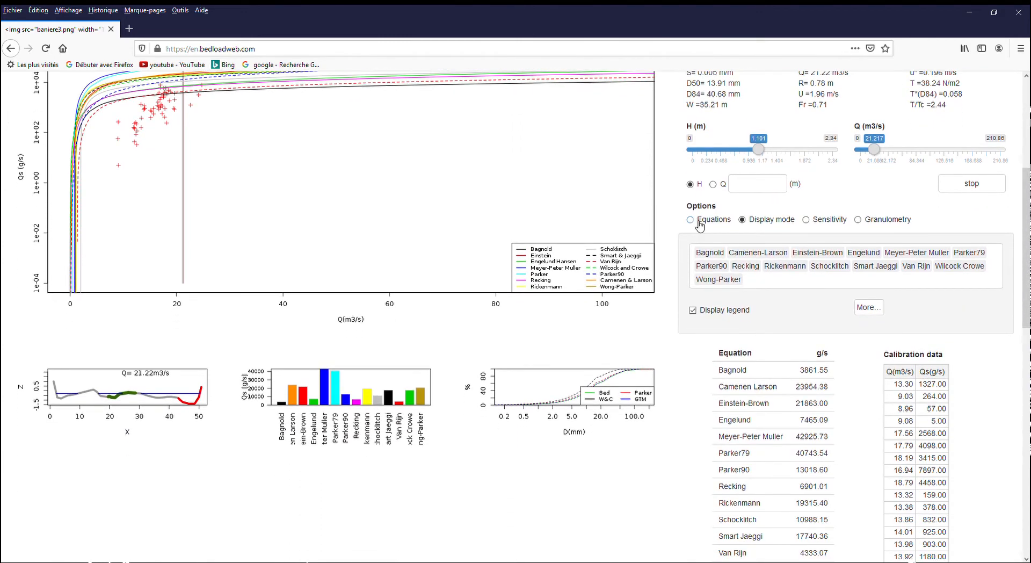
pyautogui.click(720, 225)
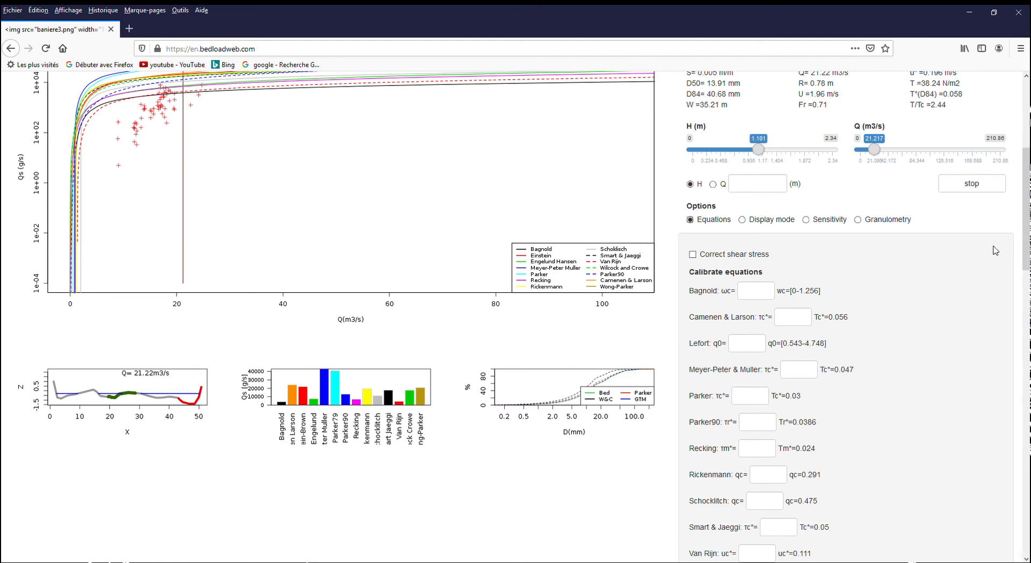
pyautogui.moveTo(1027, 245); pyautogui.dragTo(1026, 219)
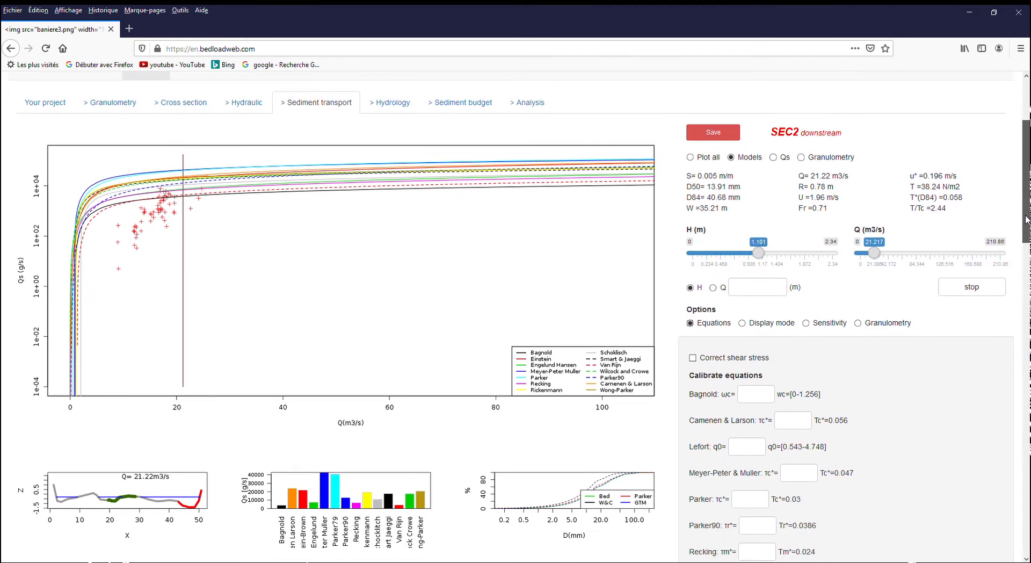
pyautogui.click(785, 157)
pyautogui.moveTo(1023, 210); pyautogui.dragTo(1021, 374)
pyautogui.moveTo(1020, 374); pyautogui.dragTo(1020, 261)
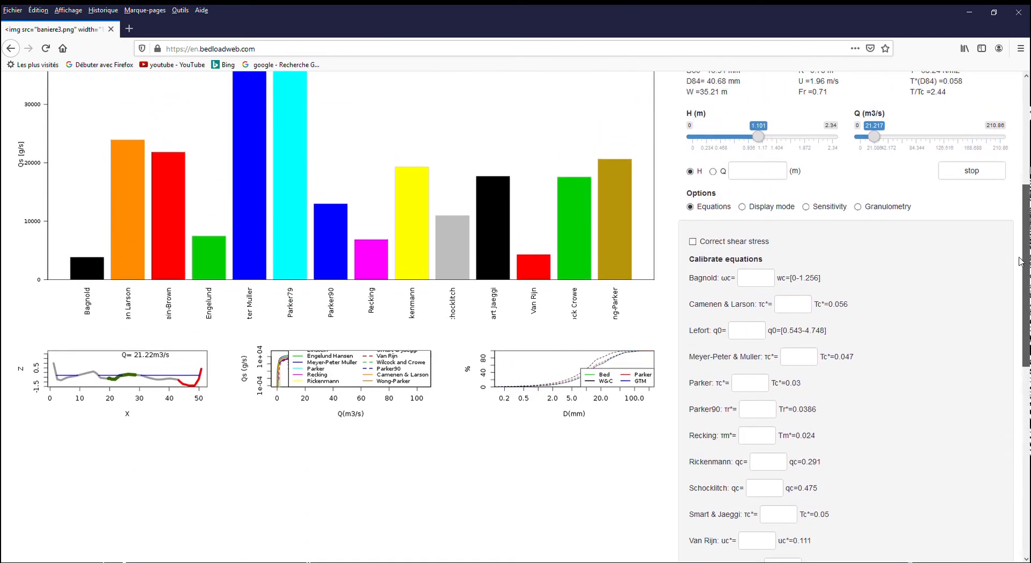
# Consult the Granulometry options, plot and bedload grain size distribution validation section, and save the downstream sediment transport settings
pyautogui.click(858, 206)
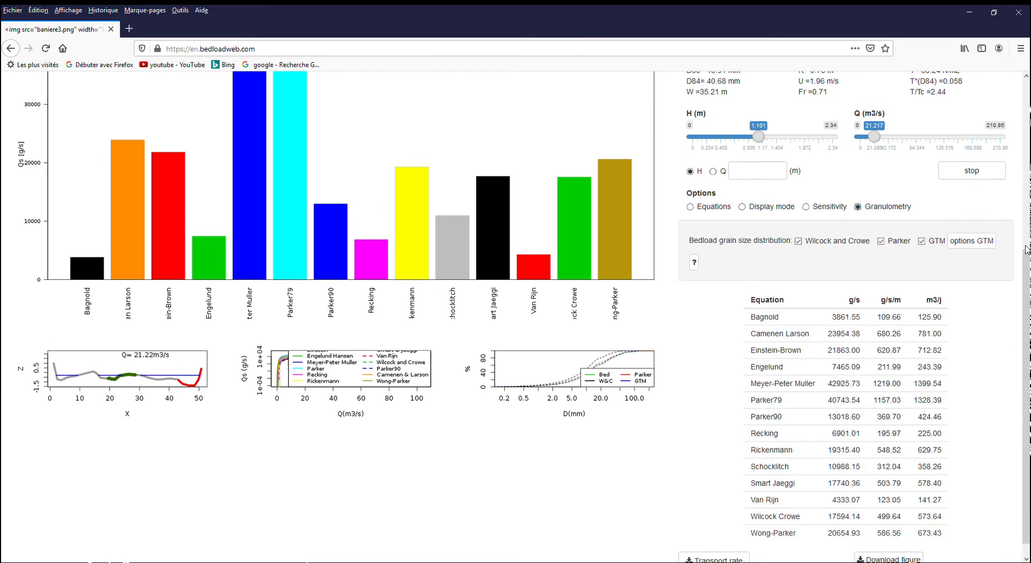
pyautogui.scroll(3, 1027, 248)
pyautogui.click(800, 172)
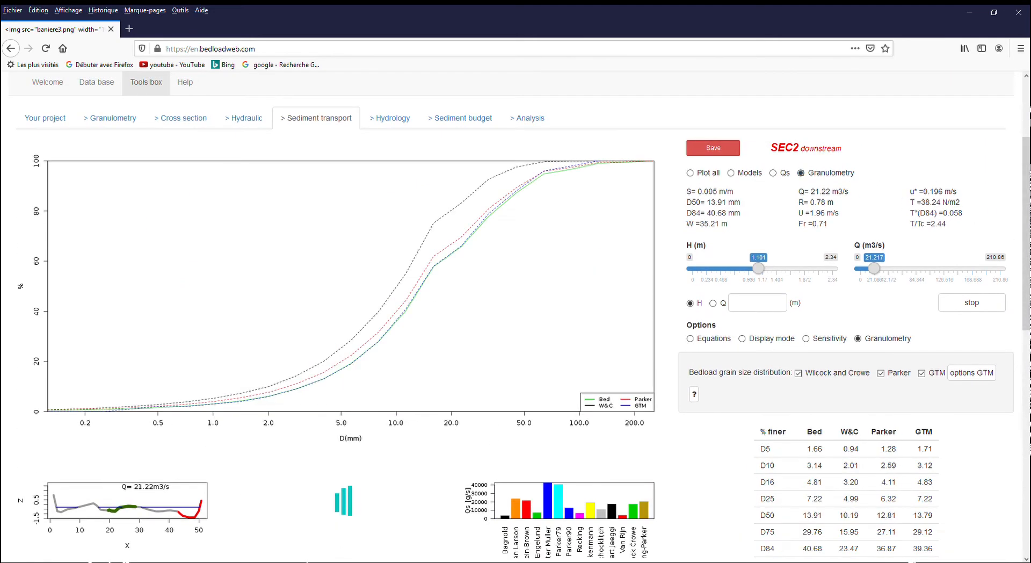
pyautogui.scroll(-9, 1026, 259)
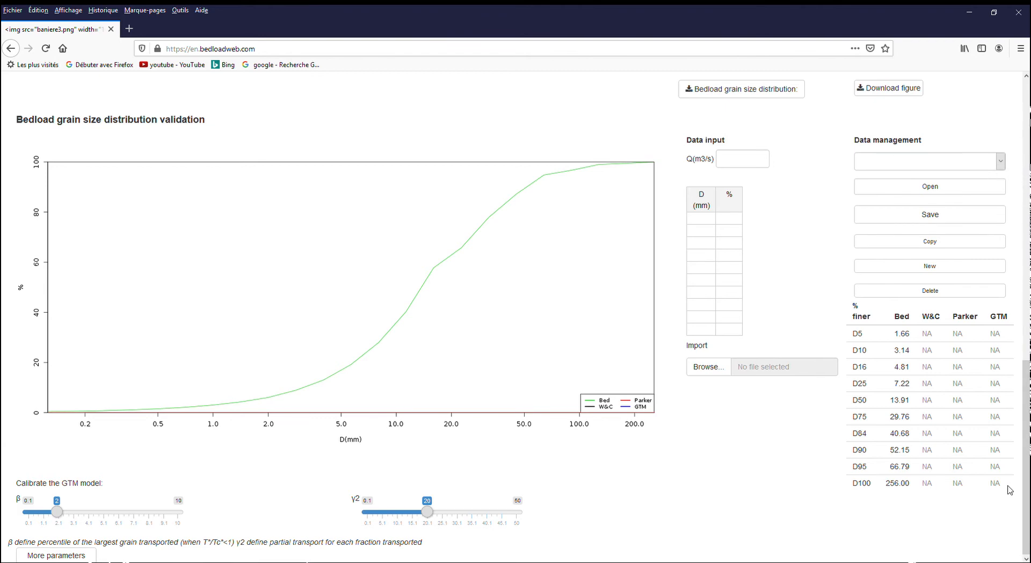
pyautogui.moveTo(1025, 493); pyautogui.dragTo(1025, 274)
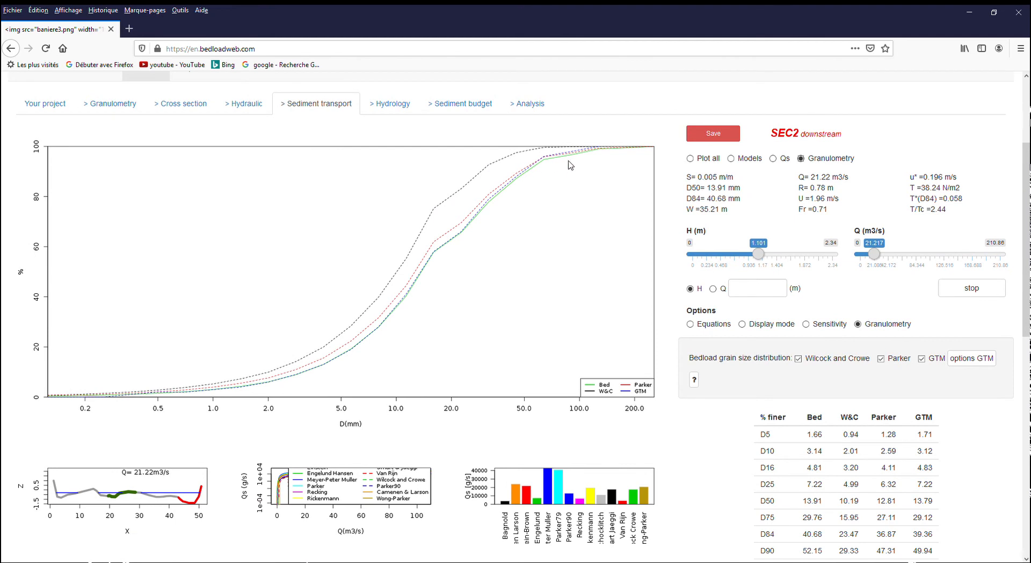
pyautogui.click(713, 133)
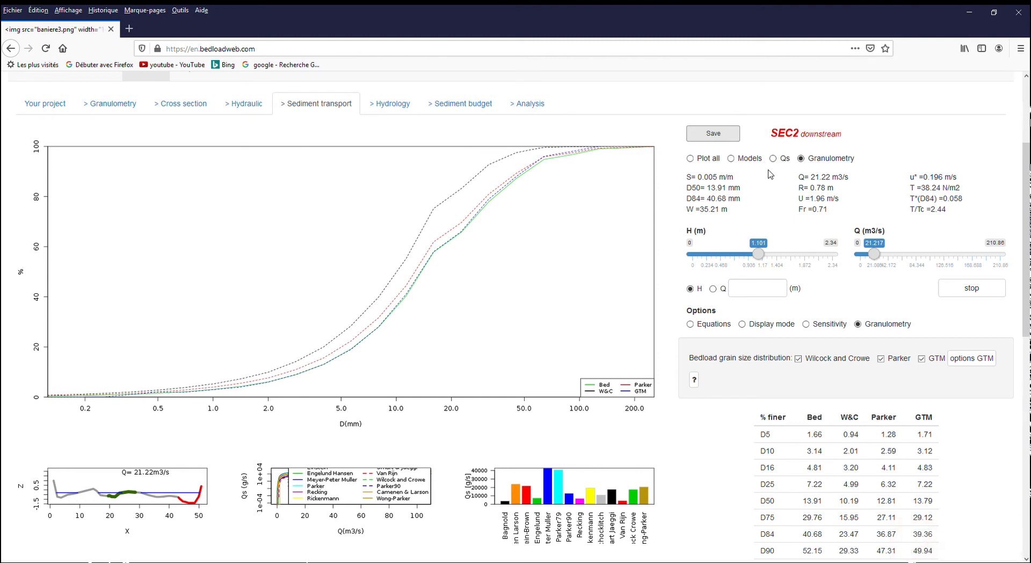
# Revisit the downstream cross section and return to its sediment transport results
pyautogui.click(247, 104)
pyautogui.click(192, 106)
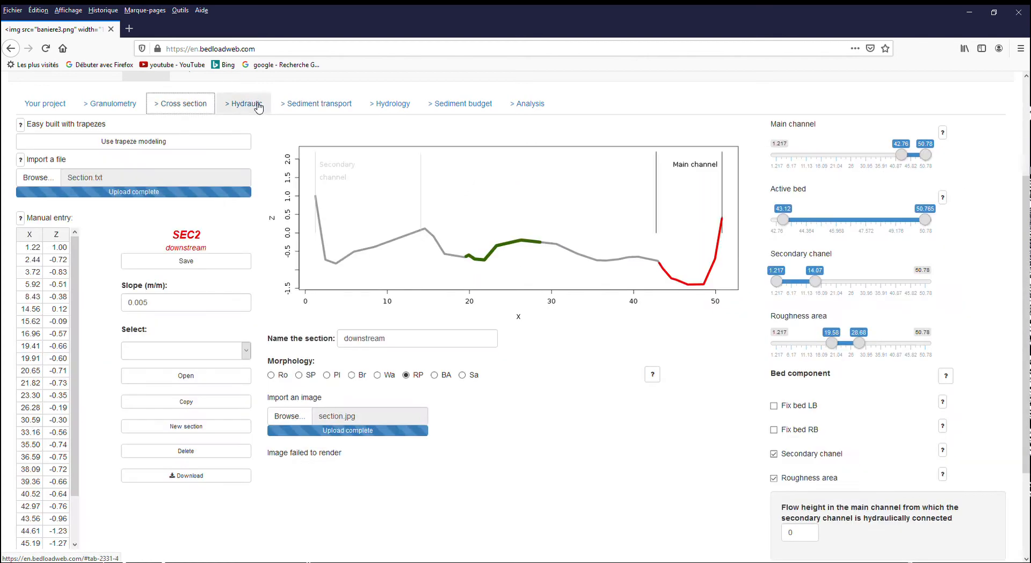
pyautogui.click(315, 104)
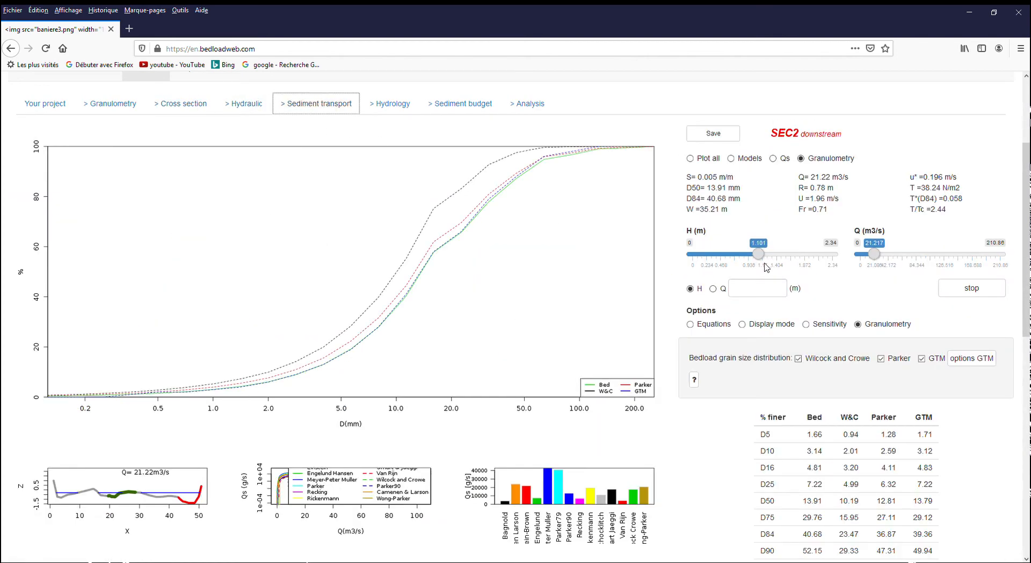
pyautogui.click(314, 104)
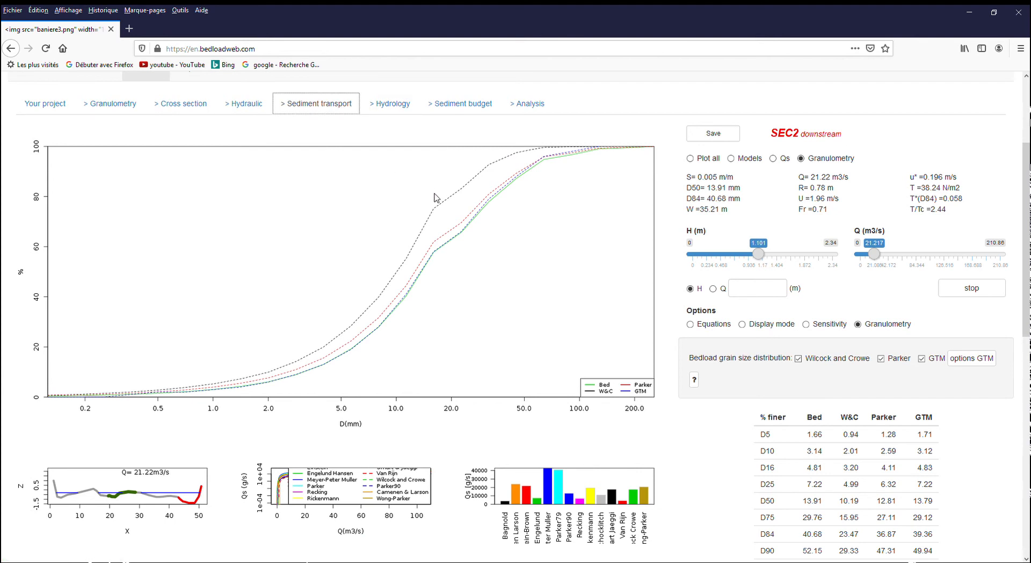
# Open the Hydrology page, look at the flow duration curve option, return to Hydrograph and show the parameters for building one
pyautogui.click(406, 109)
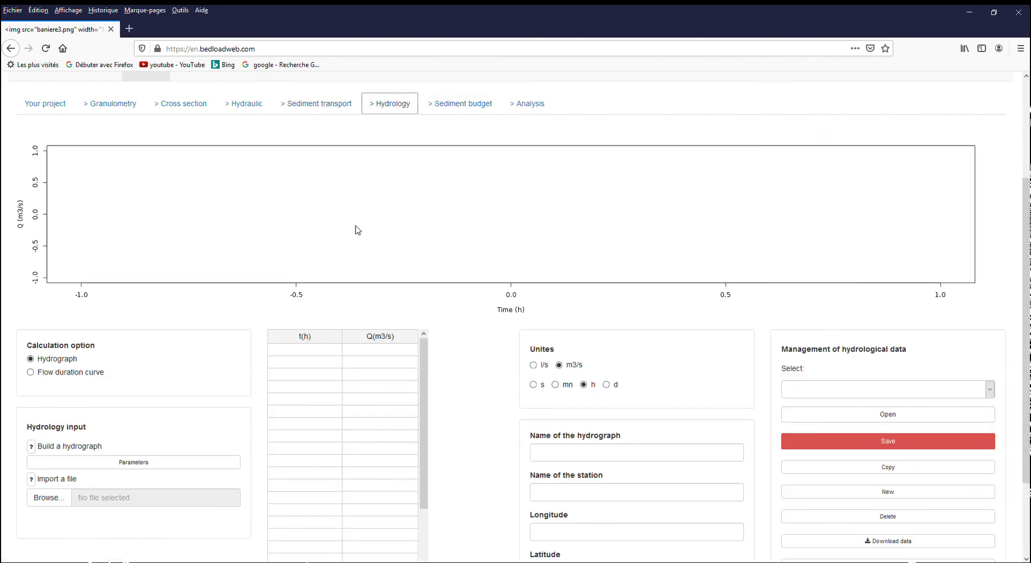
pyautogui.scroll(-3, 1022, 221)
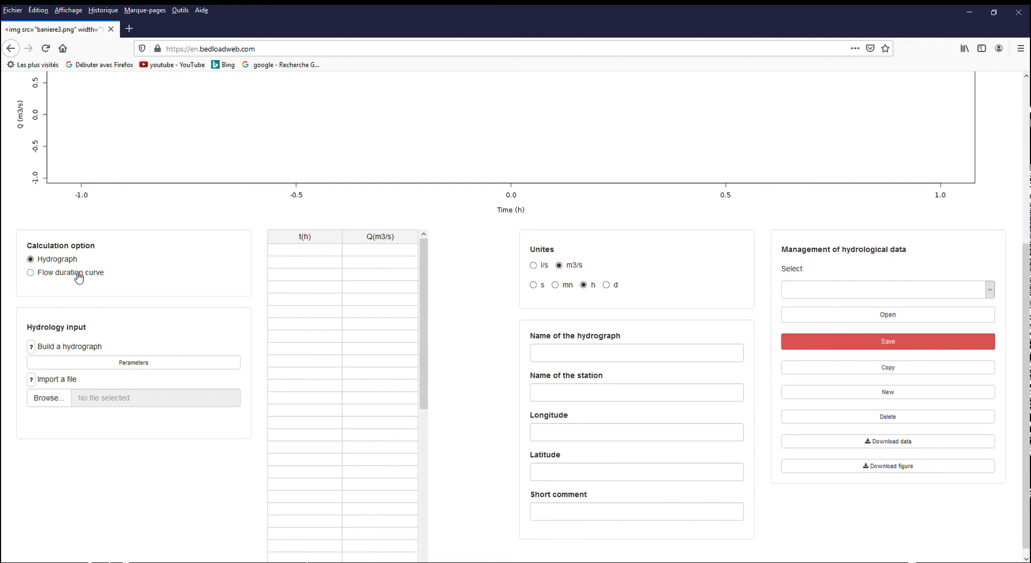
pyautogui.click(76, 274)
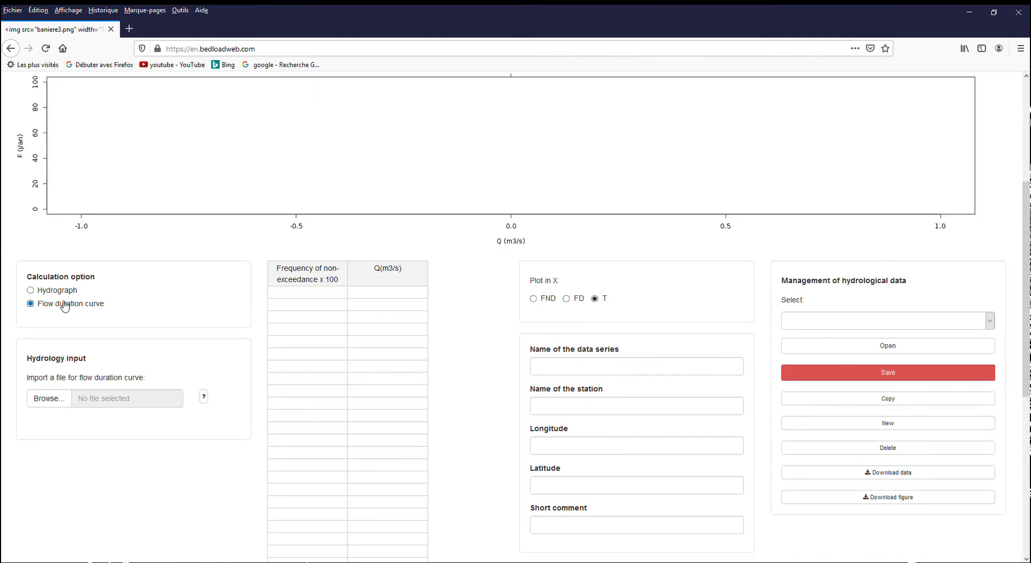
pyautogui.click(70, 290)
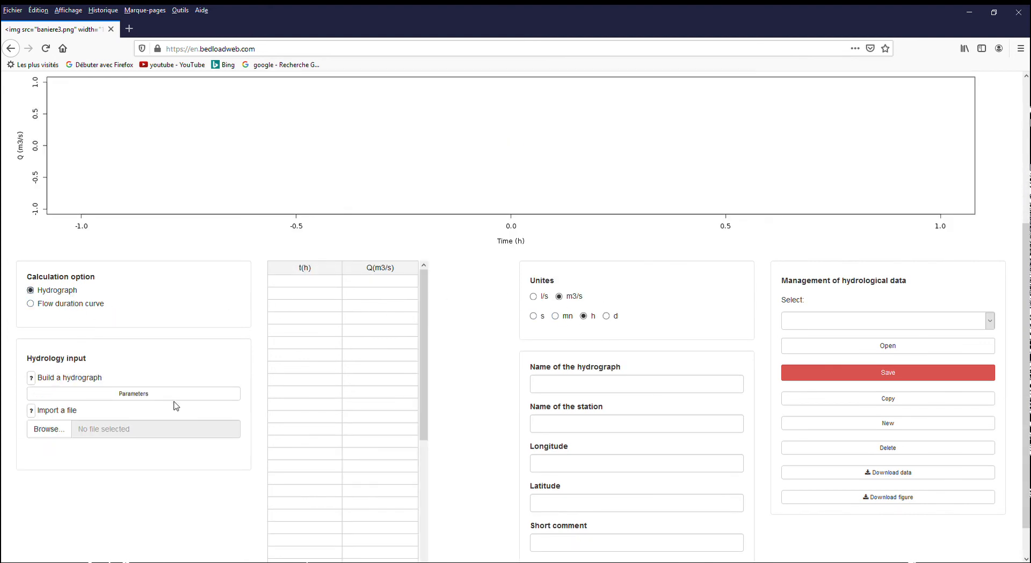
pyautogui.click(141, 397)
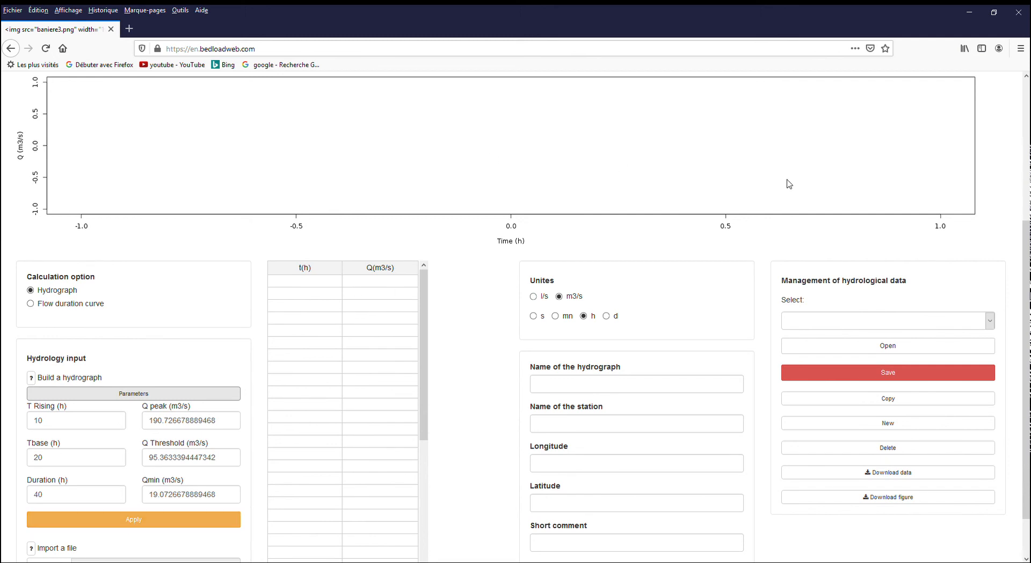
# Check the downstream cross section and return to the Hydrology page
pyautogui.moveTo(1026, 244)
pyautogui.mouseDown()
pyautogui.moveTo(1026, 212)
pyautogui.moveTo(1026, 298)
pyautogui.moveTo(1026, 230)
pyautogui.mouseUp()
pyautogui.click(177, 108)
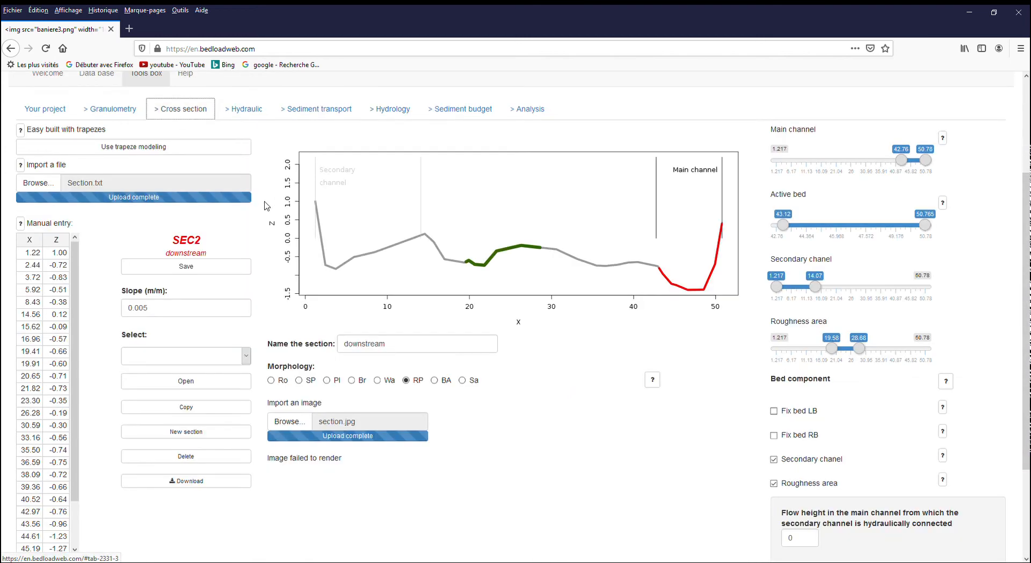
pyautogui.click(451, 114)
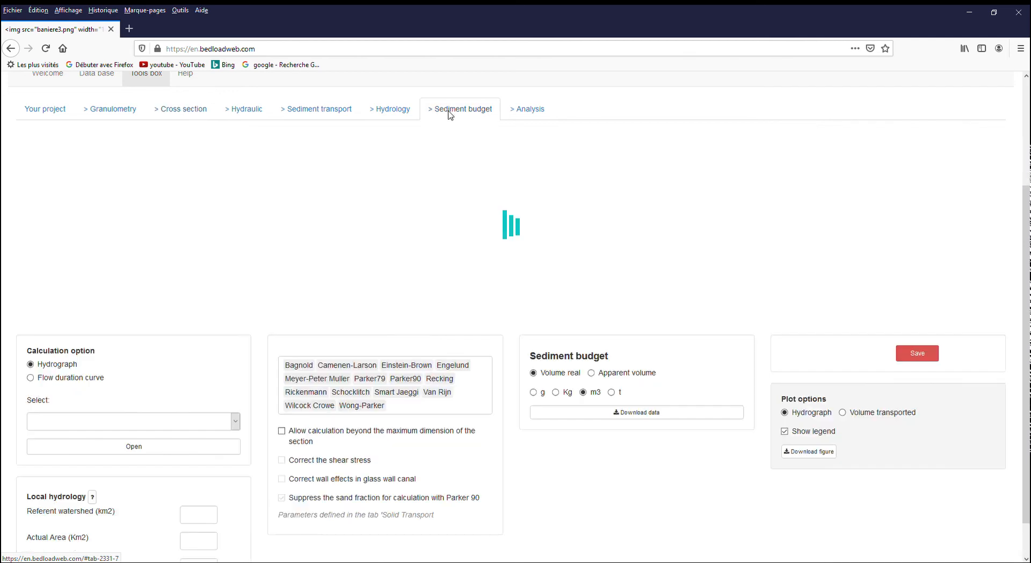
pyautogui.click(396, 116)
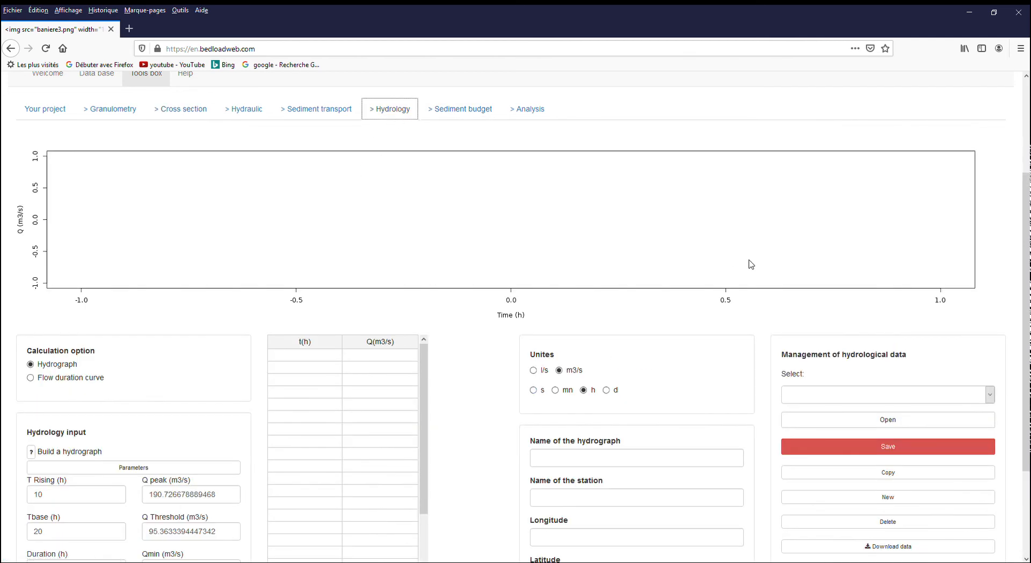
# Build the hydrograph with T Rising 10 h, Tbase 20 h and Duration 40 h, and inspect its discharge values in the table
pyautogui.scroll(-2, 1023, 256)
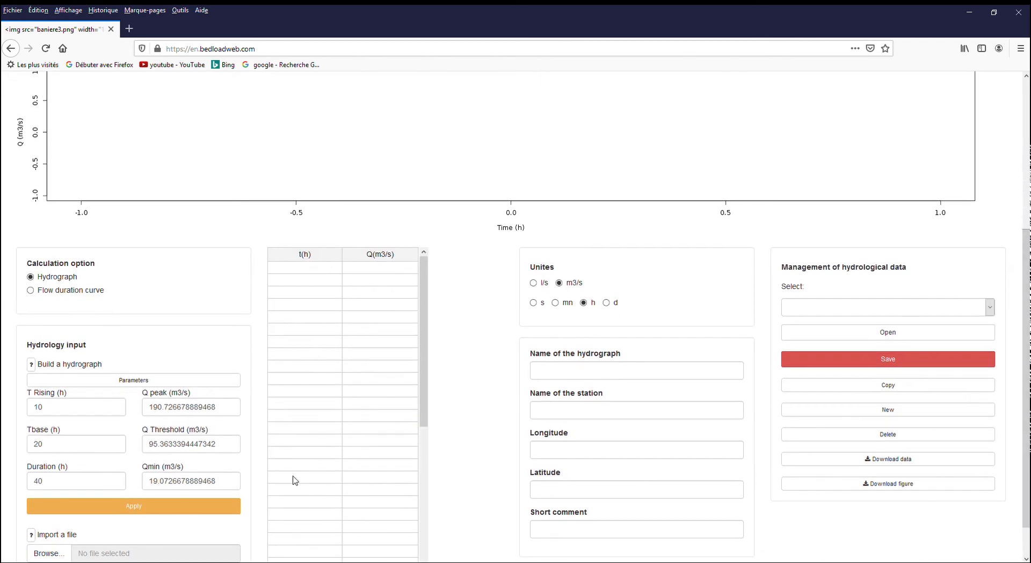
pyautogui.click(138, 512)
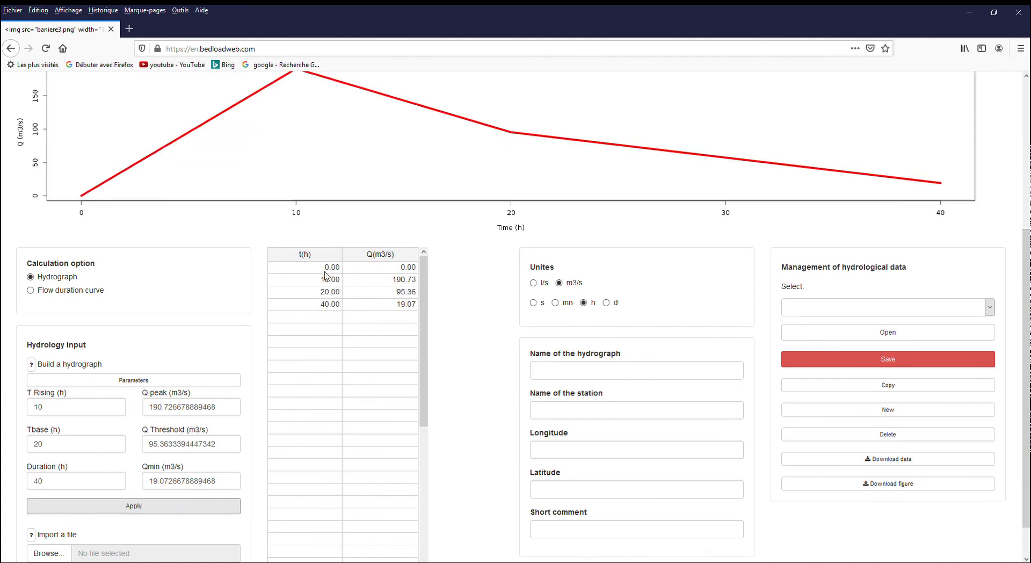
pyautogui.click(411, 283)
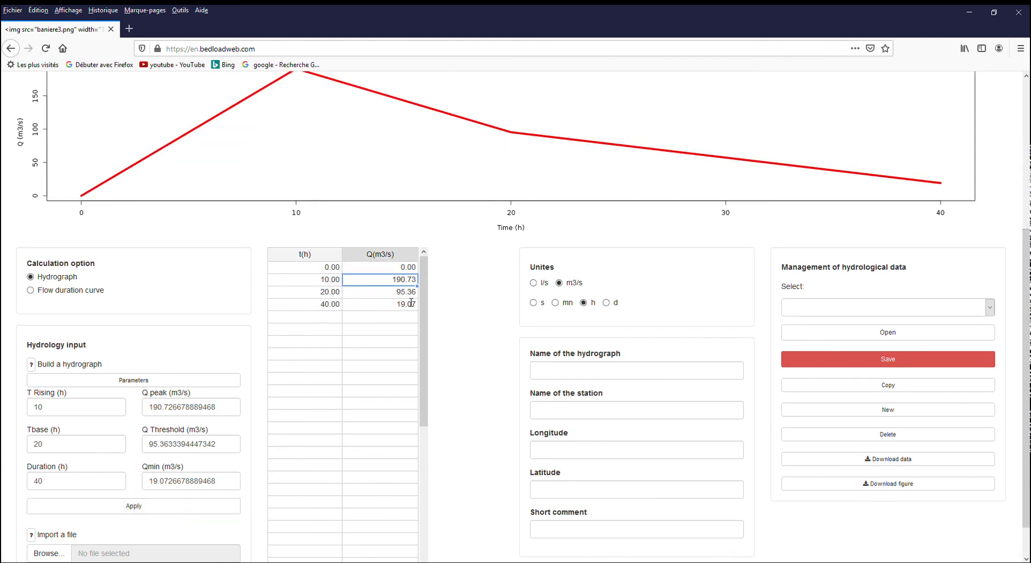
pyautogui.click(408, 295)
pyautogui.click(406, 301)
pyautogui.click(395, 270)
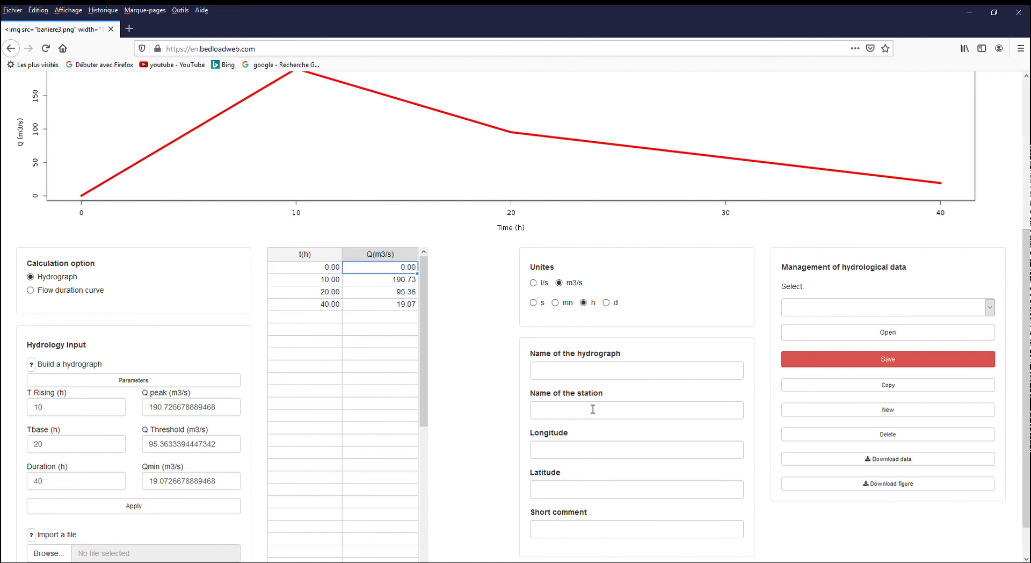
# Name the hydrograph triangular, save it, and keep its discharge unit as m3/s
pyautogui.click(583, 377)
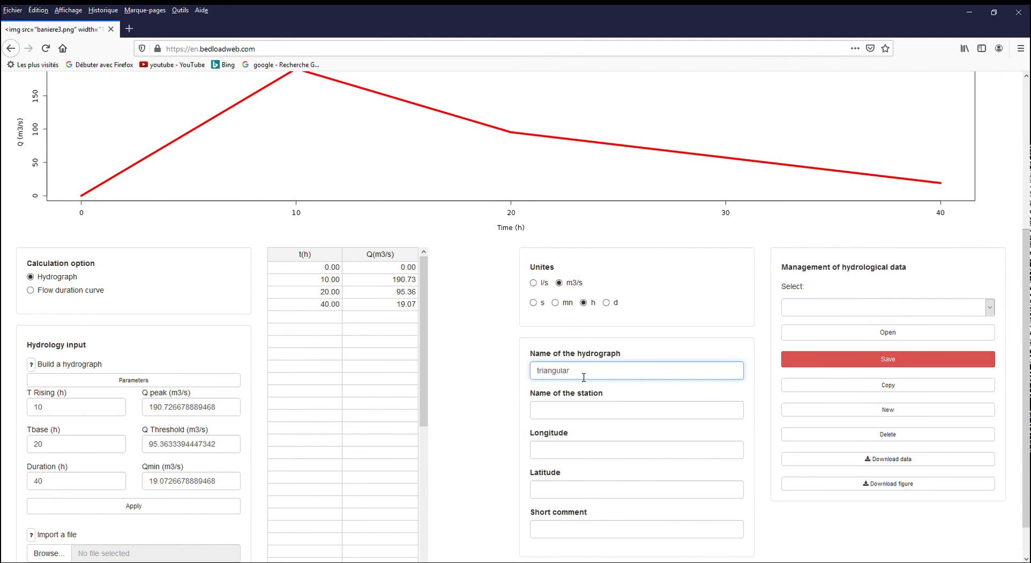
pyautogui.click(848, 359)
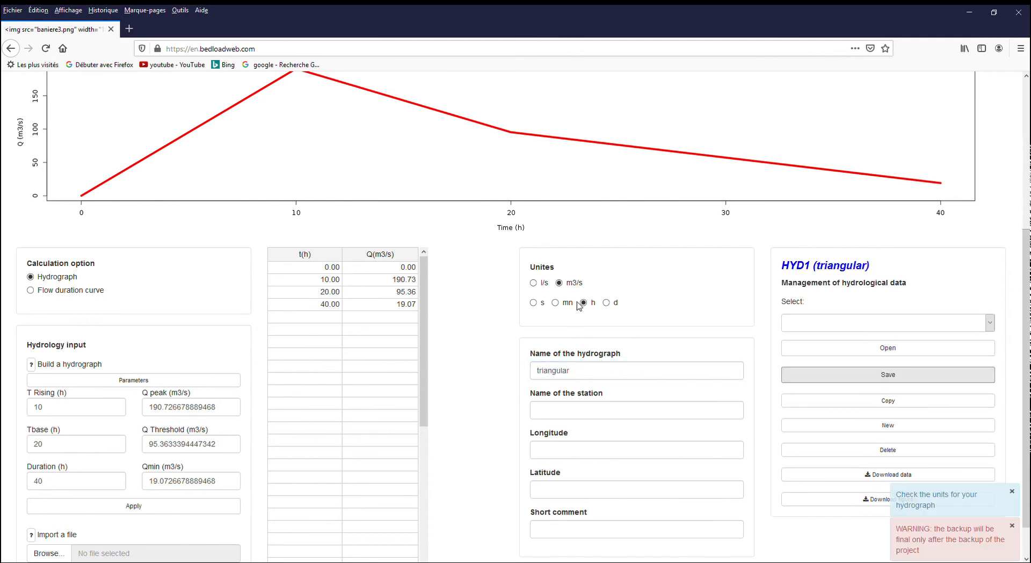
pyautogui.click(572, 283)
pyautogui.scroll(-2, 722, 423)
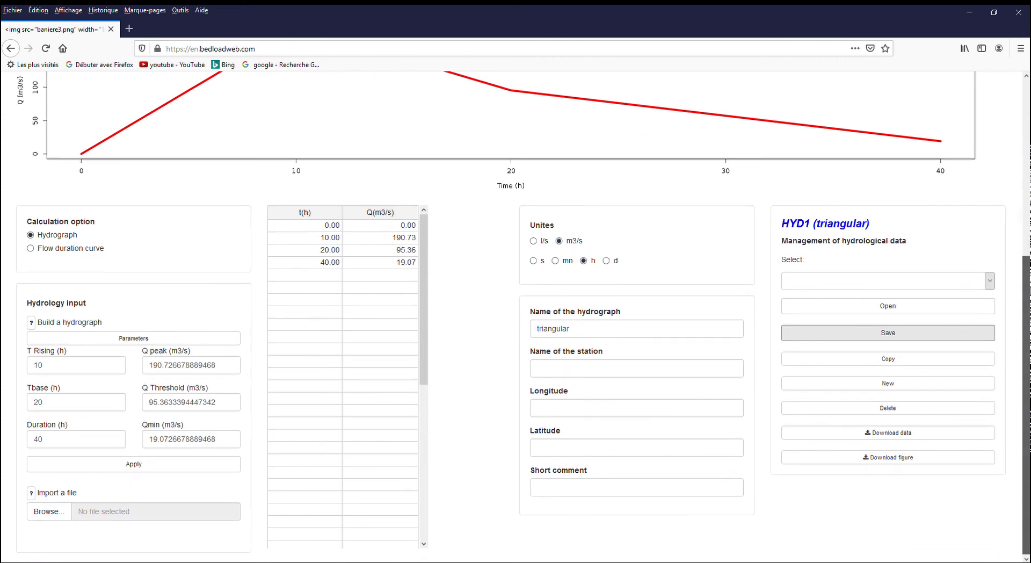
pyautogui.scroll(1, 523, 316)
pyautogui.scroll(-1, 1012, 317)
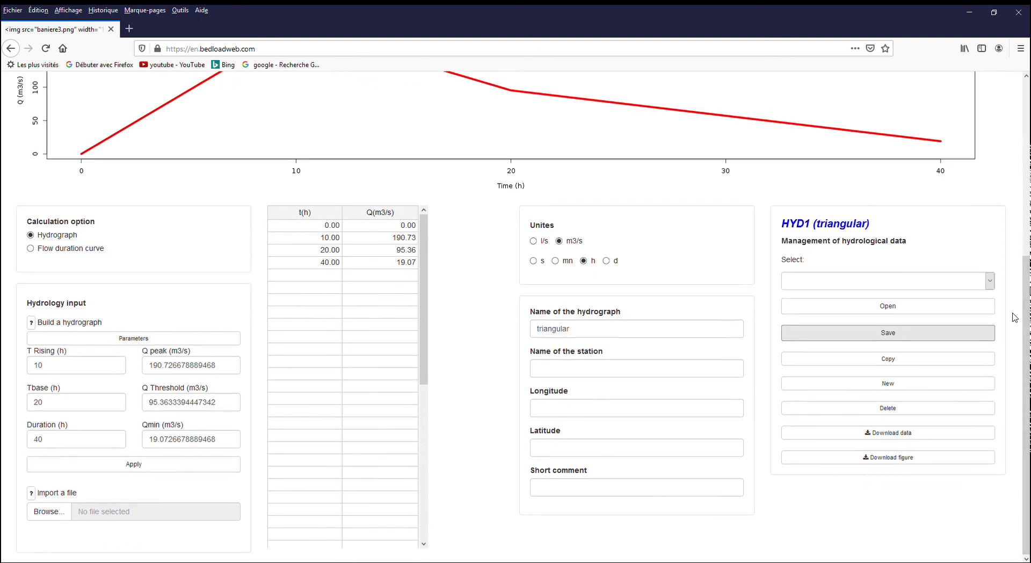
# Create a new hydrograph and import its time and discharge data from Hydrogramme.txt
pyautogui.click(887, 384)
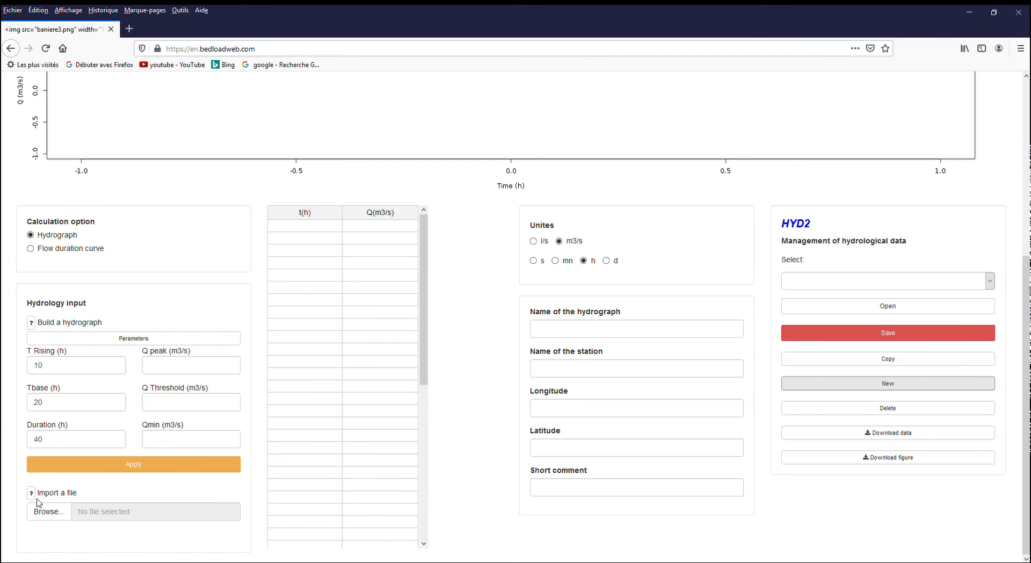
pyautogui.click(62, 513)
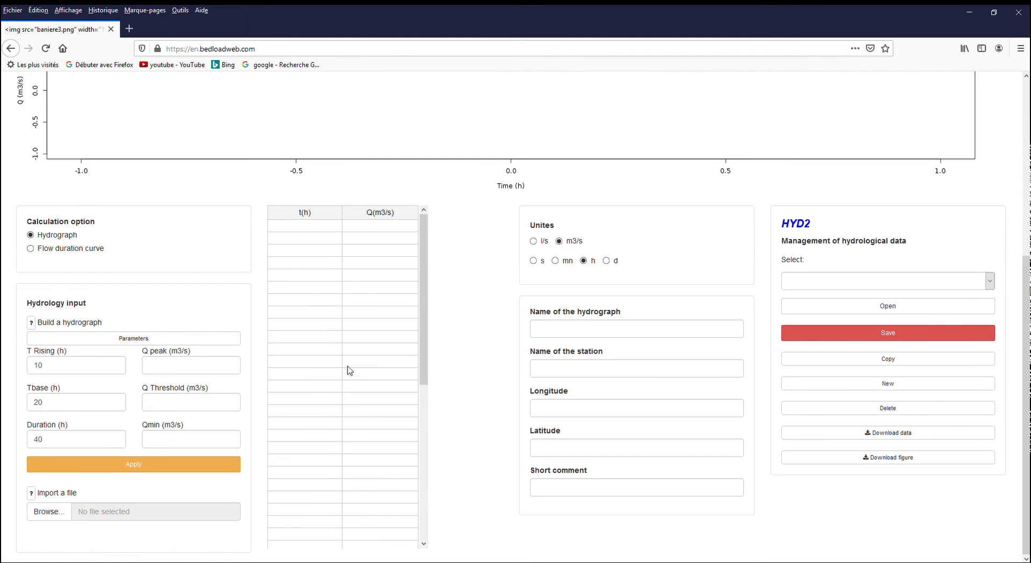
pyautogui.doubleClick(277, 134)
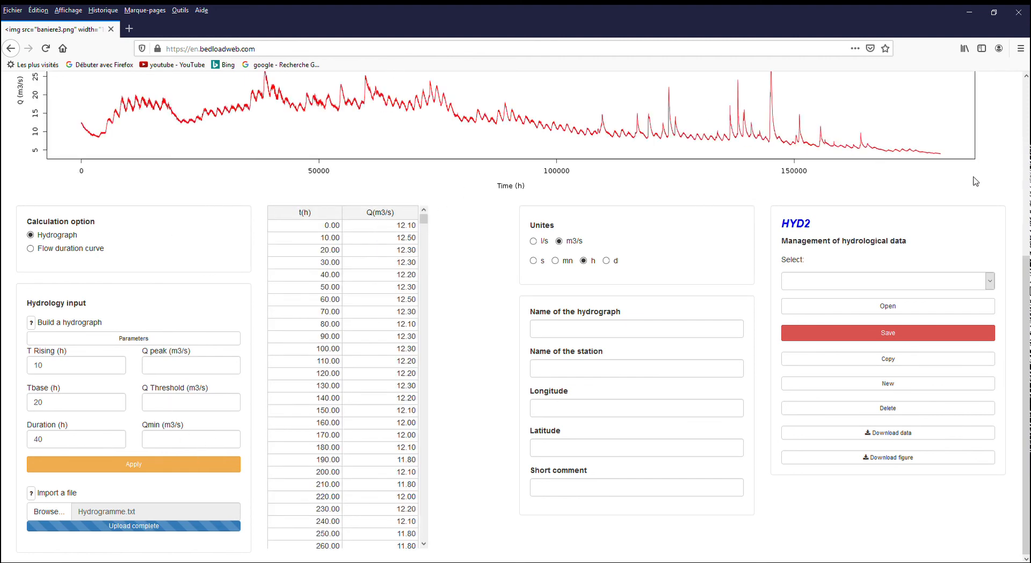
# Name the imported hydrograph natural and save it
pyautogui.scroll(3, 1019, 233)
pyautogui.scroll(-3, 1019, 233)
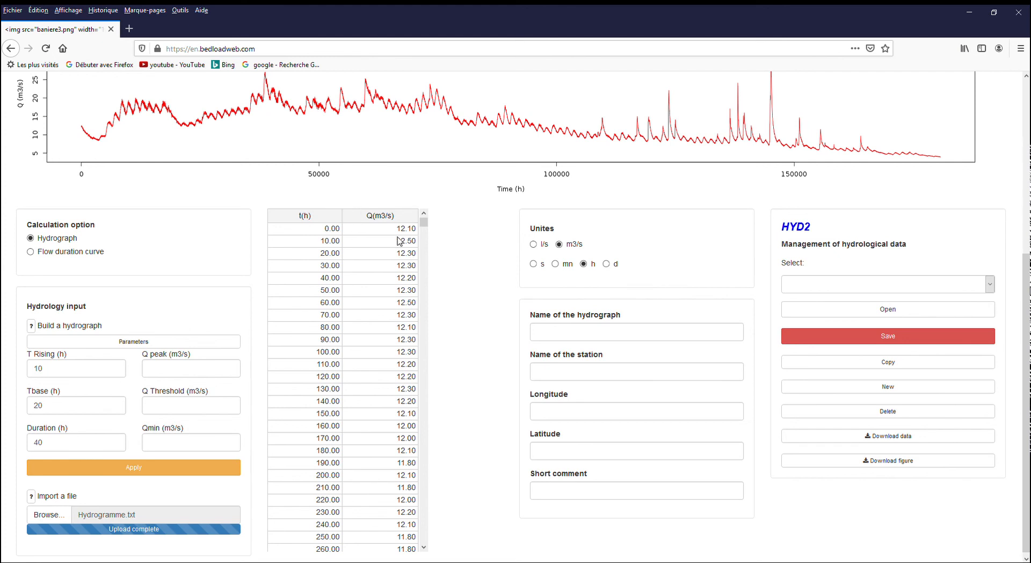
pyautogui.click(601, 338)
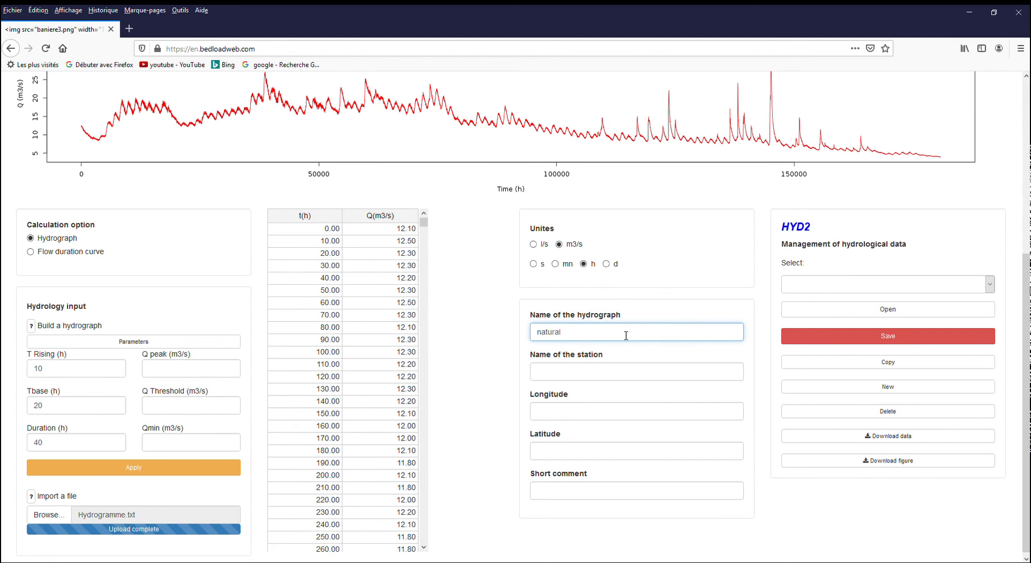
pyautogui.click(881, 336)
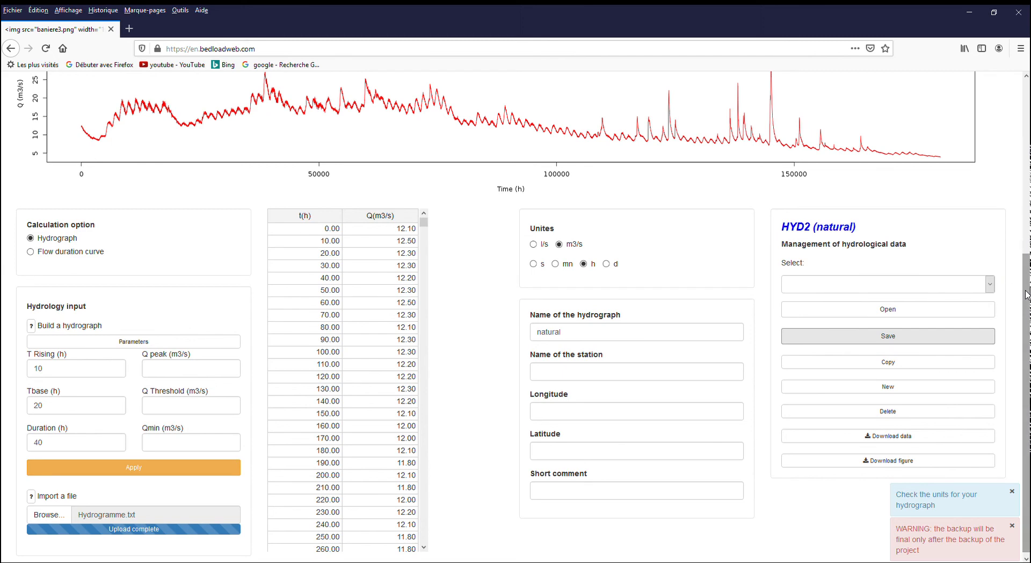
# Open hydrograph HYD1 (triangular) to view it, and reopen HYD2 (natural)
pyautogui.scroll(3, 966, 349)
pyautogui.click(940, 402)
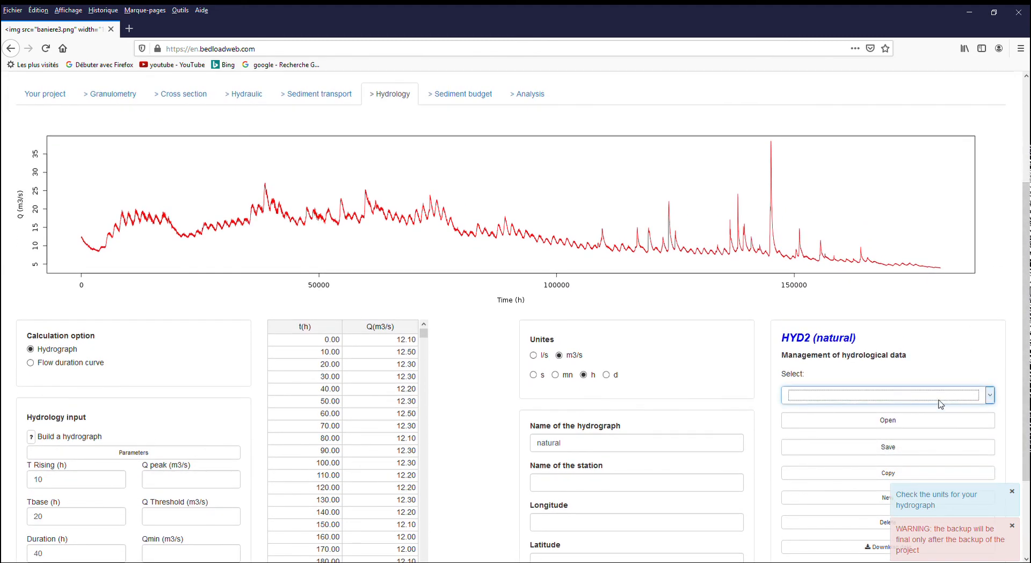
pyautogui.click(908, 420)
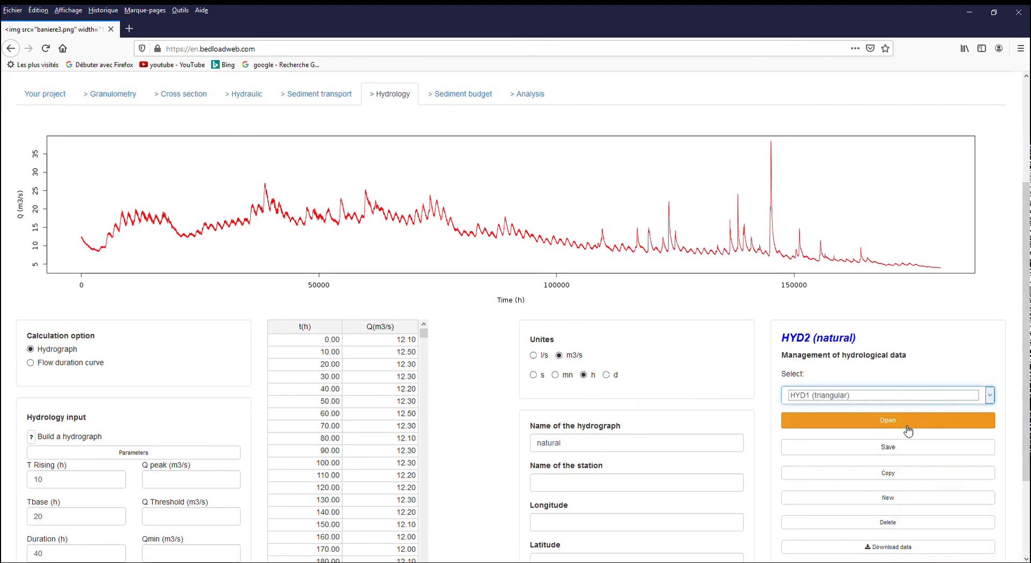
pyautogui.click(893, 394)
pyautogui.click(883, 436)
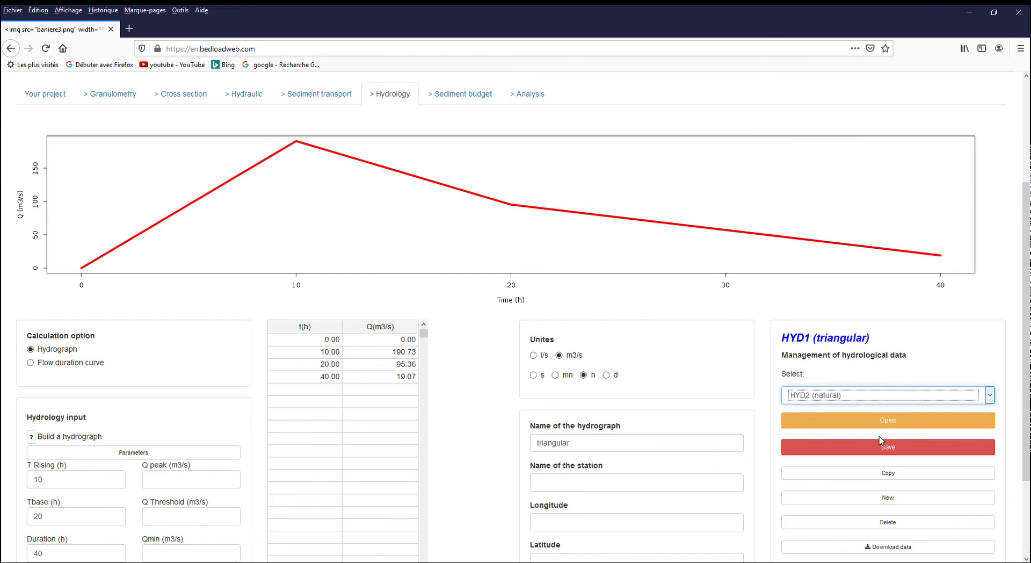
pyautogui.click(885, 418)
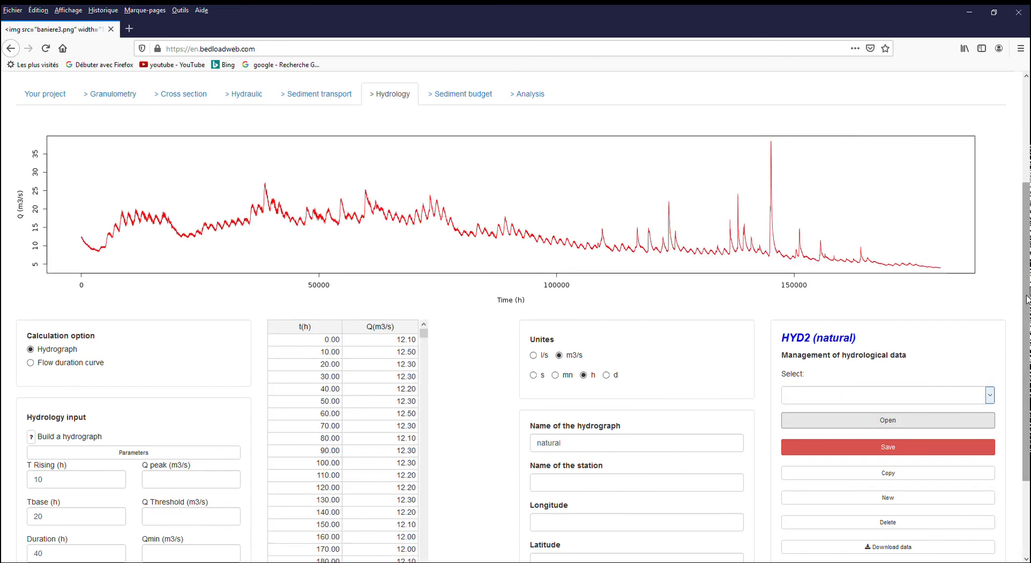
# Return to the project page and save project DemoBDW
pyautogui.moveTo(1026, 296); pyautogui.dragTo(1026, 194)
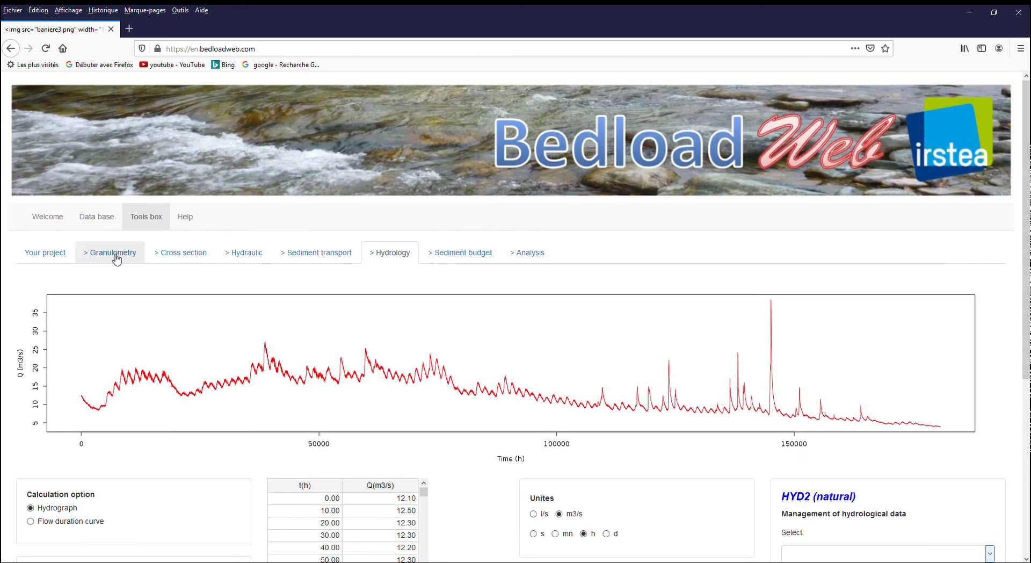
pyautogui.click(68, 255)
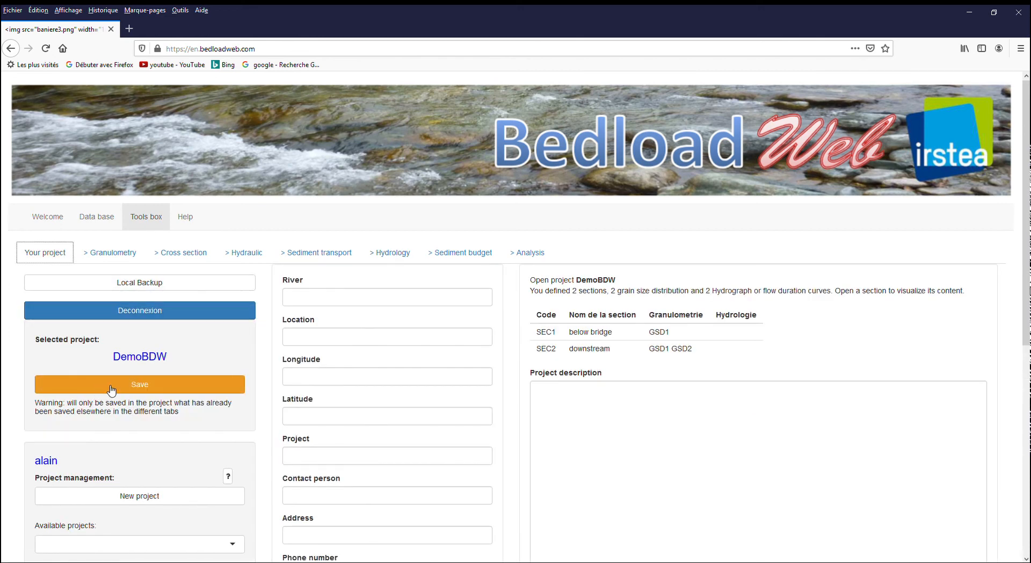
pyautogui.click(111, 386)
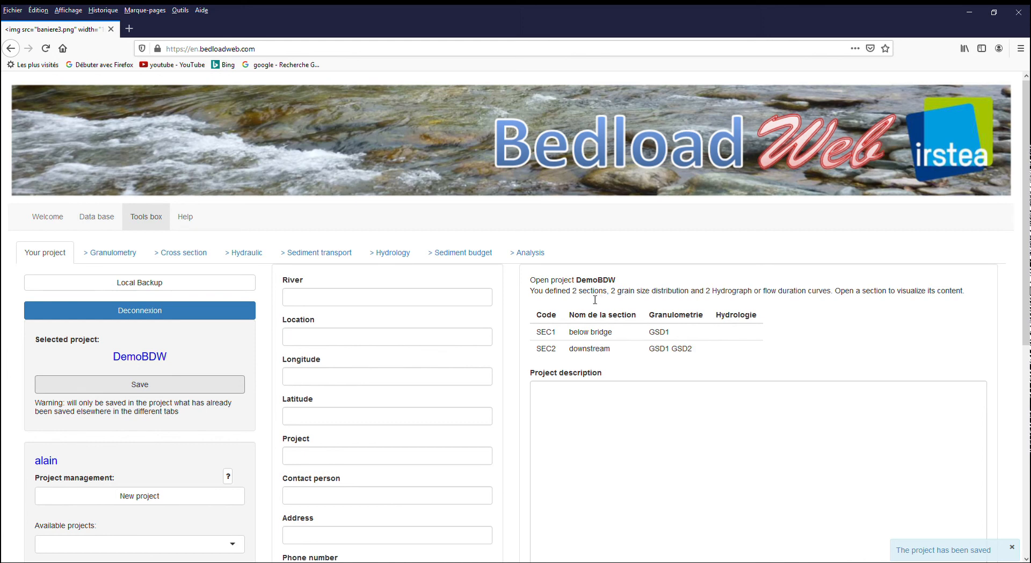
# Compute the sediment budget of the downstream section with hydrograph HYD2 (natural), and save the section
pyautogui.click(457, 258)
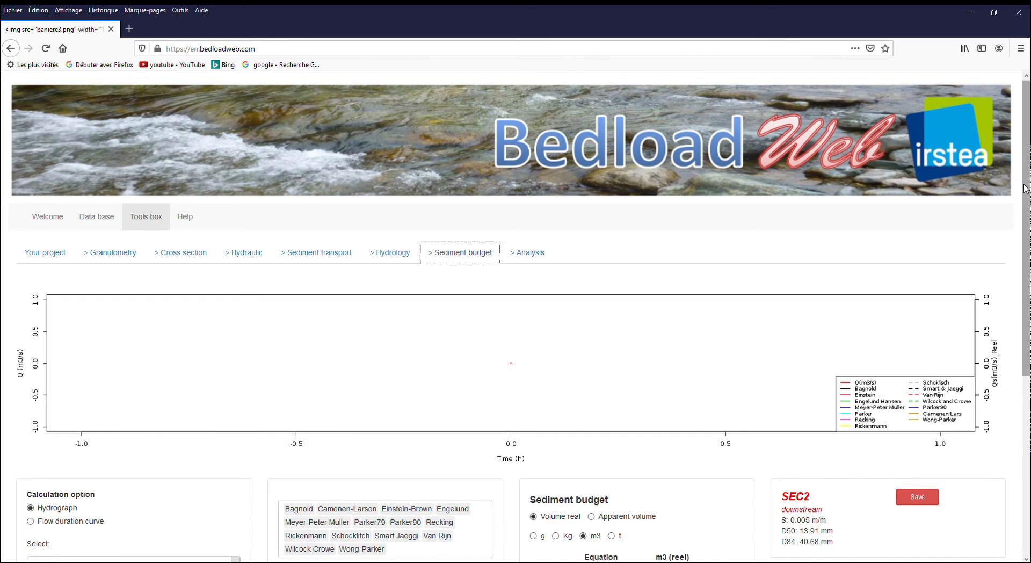
pyautogui.moveTo(1025, 188); pyautogui.dragTo(981, 304)
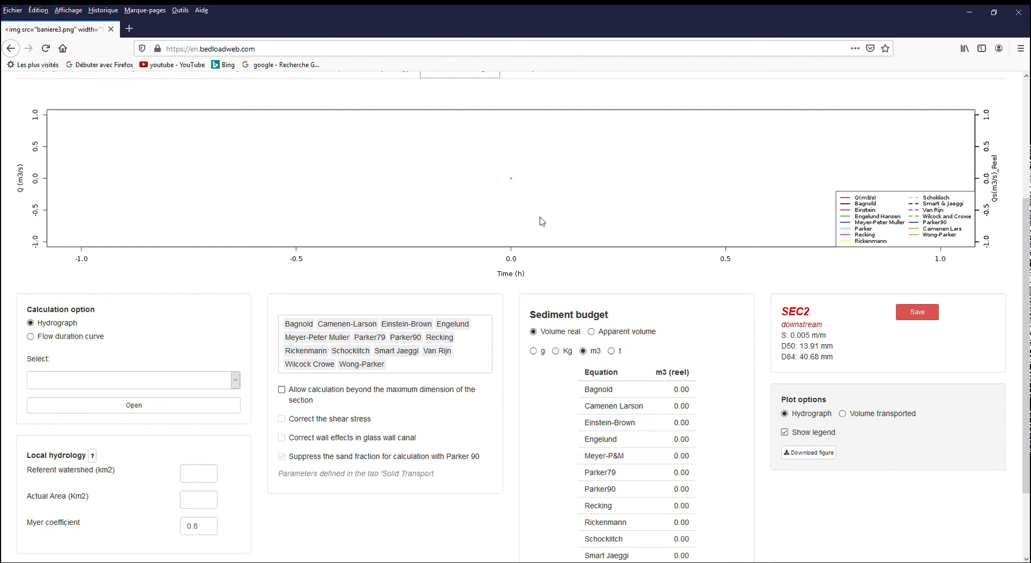
pyautogui.click(176, 385)
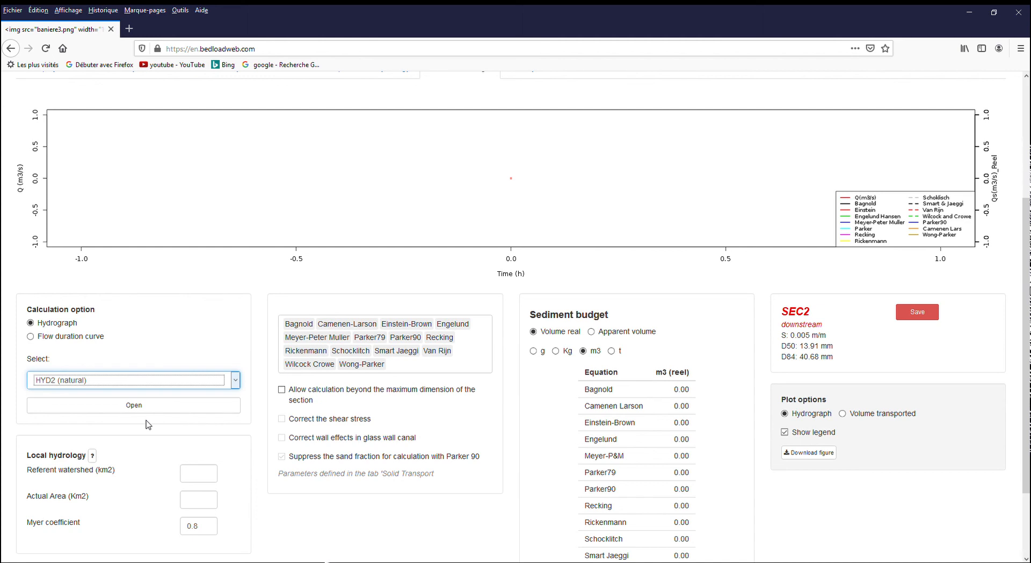
pyautogui.click(121, 400)
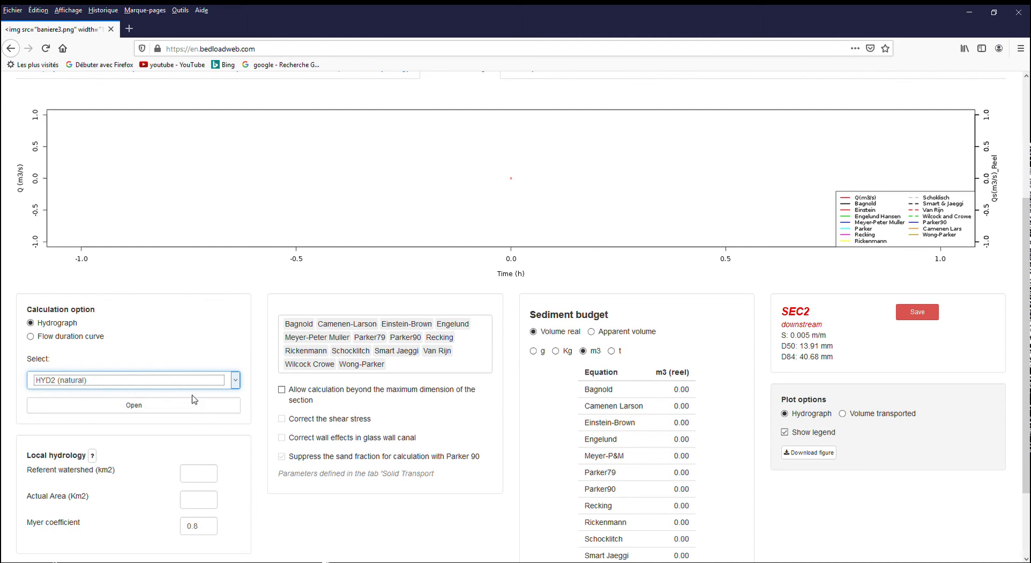
pyautogui.click(918, 315)
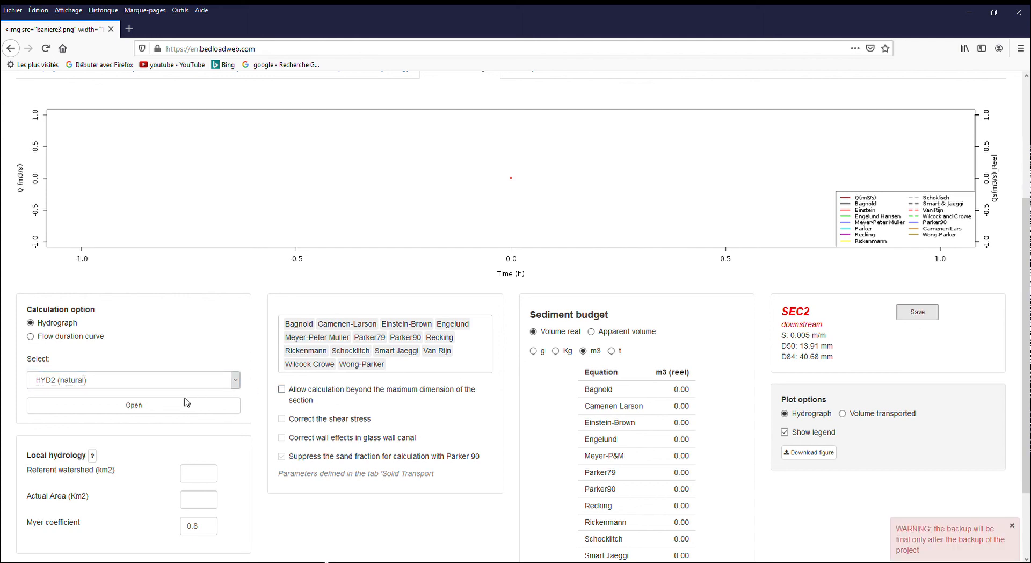
pyautogui.click(163, 406)
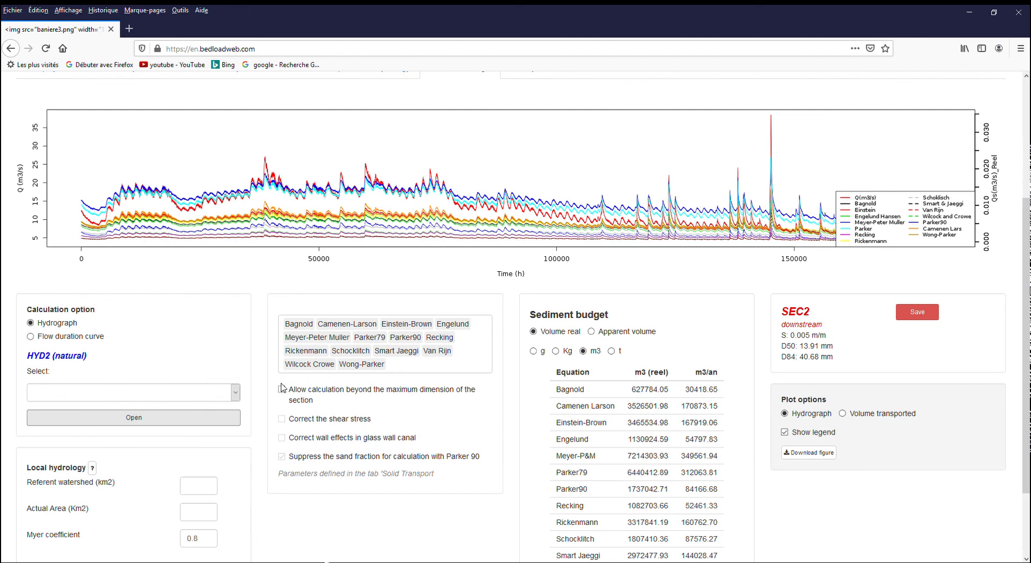
# Remove the Recking, Rickenmann, Schocklitch, Smart Jaeggi, Van Rijn, Wilcock Crowe and Wong-Parker equations from the sediment budget calculation
pyautogui.click(401, 374)
pyautogui.press('BackSpace')
pyautogui.press('BackSpace')
pyautogui.press('BackSpace')
pyautogui.press('BackSpace')
pyautogui.press('BackSpace')
pyautogui.press('BackSpace')
pyautogui.press('BackSpace')
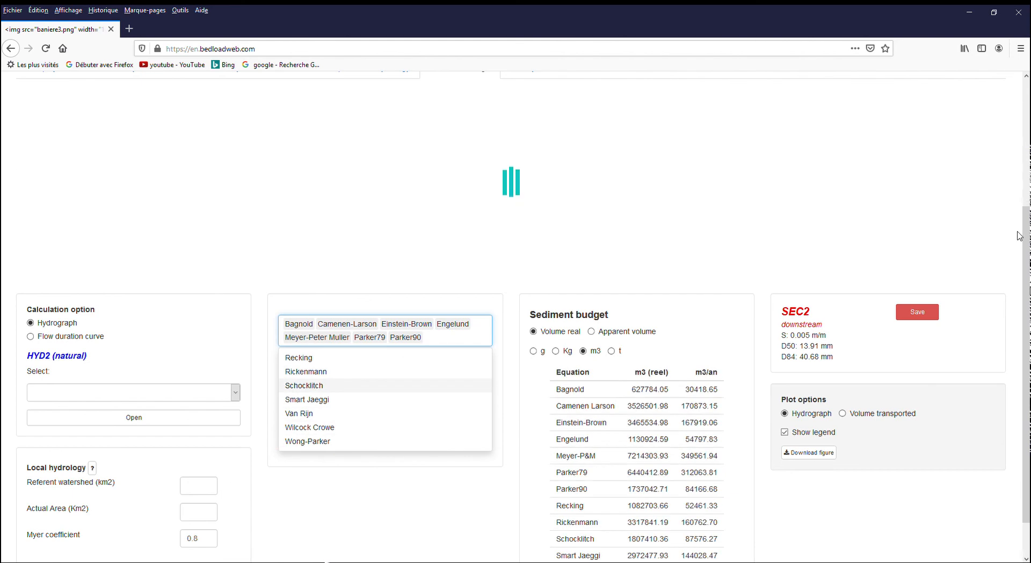
# Set the local hydrology to a referent watershed of 250 km2 and an actual area of 125 km2
pyautogui.moveTo(1026, 239); pyautogui.dragTo(1024, 264)
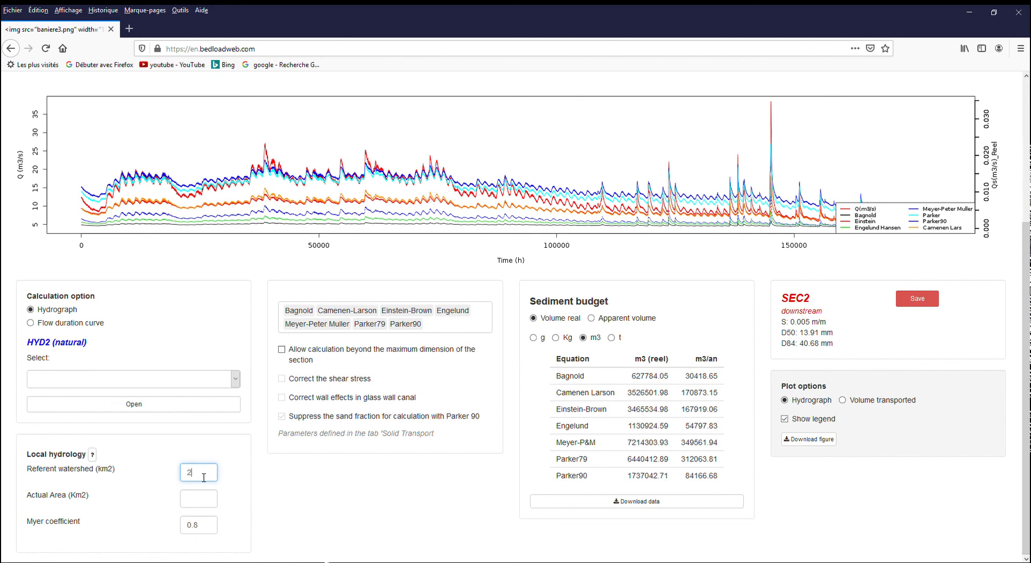
pyautogui.write('0')
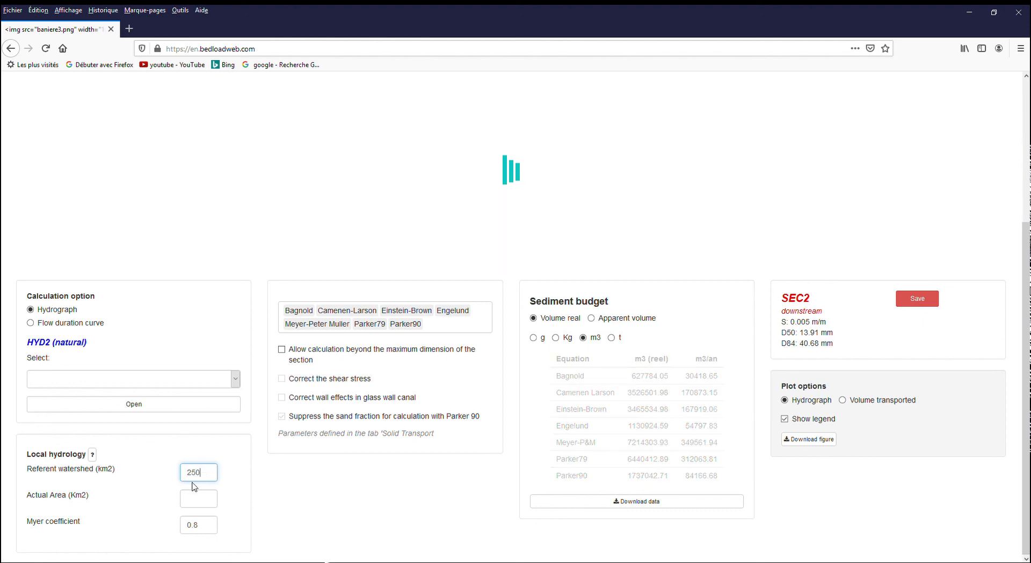
pyautogui.click(211, 503)
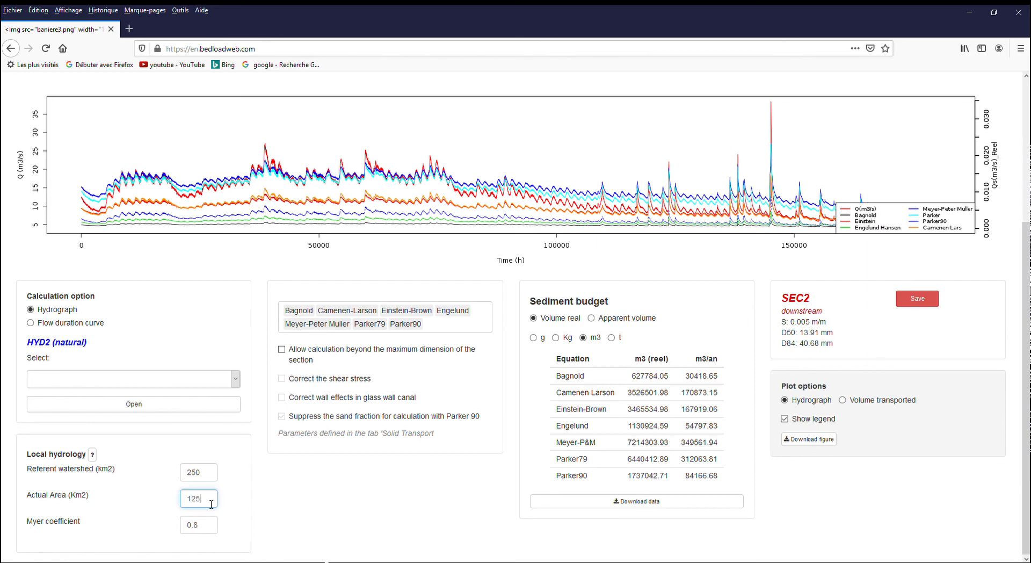
pyautogui.write('125')
pyautogui.click(226, 496)
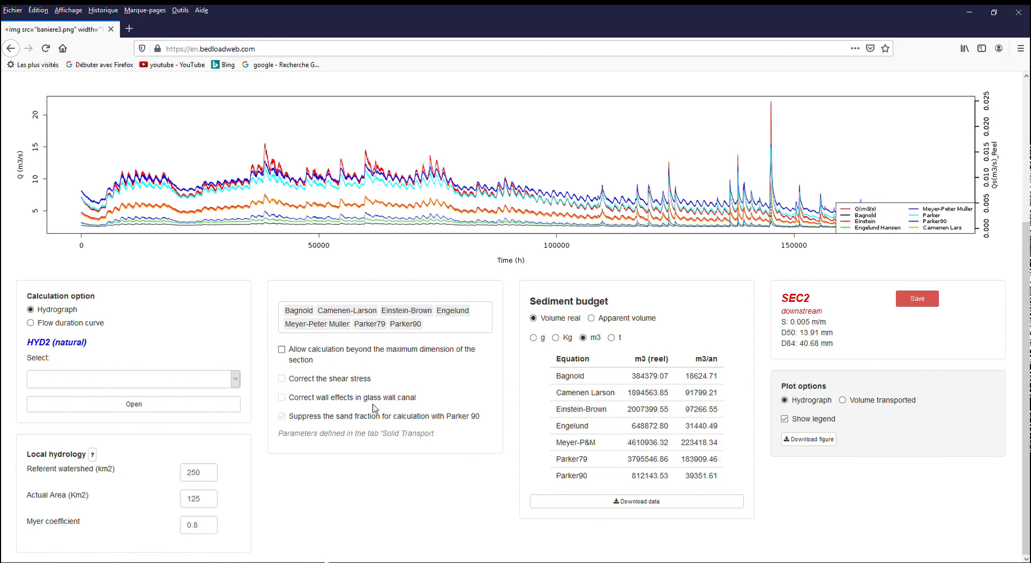
# Allow calculation beyond the section's maximum dimension, and show the budget as apparent volume in m3 with the transported volume plotted
pyautogui.click(313, 357)
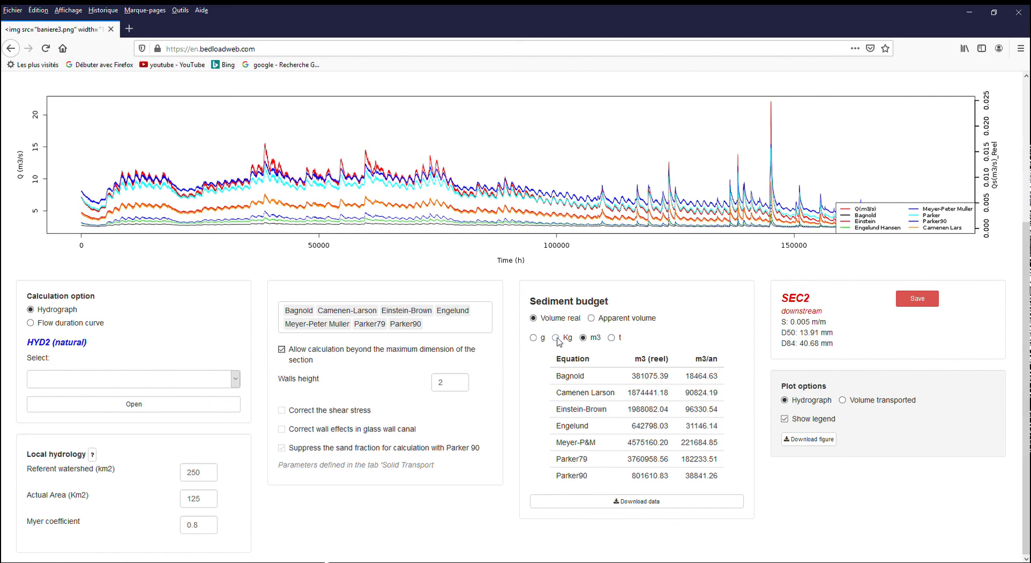
pyautogui.click(592, 318)
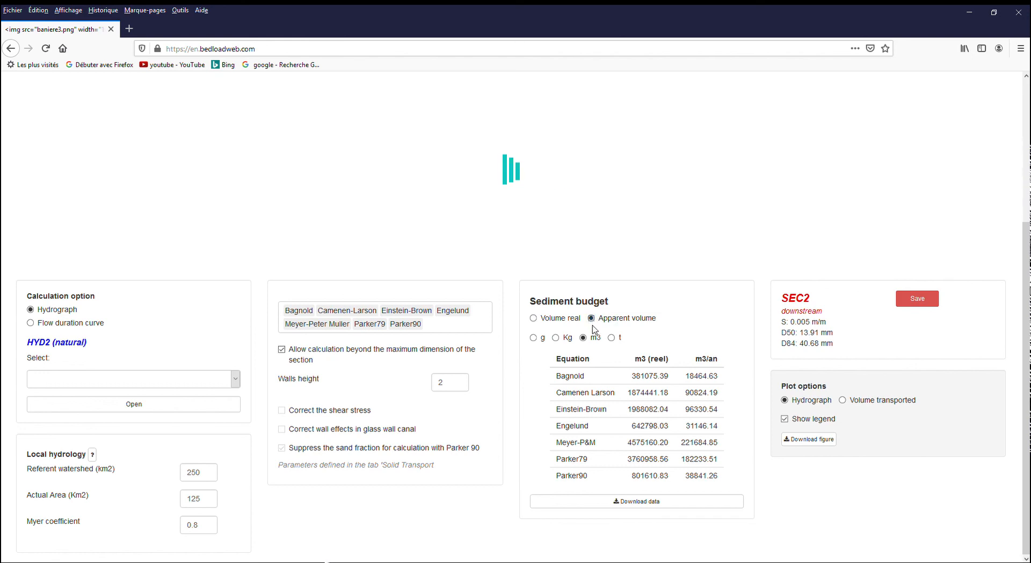
pyautogui.click(569, 339)
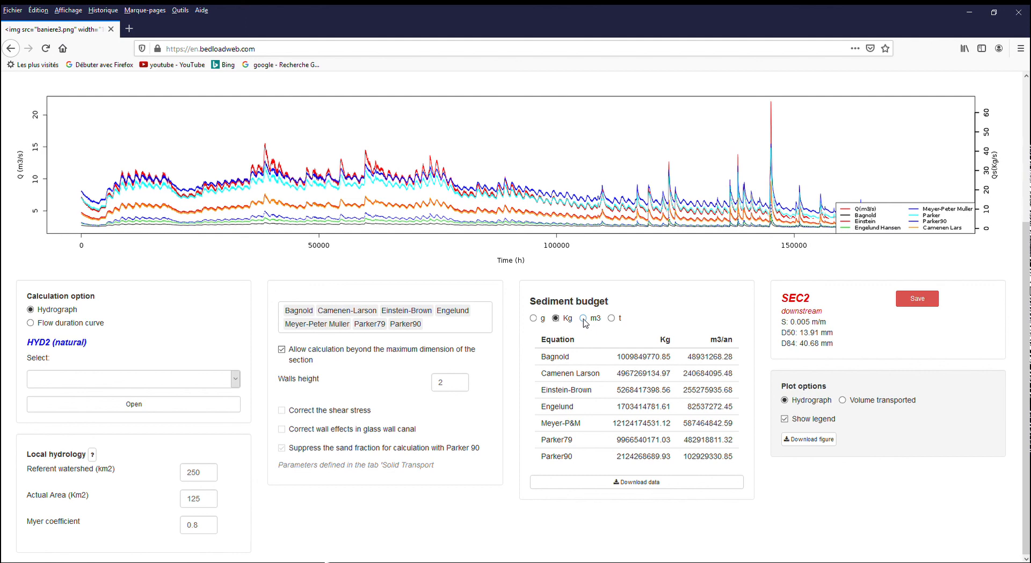
pyautogui.click(584, 319)
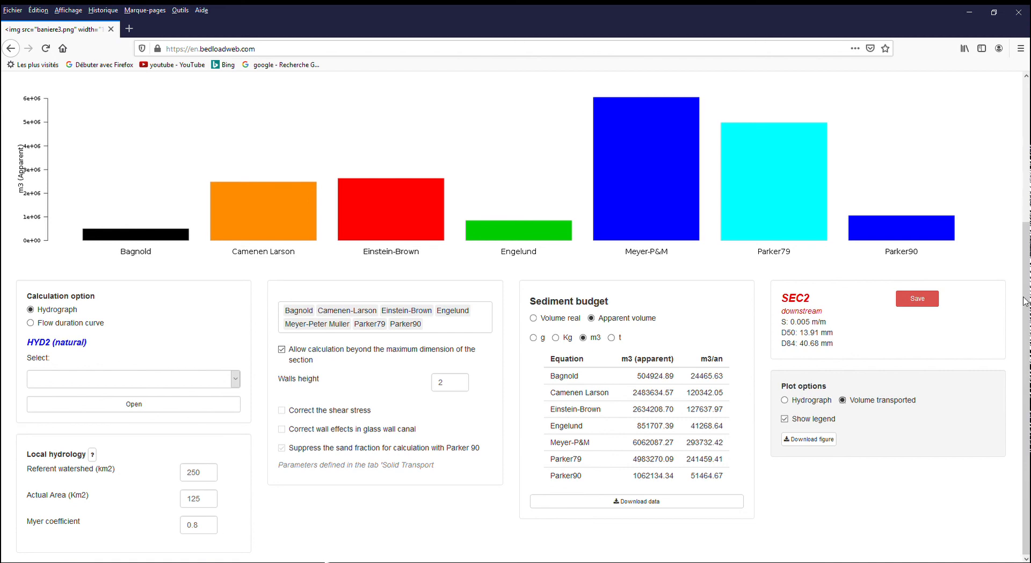
# Save the downstream section's sediment budget, and save project DemoBDW from the project page
pyautogui.click(919, 300)
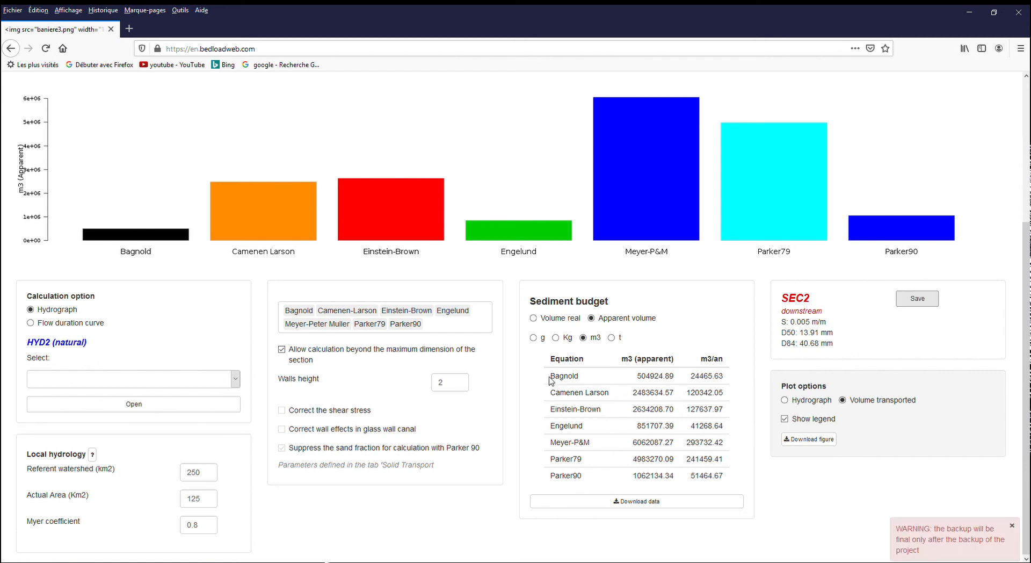
pyautogui.scroll(3, 1016, 148)
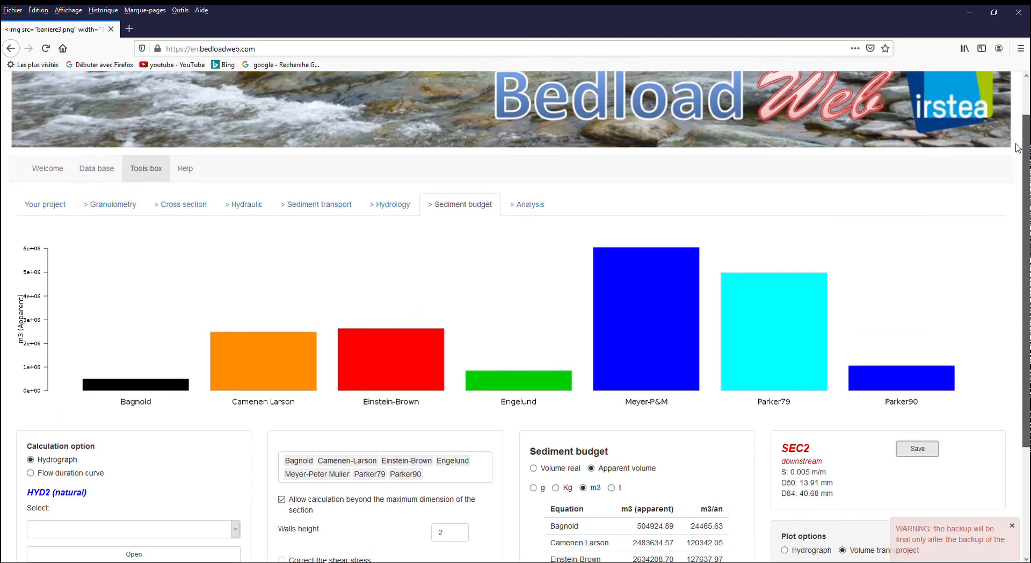
pyautogui.scroll(-3, 1016, 148)
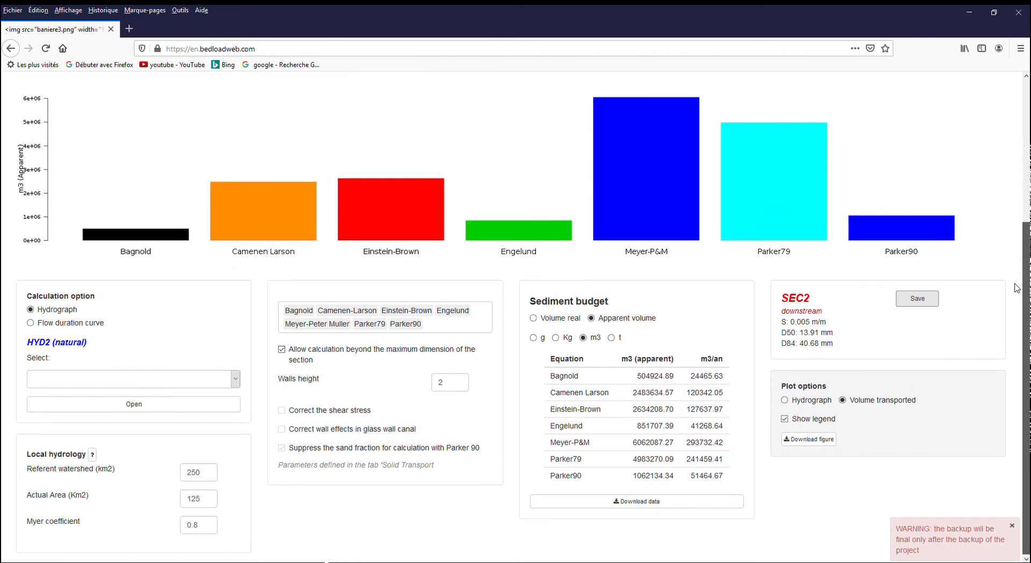
pyautogui.scroll(3, 1016, 287)
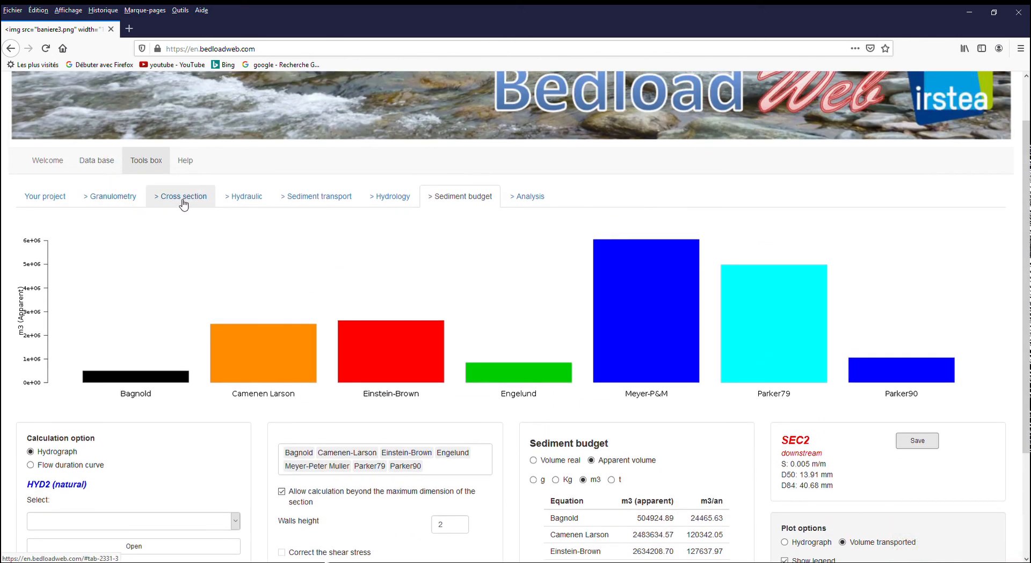
pyautogui.click(184, 196)
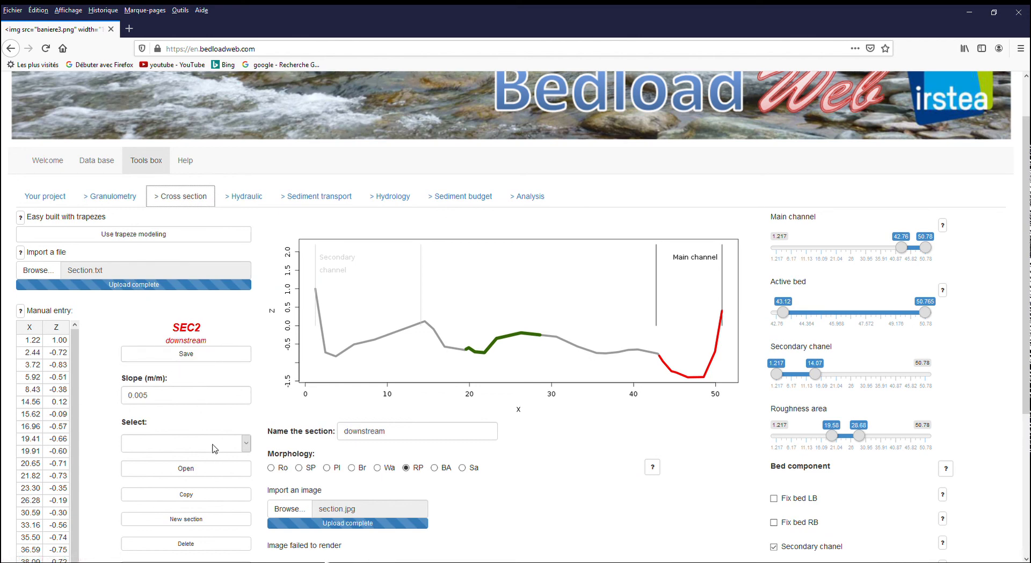
pyautogui.click(45, 197)
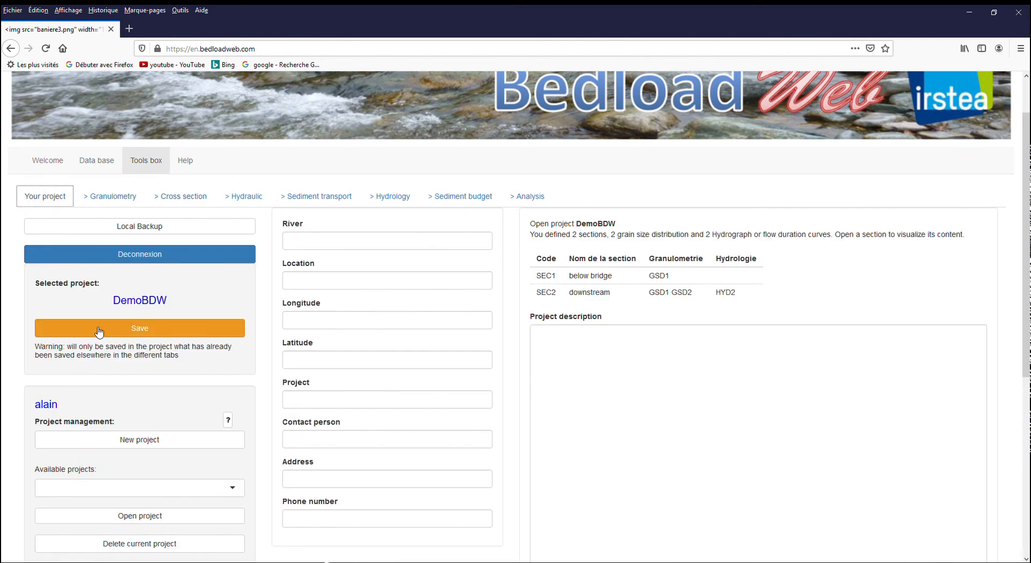
# Compute and save the sediment budget of section SEC1 (below bridge) using the HYD2 (natural) hydrograph
pyautogui.click(180, 198)
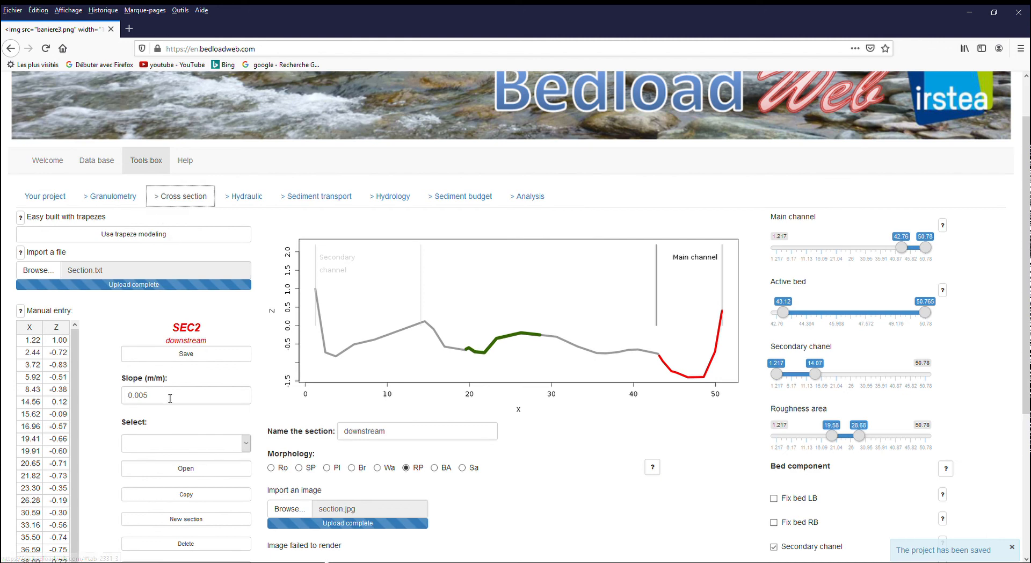
pyautogui.click(194, 468)
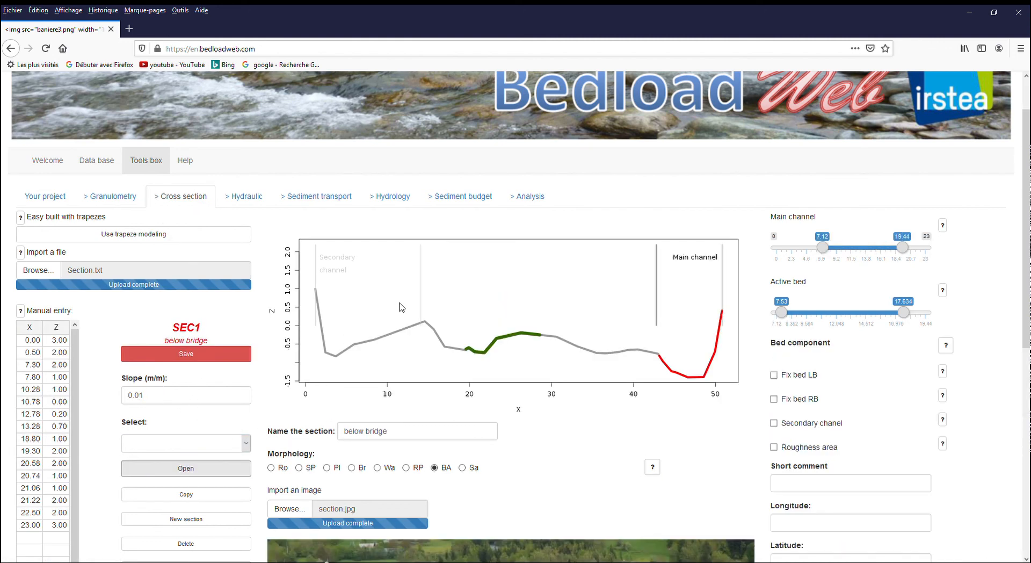
pyautogui.click(456, 205)
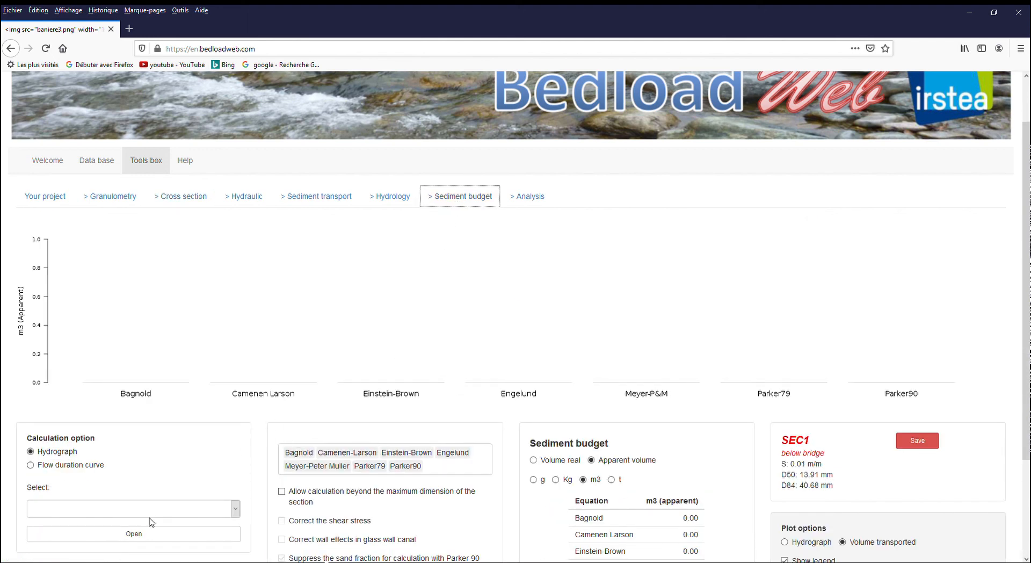
pyautogui.click(183, 503)
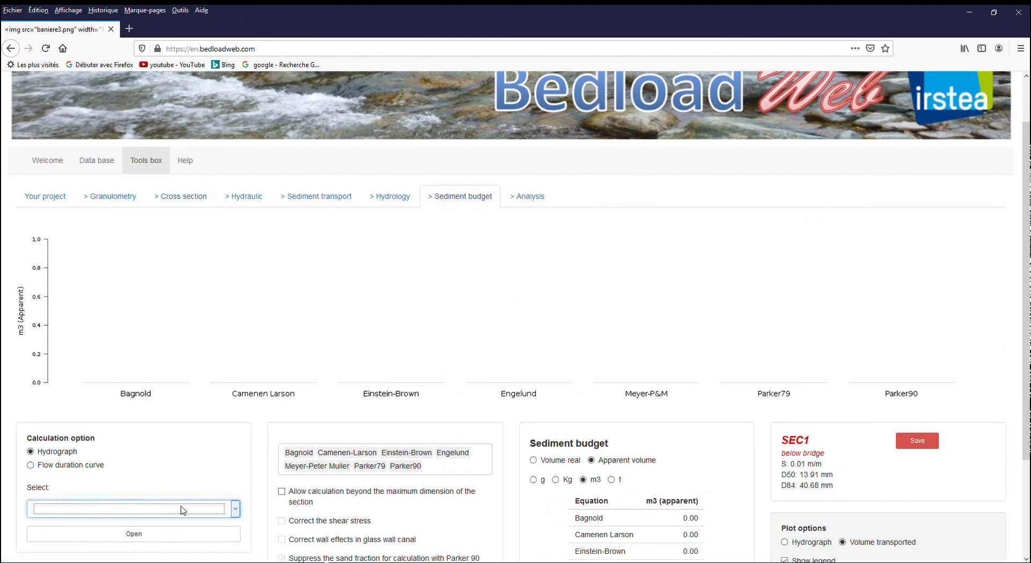
pyautogui.click(156, 535)
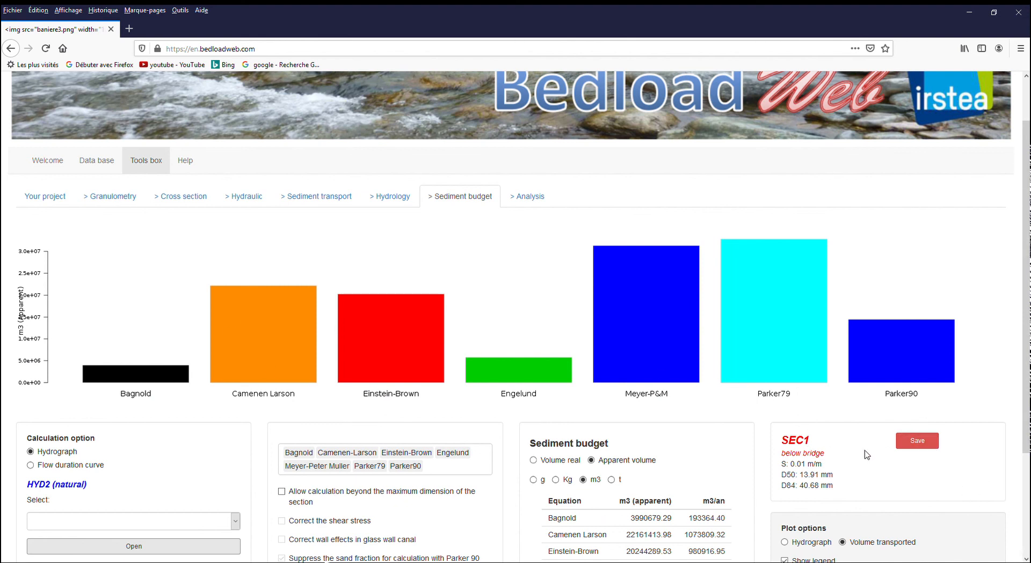
pyautogui.click(915, 441)
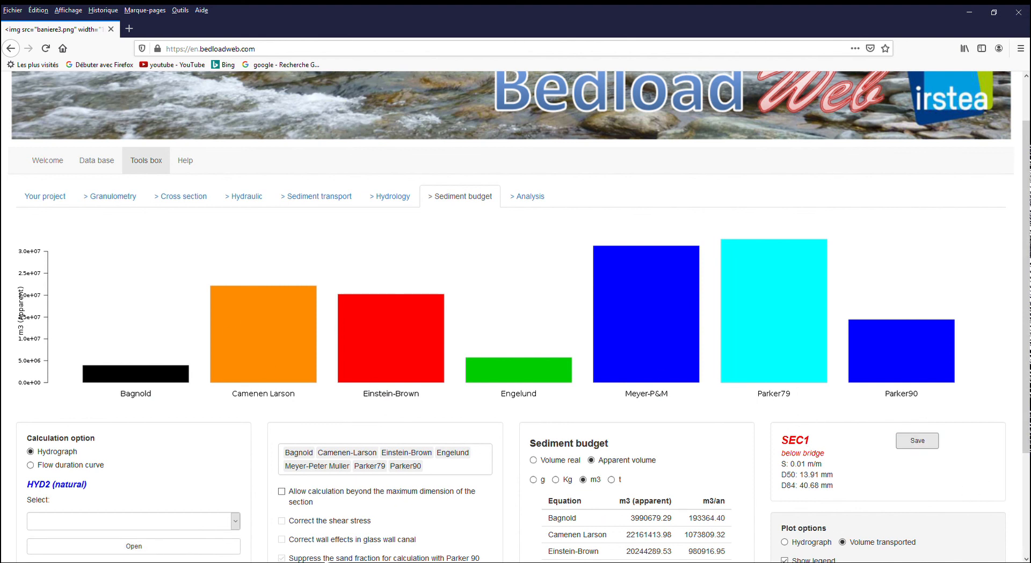
# Set the analysis to consider both saved sections, SEC1 (below bridge) and SEC2 (downstream)
pyautogui.click(530, 199)
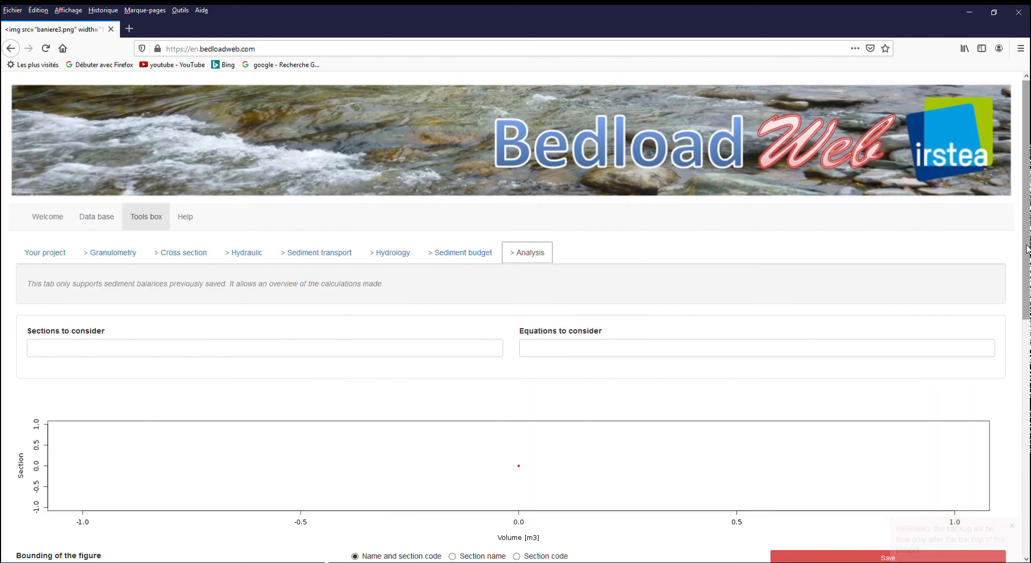
pyautogui.moveTo(1026, 250); pyautogui.dragTo(1027, 324)
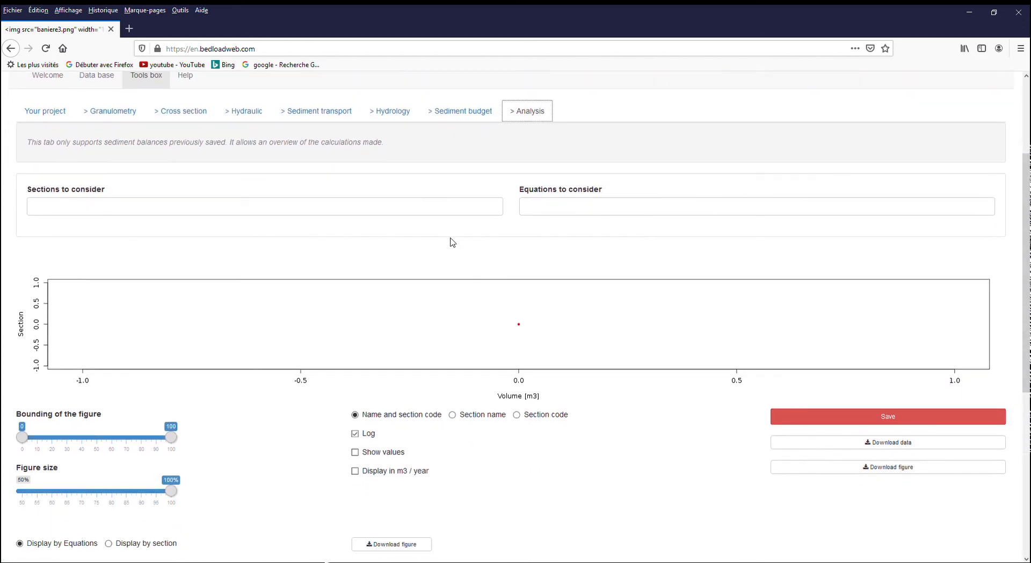
pyautogui.click(431, 214)
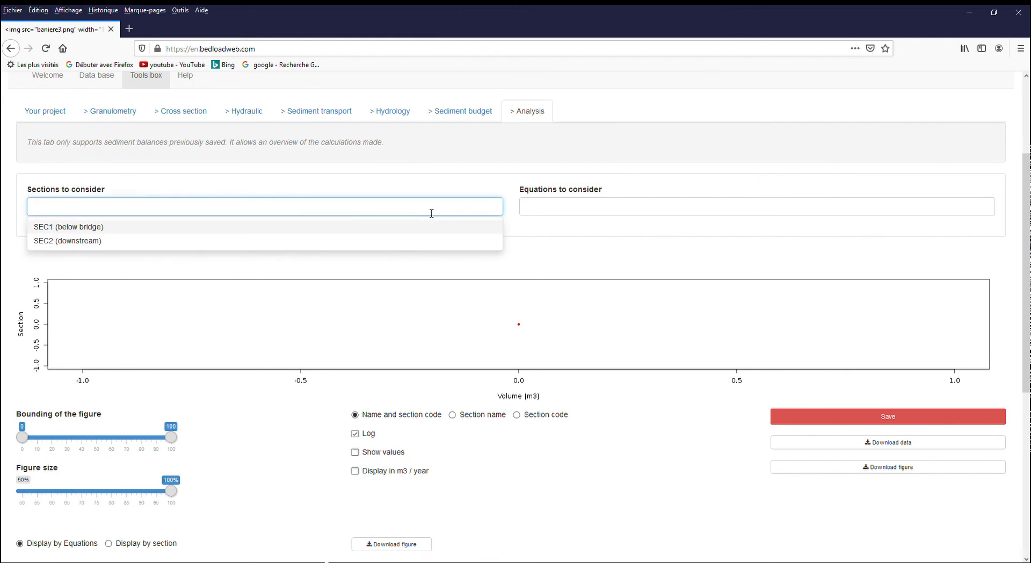
pyautogui.click(420, 226)
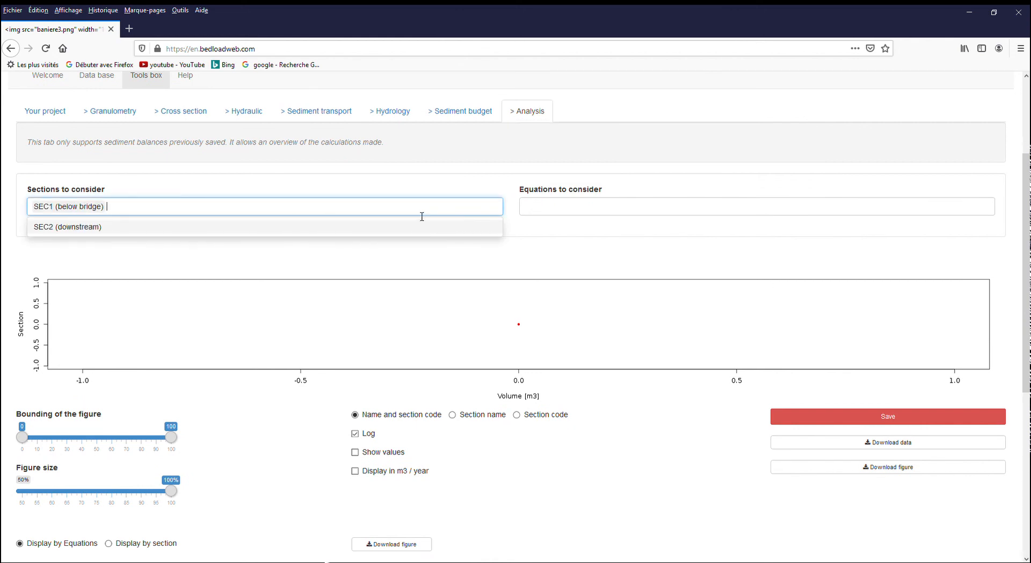
pyautogui.press('Return')
# Add the Bagnold, Einstein-Brown, Recking, Parker79, Meyer-Peter Muller and Smart Jaeggi equations to the analysis
pyautogui.click(609, 204)
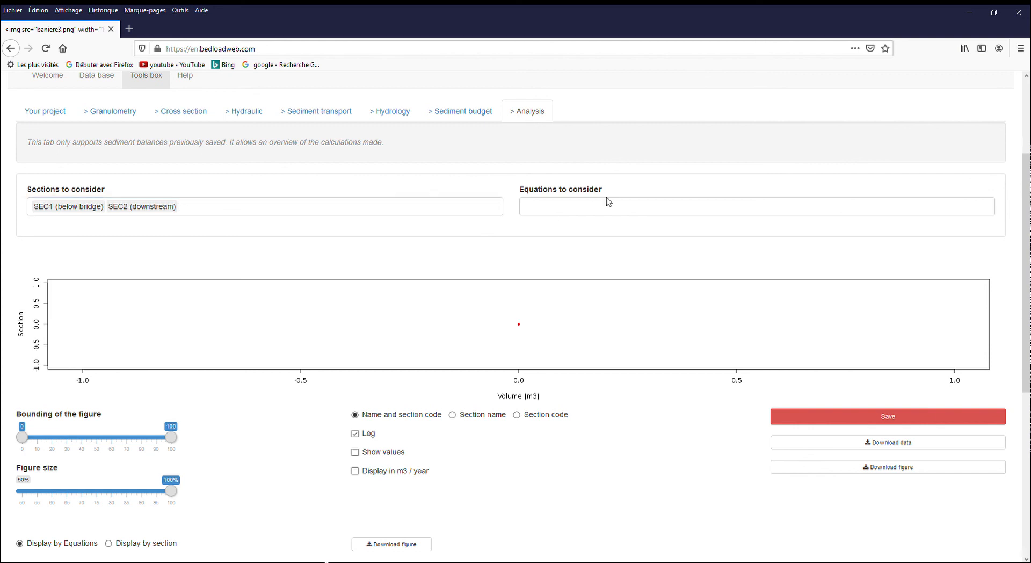
pyautogui.click(611, 226)
pyautogui.click(611, 242)
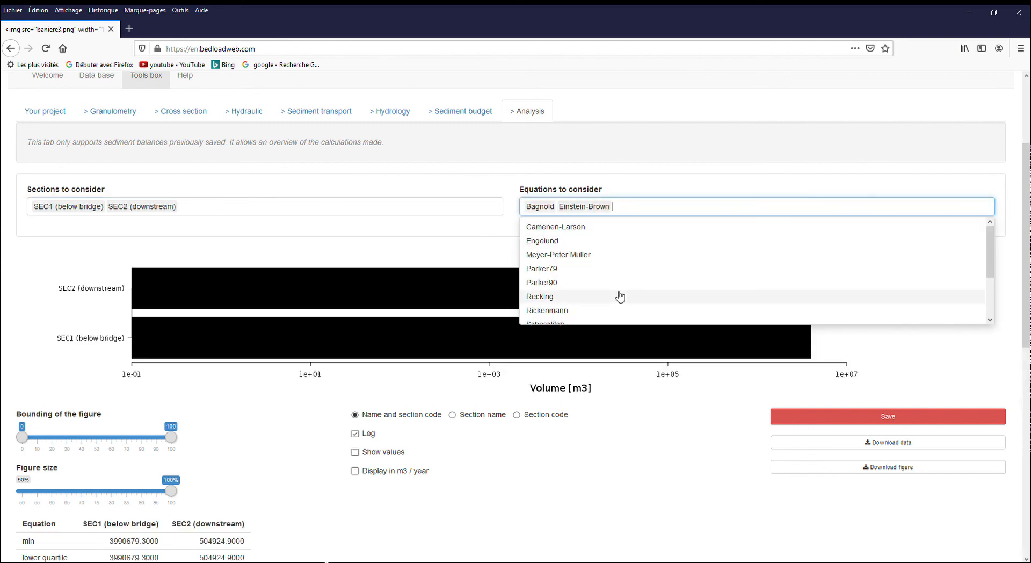
pyautogui.click(617, 295)
pyautogui.click(621, 267)
pyautogui.click(620, 255)
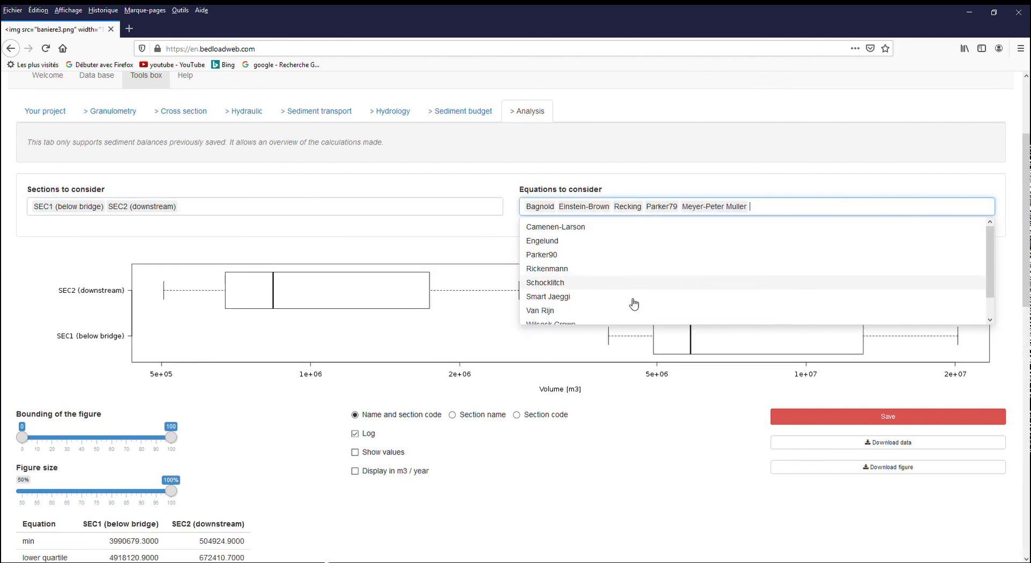
pyautogui.click(628, 298)
pyautogui.click(669, 390)
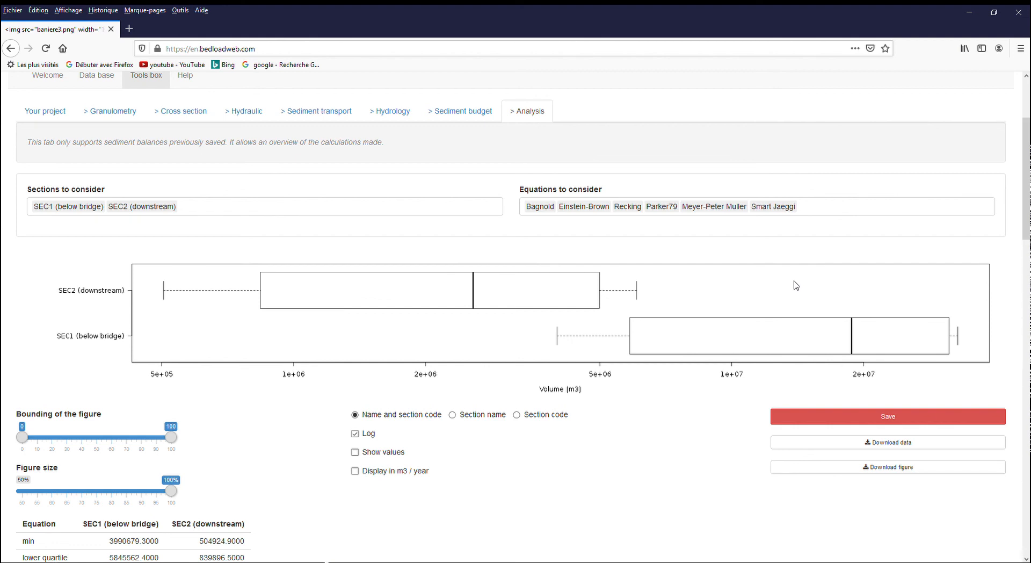
# Review the analysis tables of volumes per section, save the analysis and return to the project page
pyautogui.moveTo(1026, 236); pyautogui.dragTo(1027, 267)
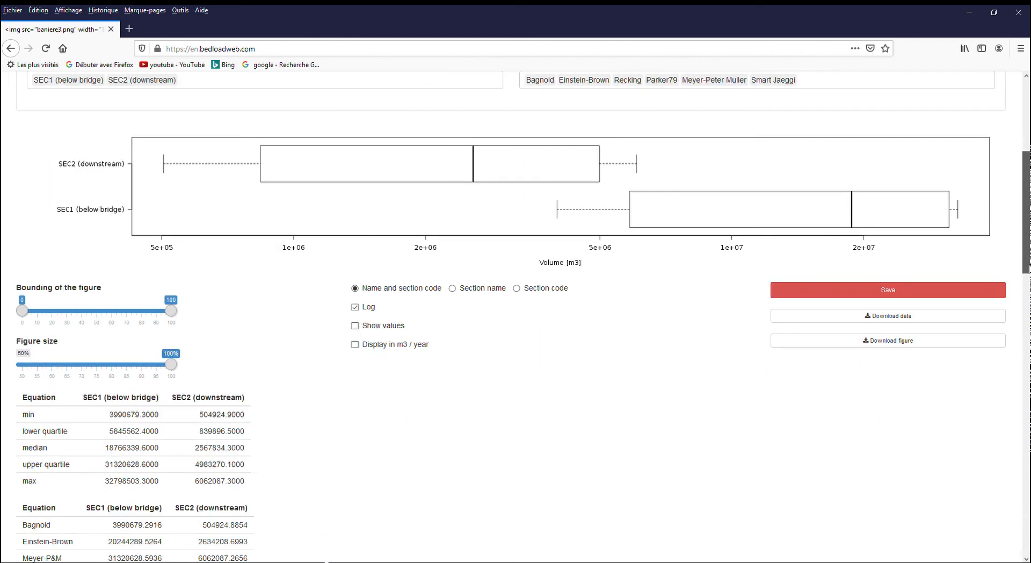
pyautogui.scroll(-1, 911, 286)
pyautogui.scroll(3, 911, 286)
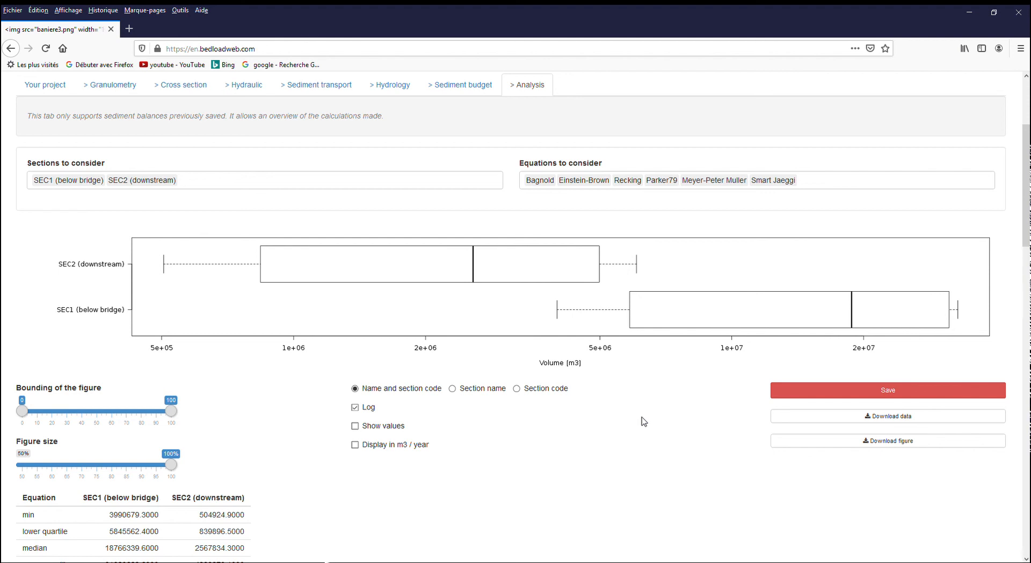
pyautogui.click(900, 383)
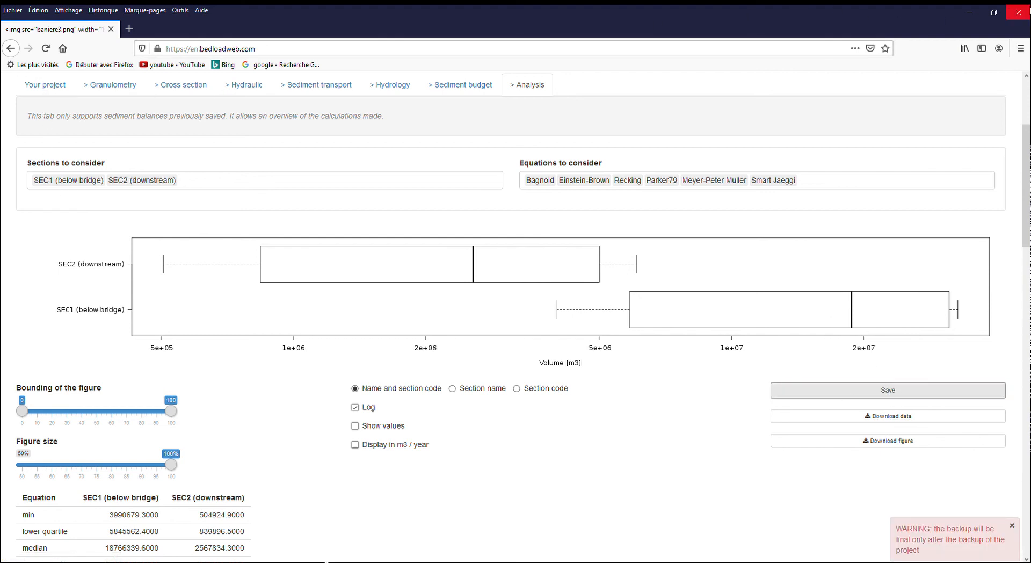
pyautogui.click(45, 85)
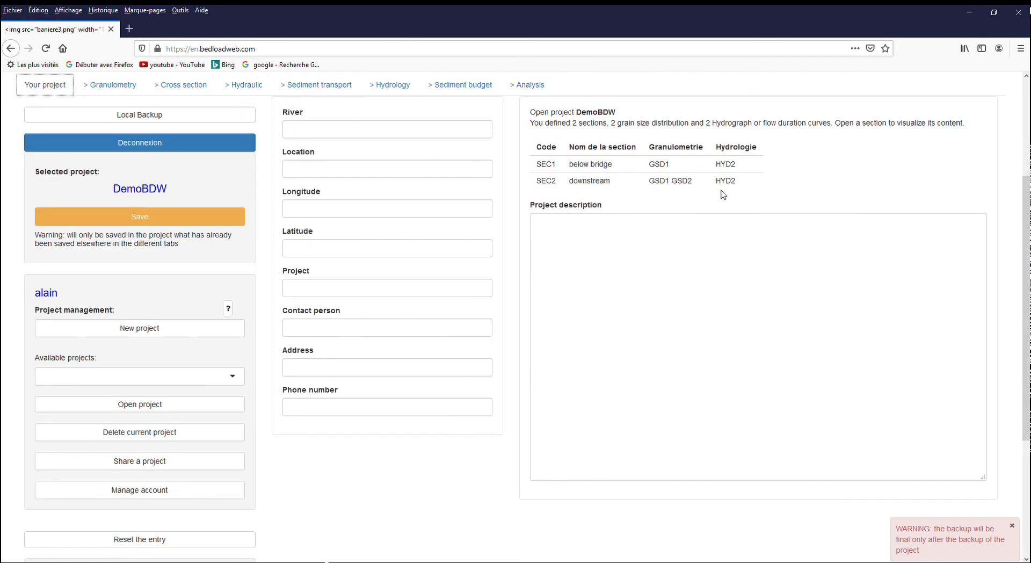